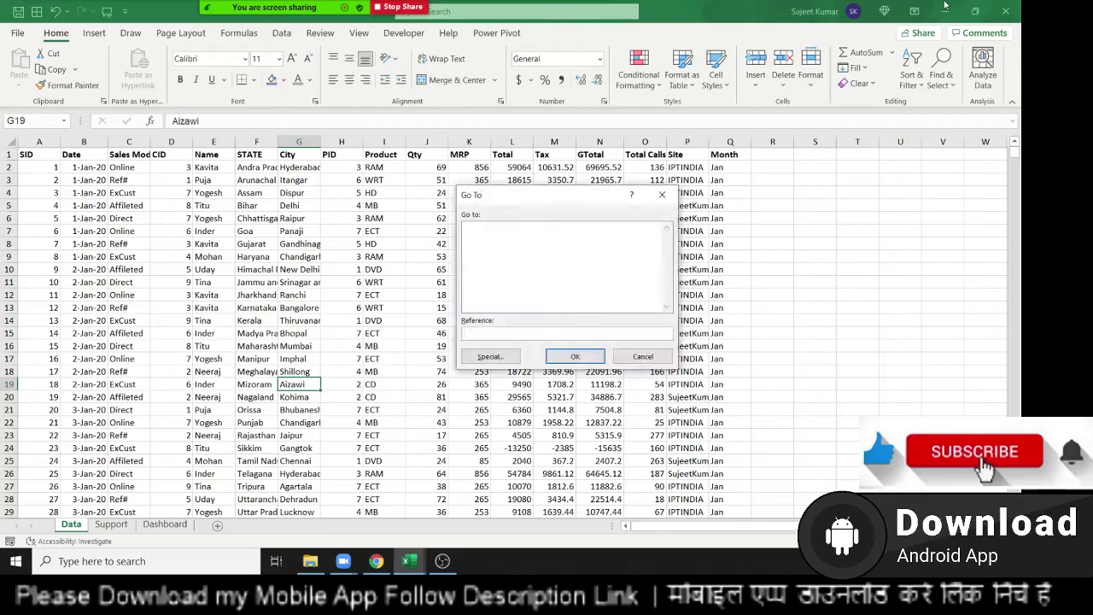
Step: Insert a PivotTable from range Data!$A$1:$Q$3914 onto a new worksheet
{"action": "key", "text": "Escape"}
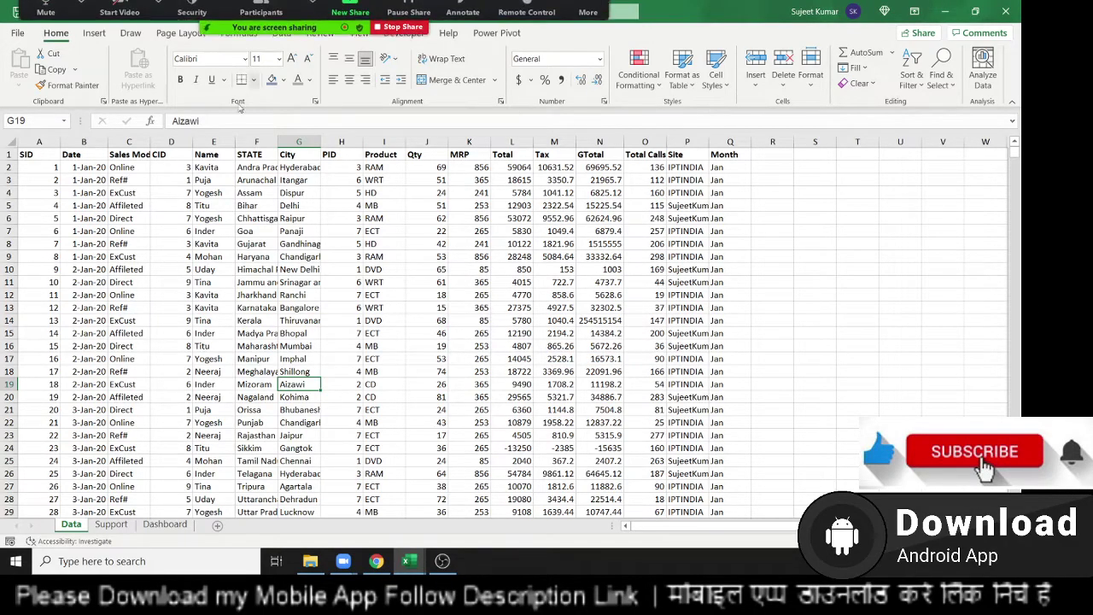
{"action": "left_click", "coordinate": [51, 156]}
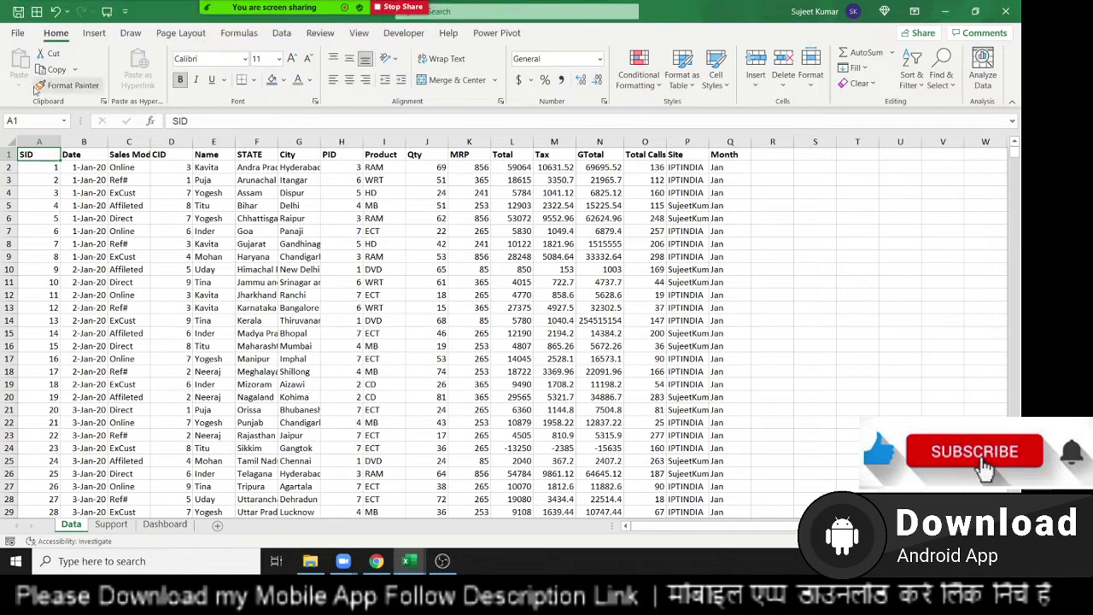
{"action": "left_click", "coordinate": [95, 39]}
{"action": "left_click", "coordinate": [24, 64]}
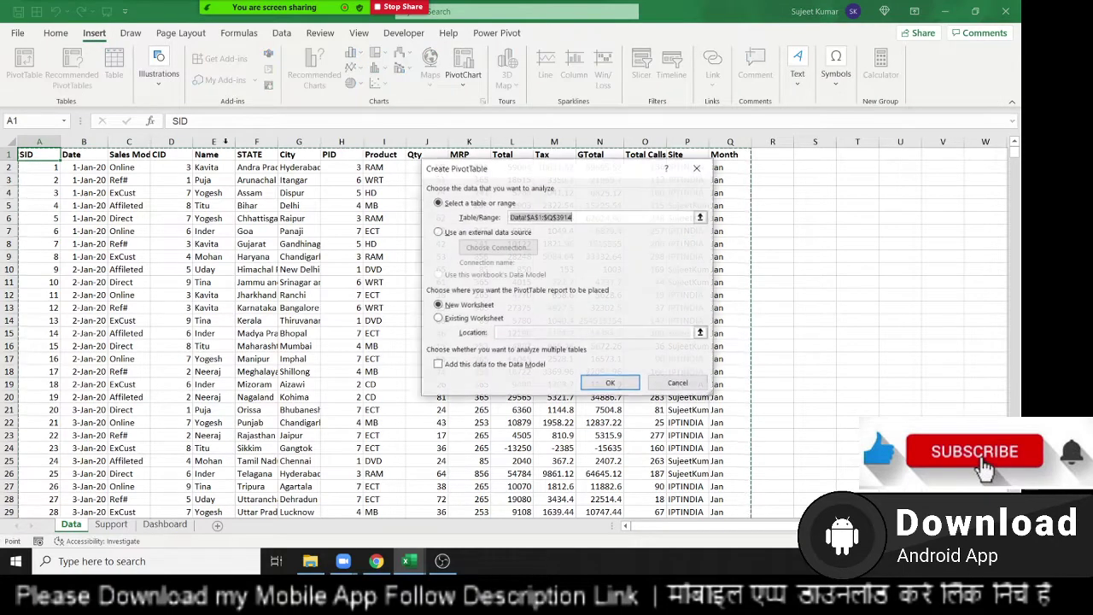
{"action": "left_click", "coordinate": [611, 383]}
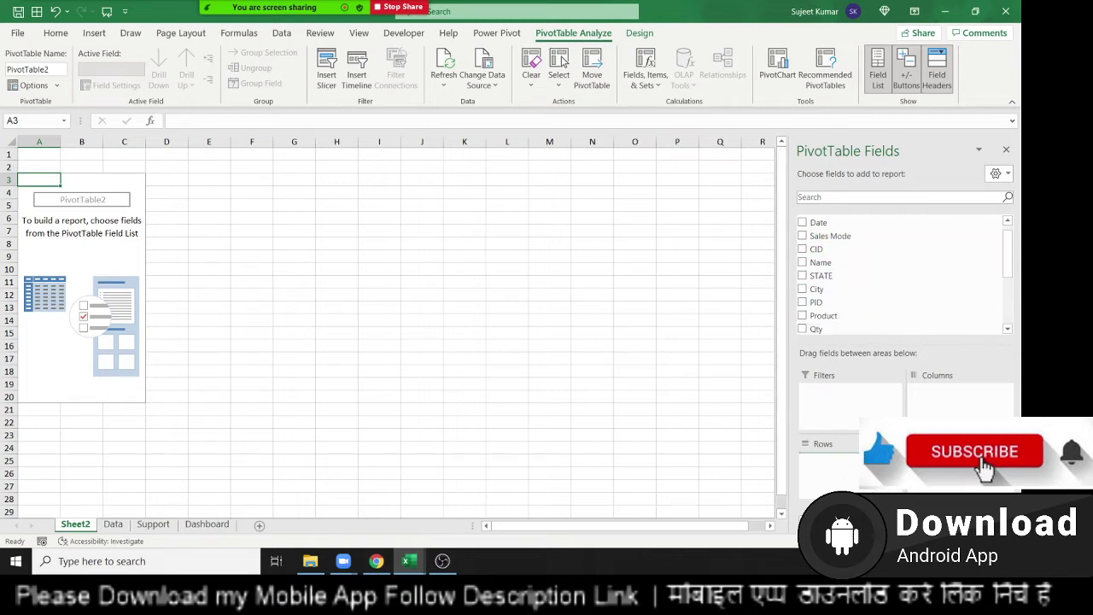
Step: Put Sales Mode in Rows and Sum of Qty in Values
{"action": "left_click_drag", "start_coordinate": [831, 254], "coordinate": [847, 474]}
{"action": "scroll", "coordinate": [820, 328], "scroll_direction": "down", "scroll_amount": 3}
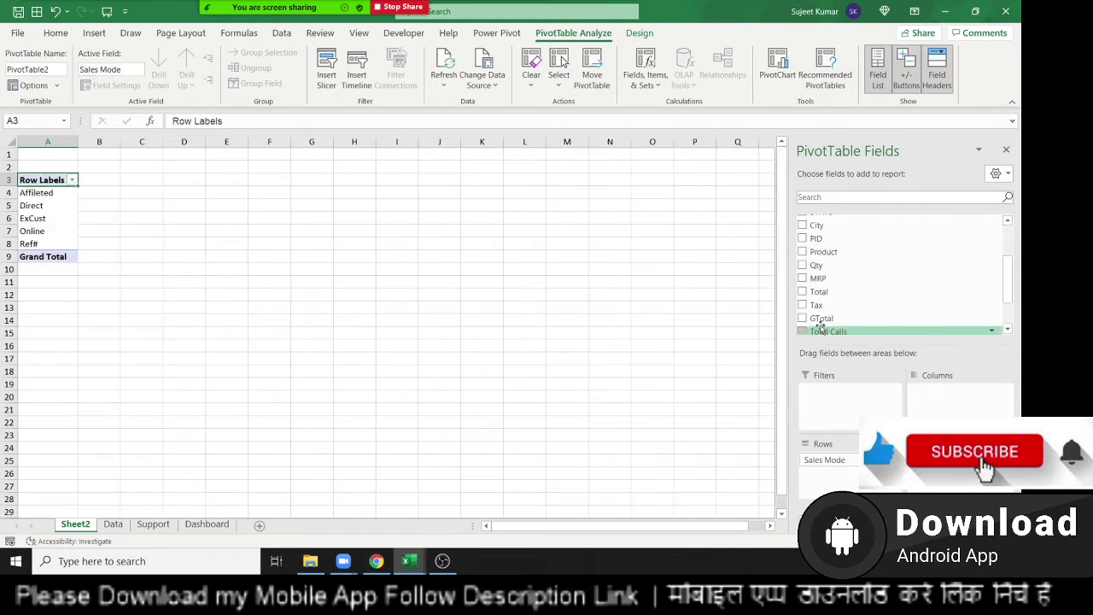
{"action": "left_click", "coordinate": [811, 268]}
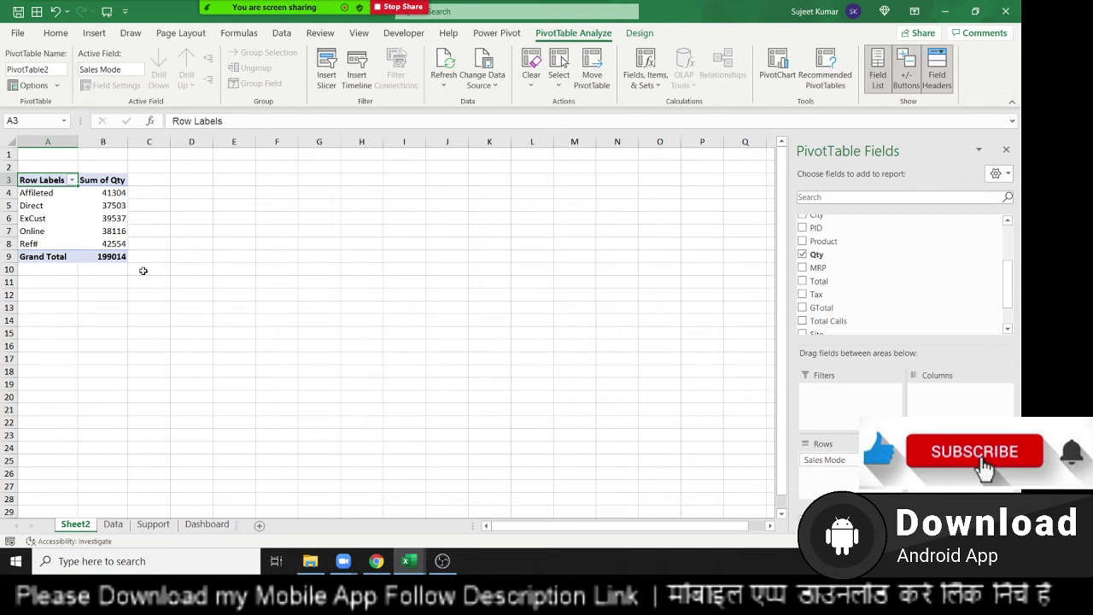
Step: Sort the sales modes by Sum of Qty from largest to smallest, Ref# first
{"action": "right_click", "coordinate": [116, 219]}
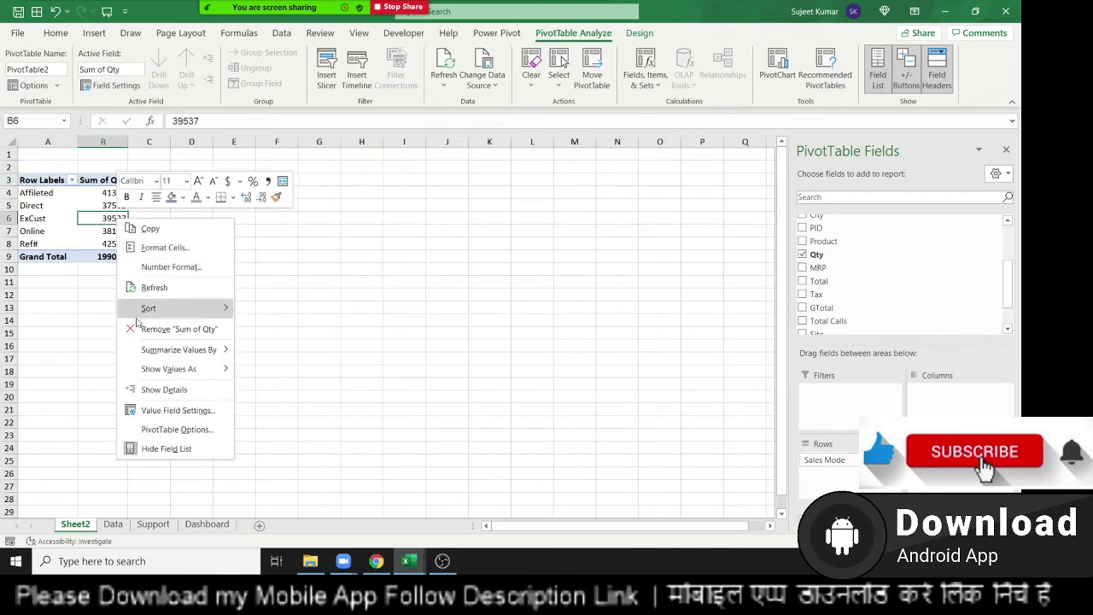
{"action": "mouse_move", "coordinate": [154, 307]}
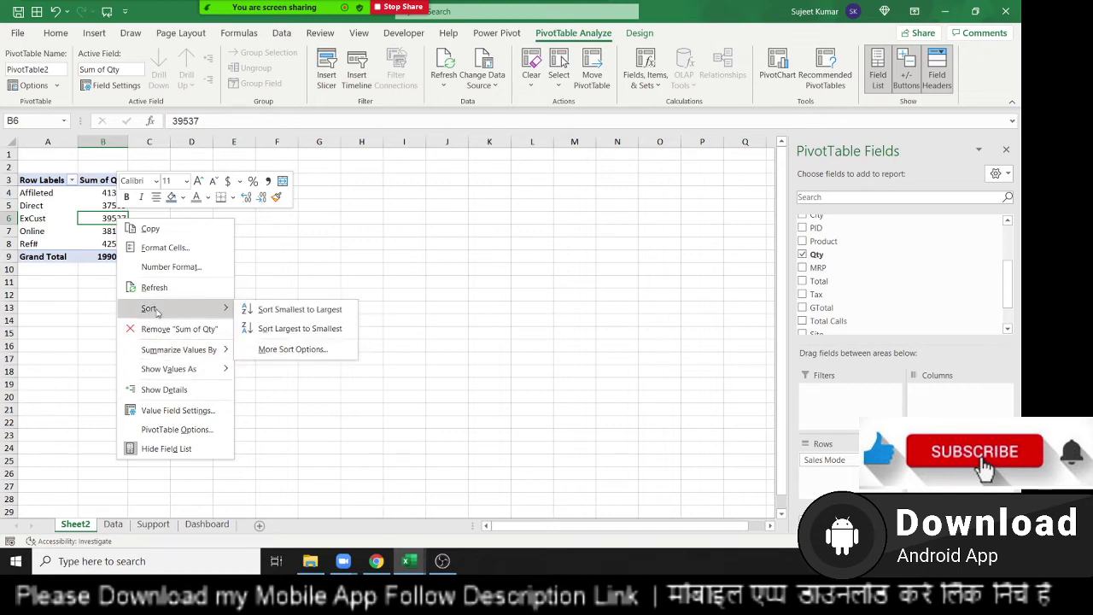
{"action": "left_click", "coordinate": [264, 309]}
{"action": "right_click", "coordinate": [118, 219]}
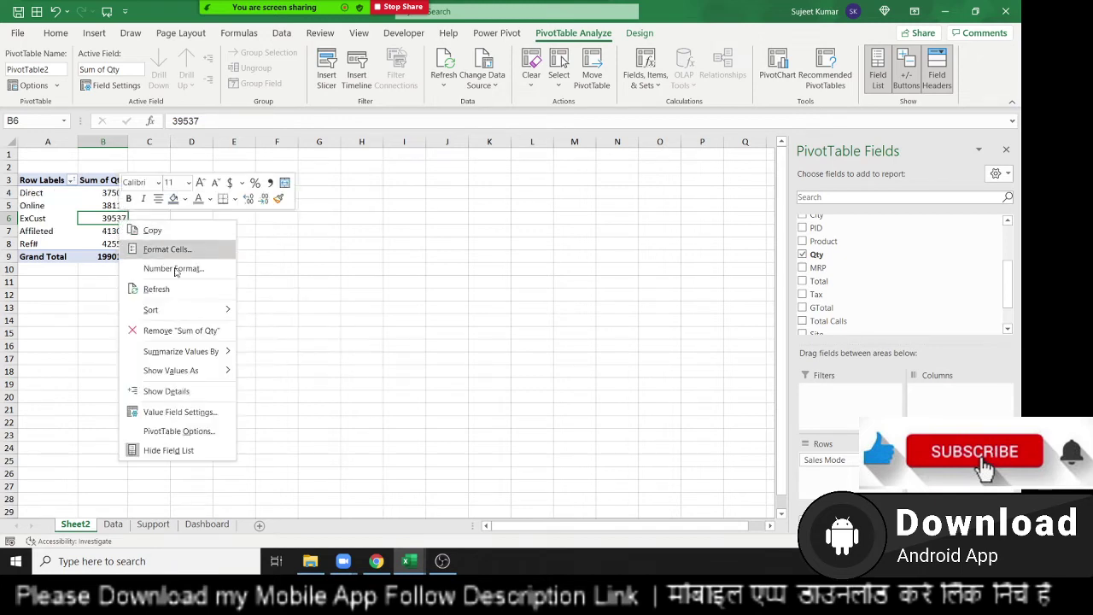
{"action": "mouse_move", "coordinate": [213, 309]}
{"action": "left_click", "coordinate": [268, 331]}
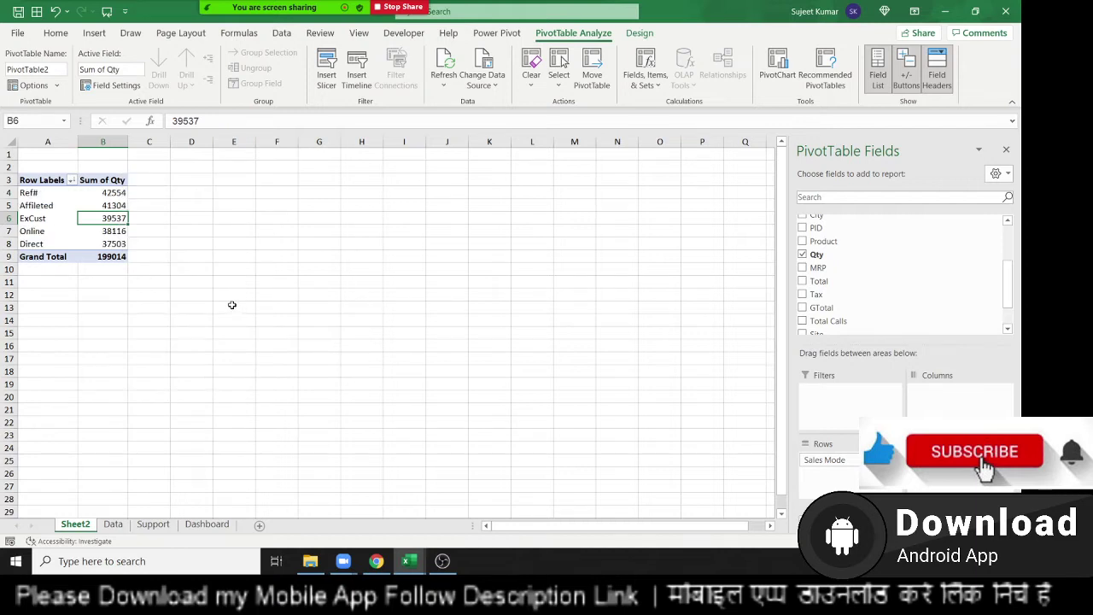
{"action": "scroll", "coordinate": [931, 329], "scroll_direction": "up", "scroll_amount": 2}
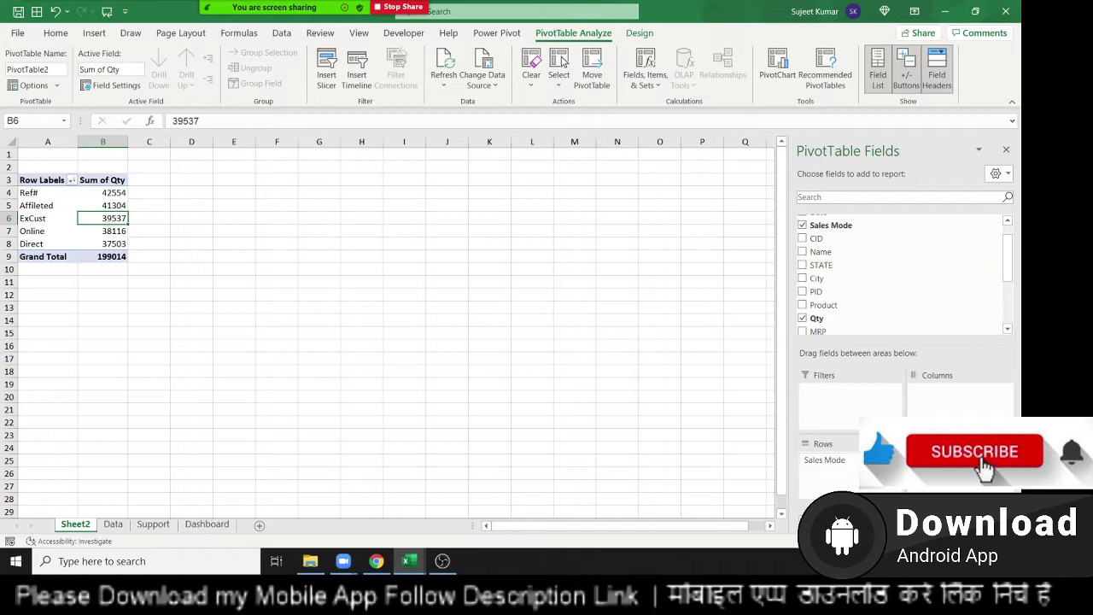
Step: Replace Sales Mode with Name in Rows and add Sales Mode as sub-rows under each name
{"action": "mouse_move", "coordinate": [824, 459]}
{"action": "left_mouse_down"}
{"action": "mouse_move", "coordinate": [854, 282]}
{"action": "mouse_move", "coordinate": [856, 470]}
{"action": "mouse_move", "coordinate": [846, 461]}
{"action": "left_mouse_up"}
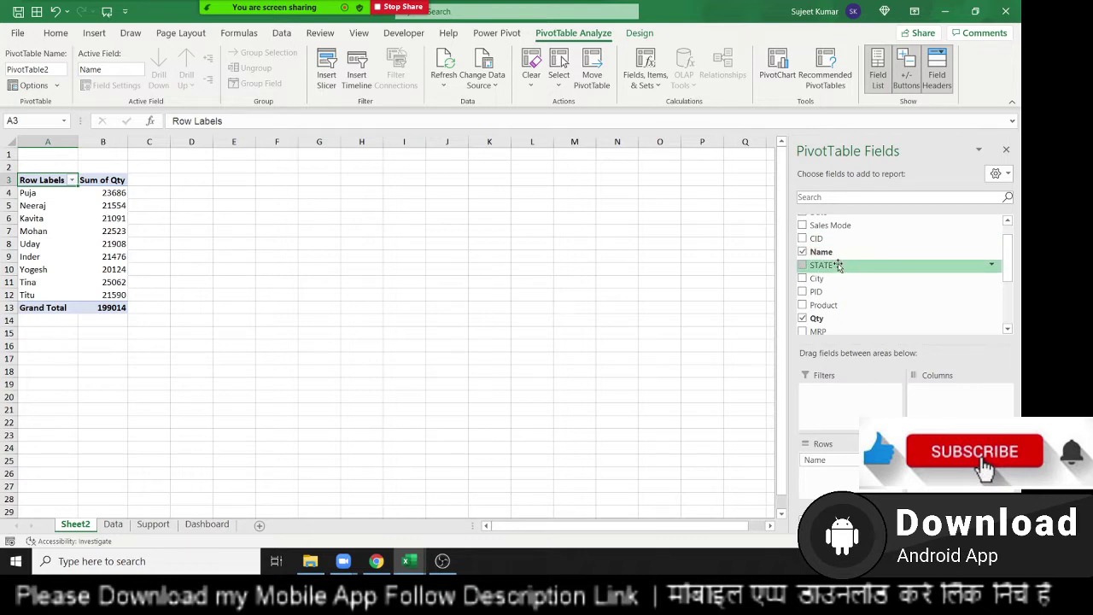
{"action": "scroll", "coordinate": [854, 308], "scroll_direction": "up", "scroll_amount": 1}
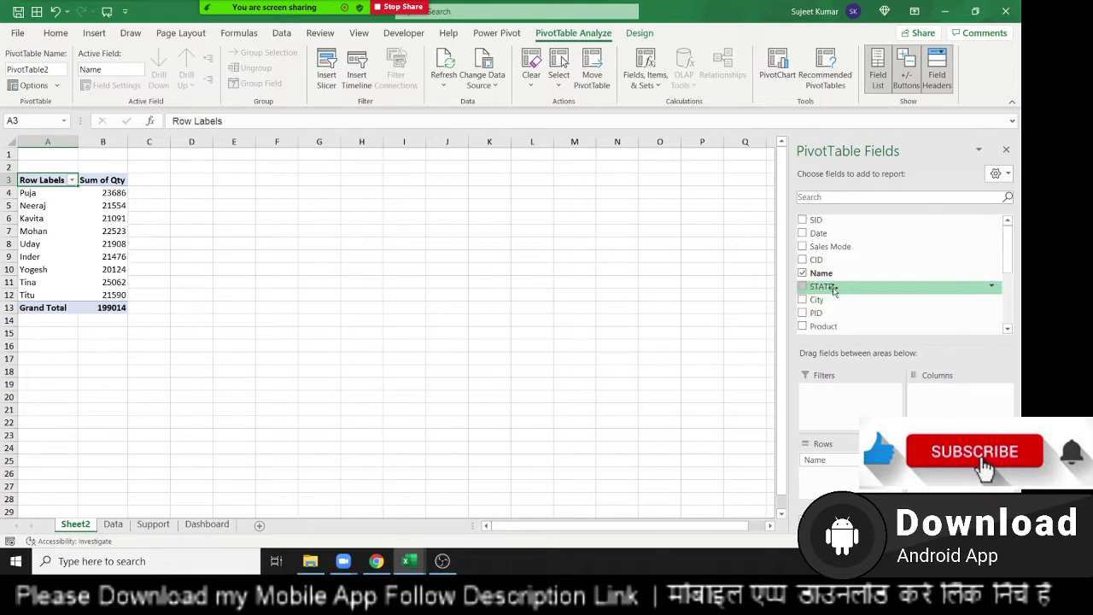
{"action": "left_click_drag", "start_coordinate": [828, 247], "coordinate": [829, 472]}
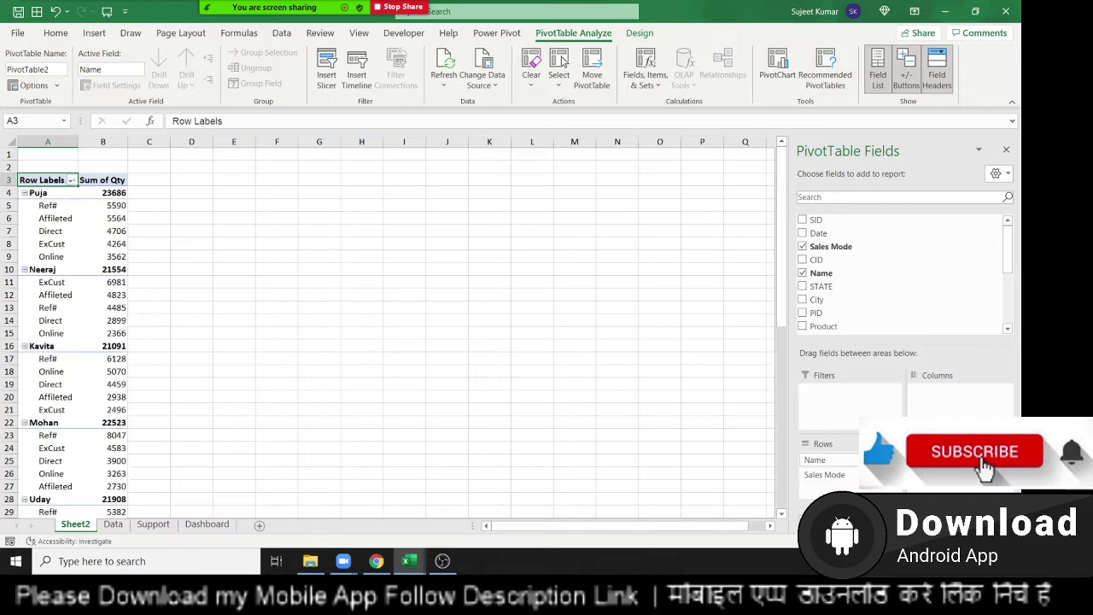
{"action": "left_click", "coordinate": [73, 245]}
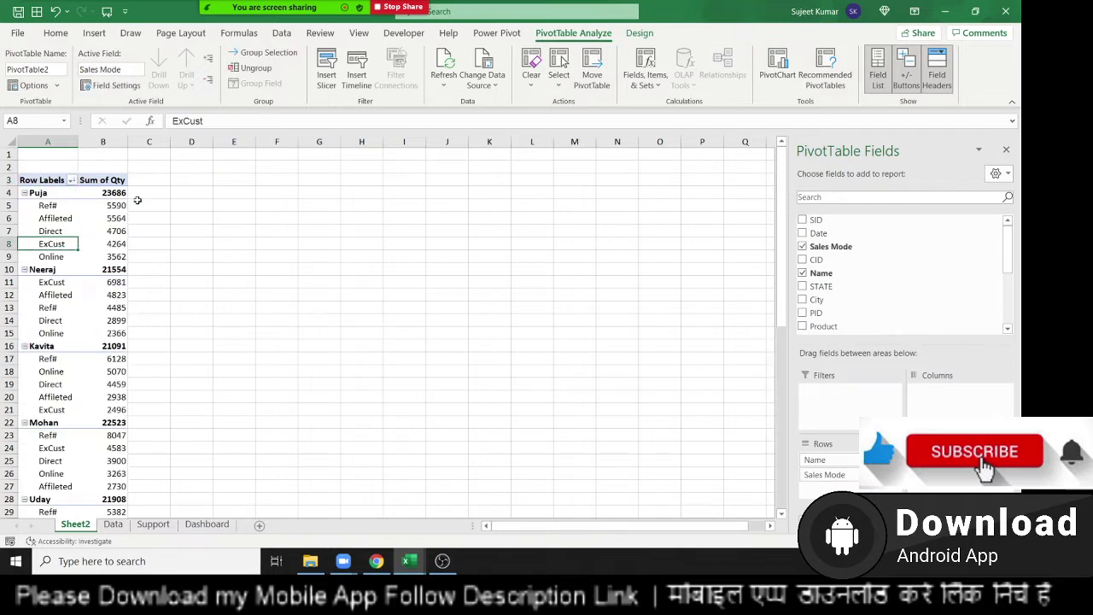
{"action": "left_click", "coordinate": [55, 209]}
{"action": "left_click_drag", "start_coordinate": [53, 207], "coordinate": [49, 247]}
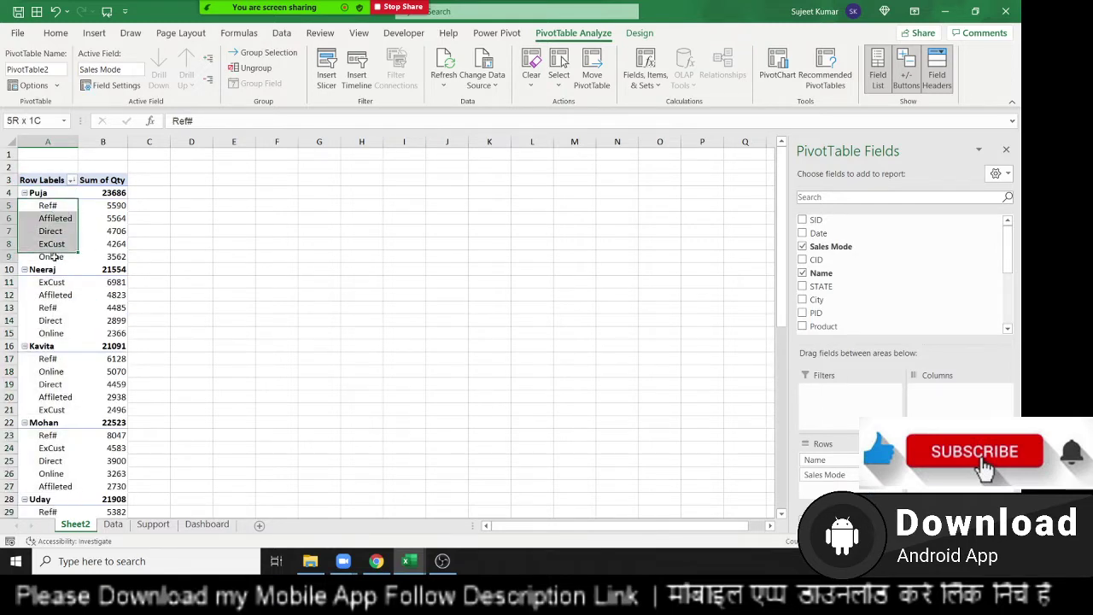
{"action": "left_click", "coordinate": [43, 192]}
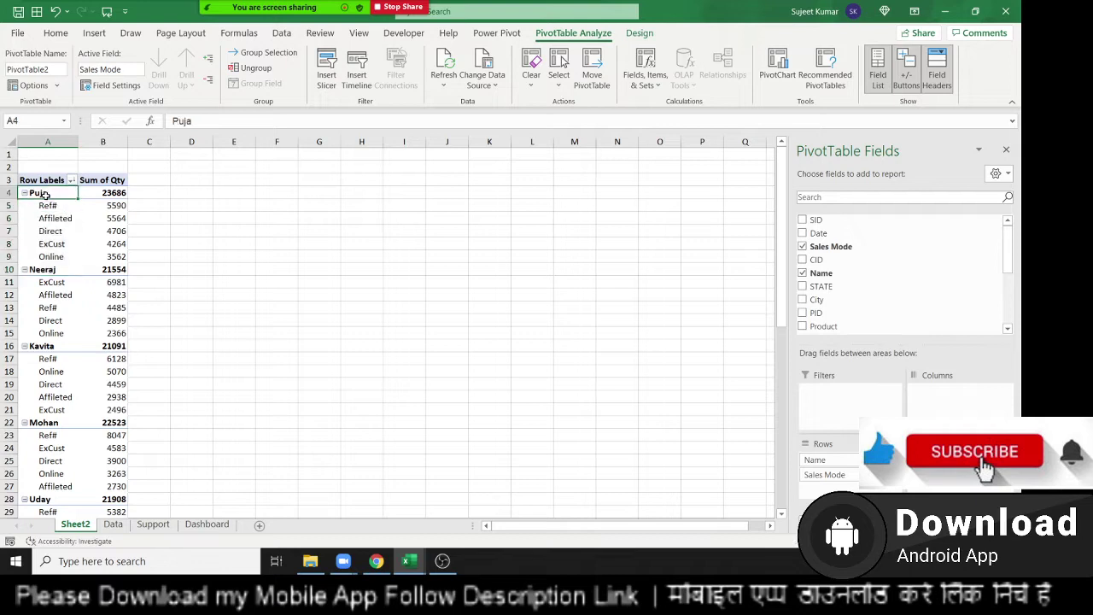
{"action": "left_click", "coordinate": [96, 194]}
Step: Sort names and their sales modes by Sum of Qty smallest to largest
{"action": "right_click", "coordinate": [97, 194]}
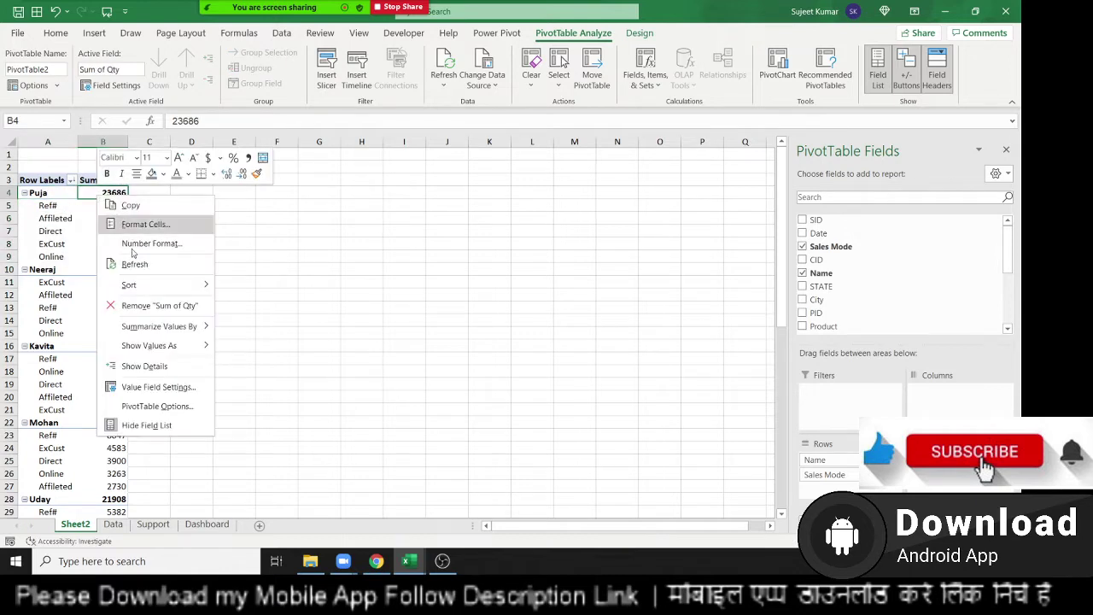
{"action": "mouse_move", "coordinate": [147, 286]}
{"action": "left_click", "coordinate": [242, 286]}
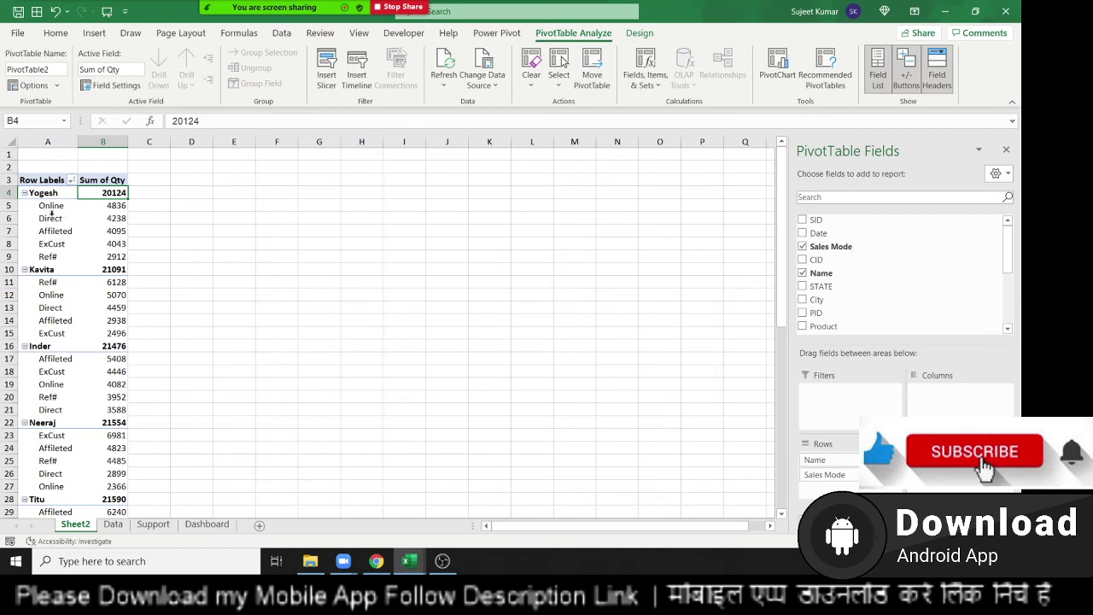
{"action": "left_click", "coordinate": [104, 206]}
{"action": "right_click", "coordinate": [104, 206]}
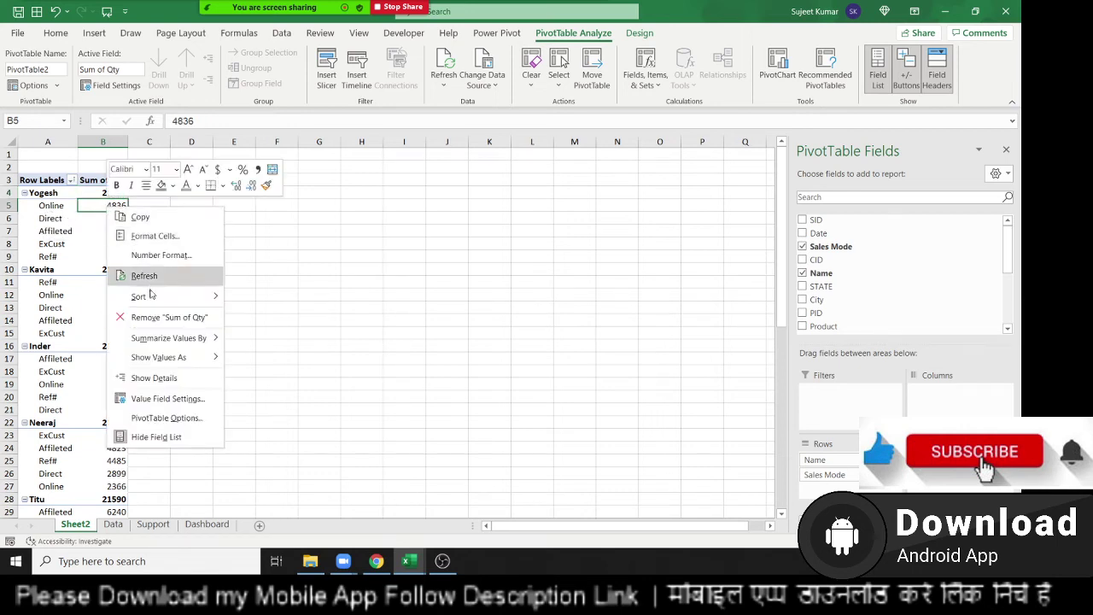
{"action": "mouse_move", "coordinate": [155, 298]}
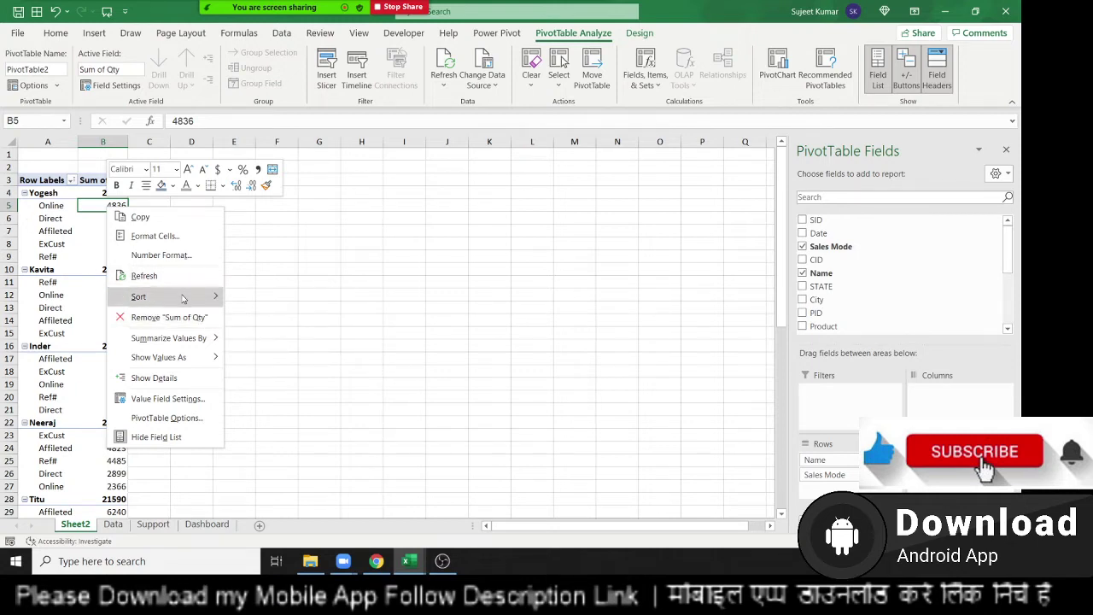
{"action": "left_click", "coordinate": [248, 302]}
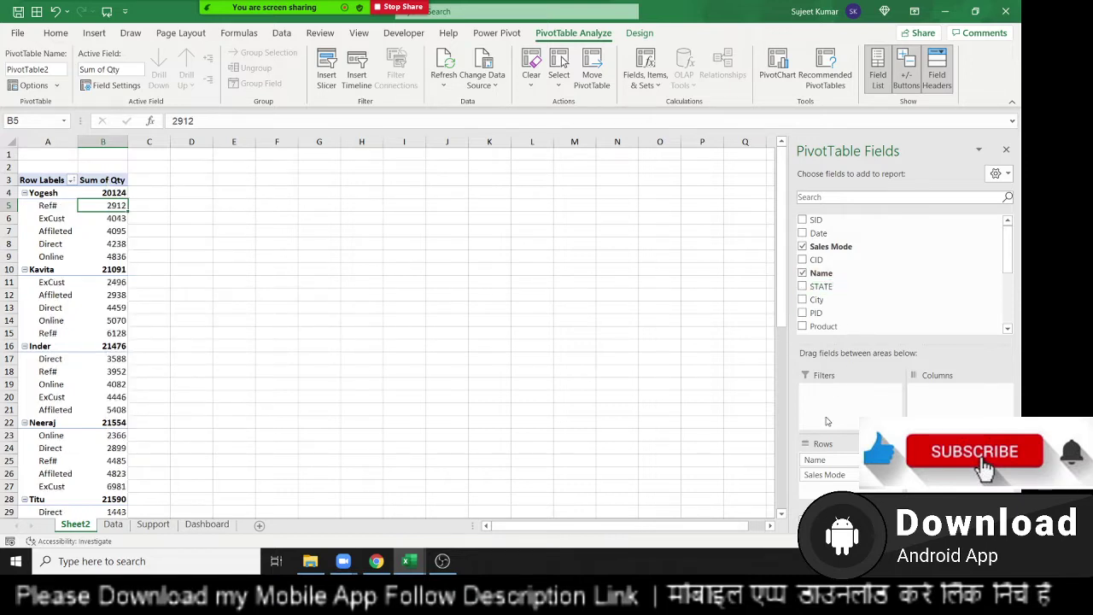
Step: Move Name to the Columns area, cross-tabulating Sales Mode rows against name columns totalling 199014
{"action": "left_click_drag", "start_coordinate": [832, 462], "coordinate": [926, 406]}
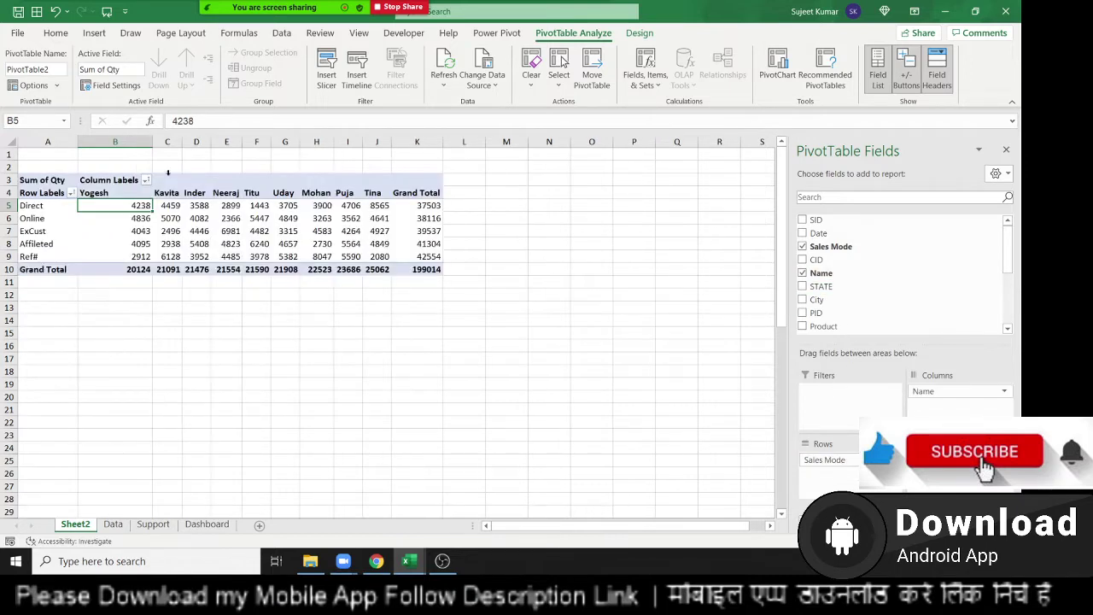
{"action": "right_click", "coordinate": [175, 195]}
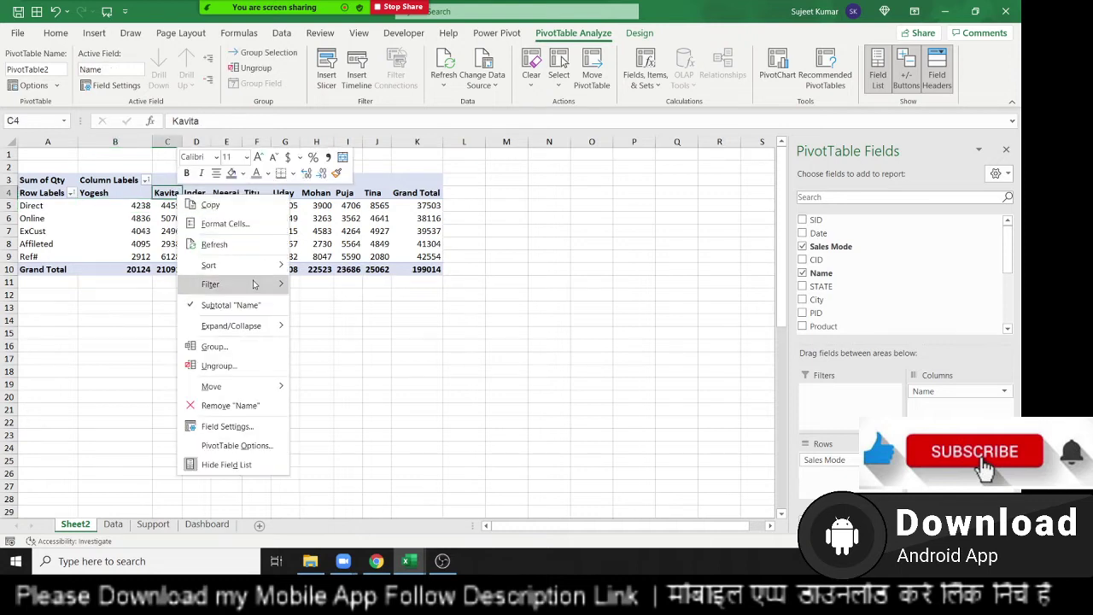
{"action": "mouse_move", "coordinate": [258, 262]}
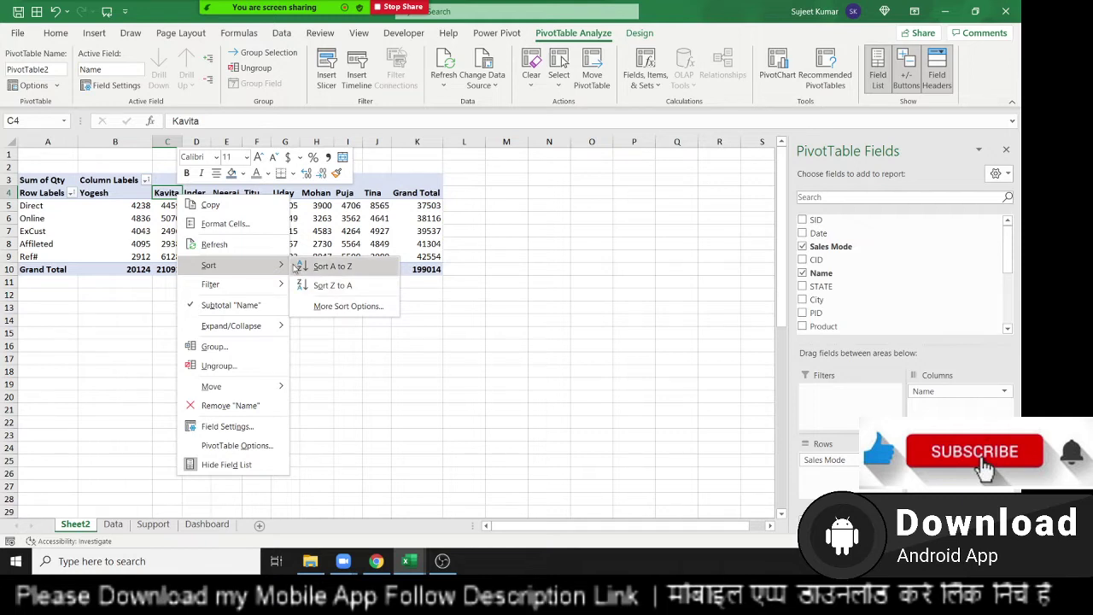
{"action": "left_click", "coordinate": [371, 224]}
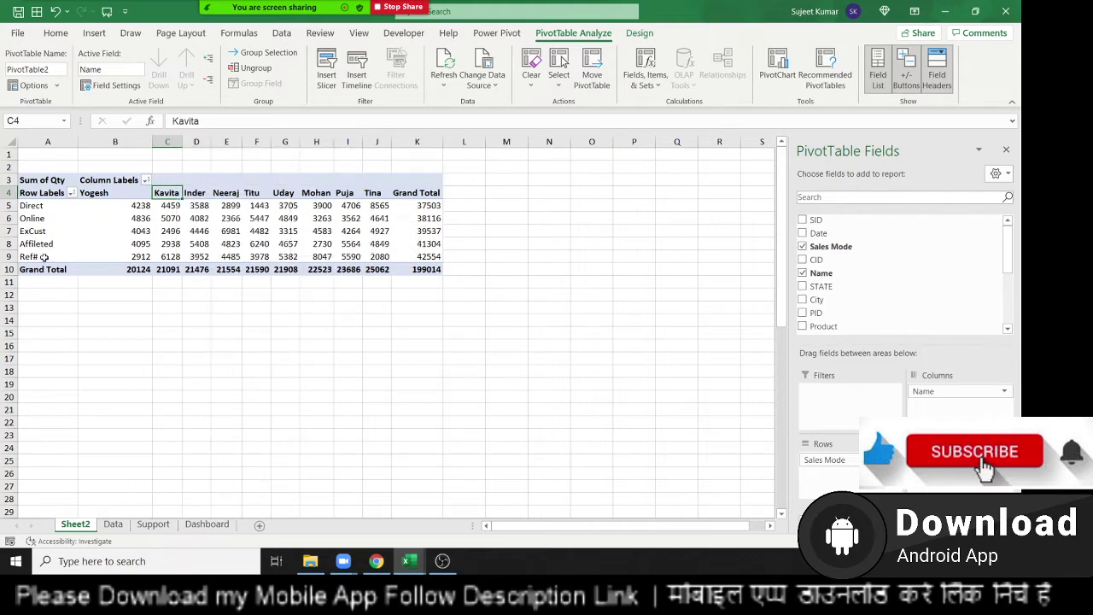
{"action": "left_click_drag", "start_coordinate": [44, 256], "coordinate": [41, 207]}
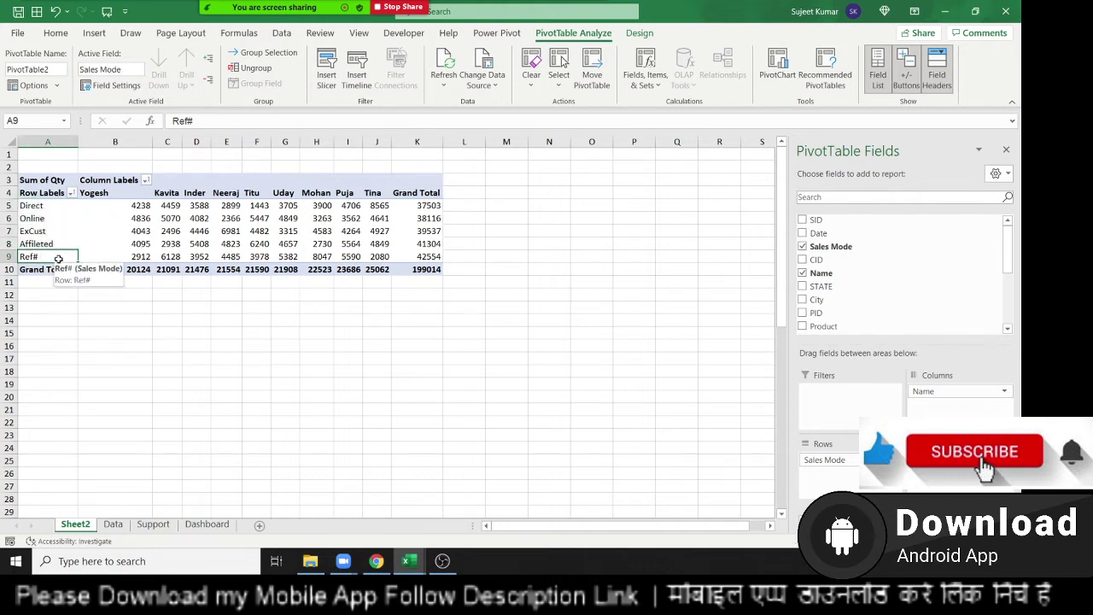
Step: Sort the sales modes A to Z and move Affileted to the last row
{"action": "right_click", "coordinate": [58, 258]}
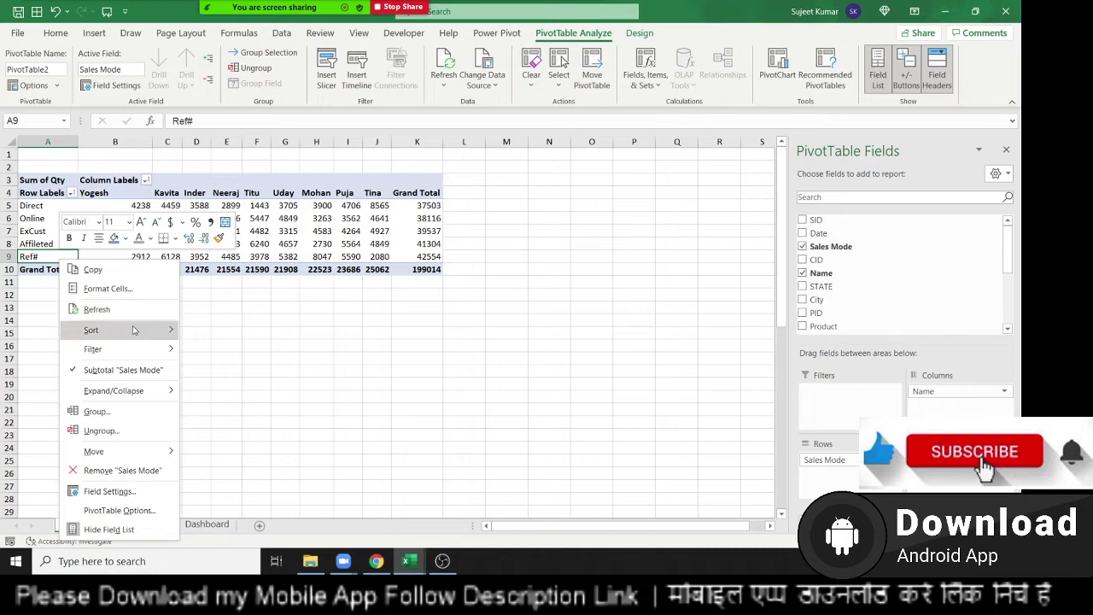
{"action": "mouse_move", "coordinate": [137, 330]}
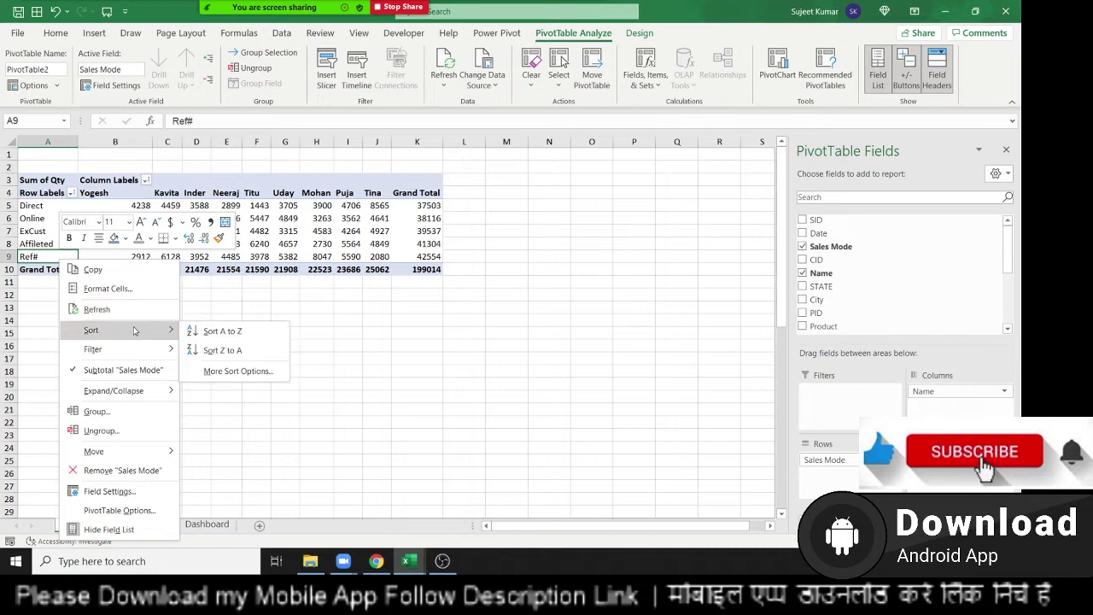
{"action": "left_click", "coordinate": [220, 338]}
{"action": "left_click", "coordinate": [40, 205]}
{"action": "right_click", "coordinate": [40, 205]}
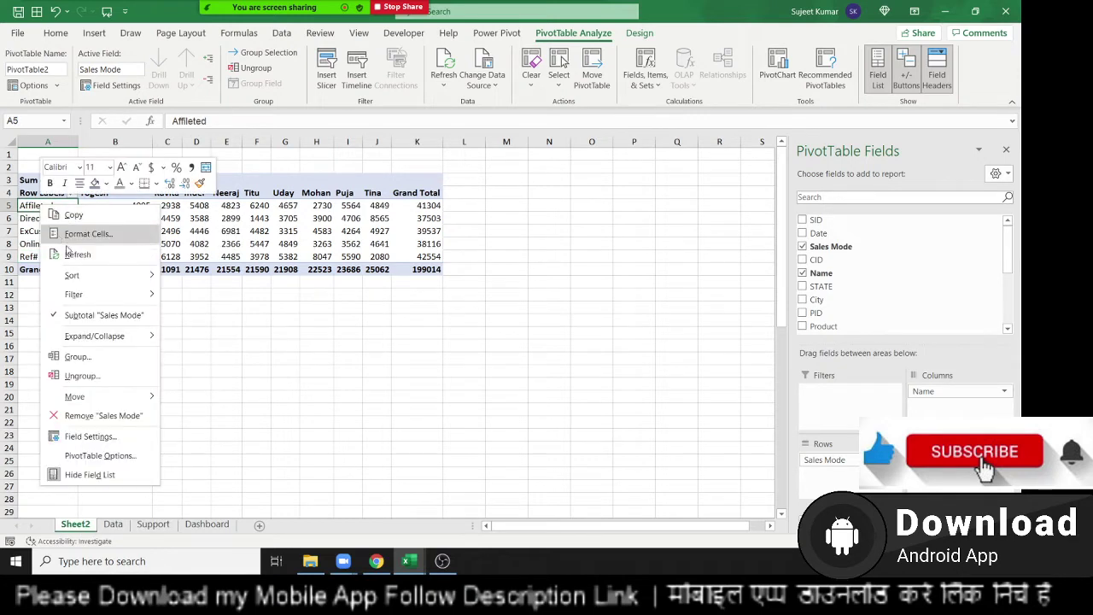
{"action": "mouse_move", "coordinate": [94, 280]}
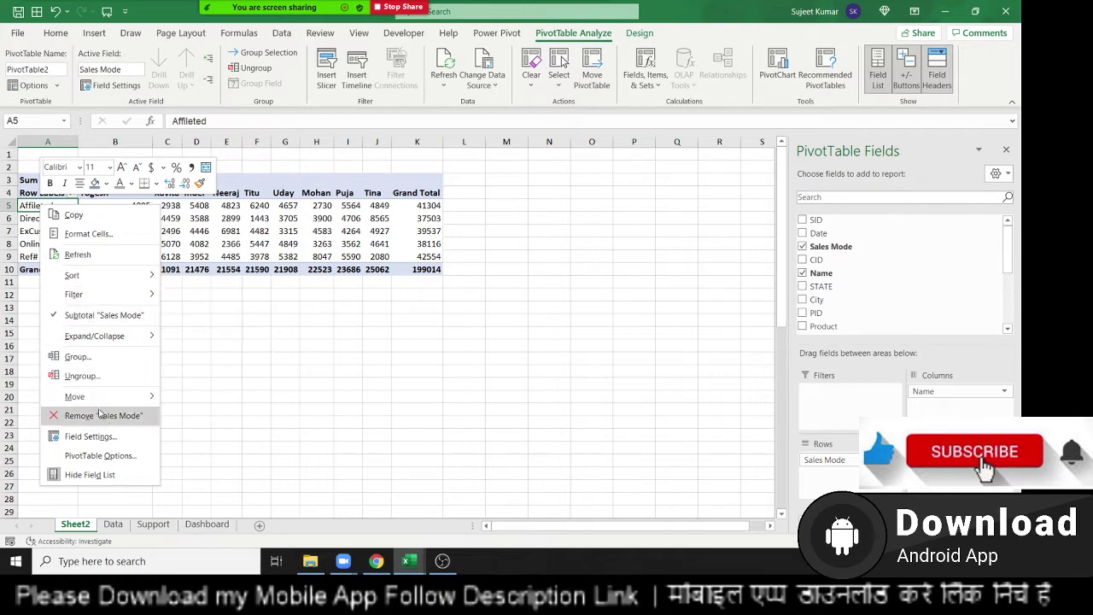
{"action": "mouse_move", "coordinate": [85, 396]}
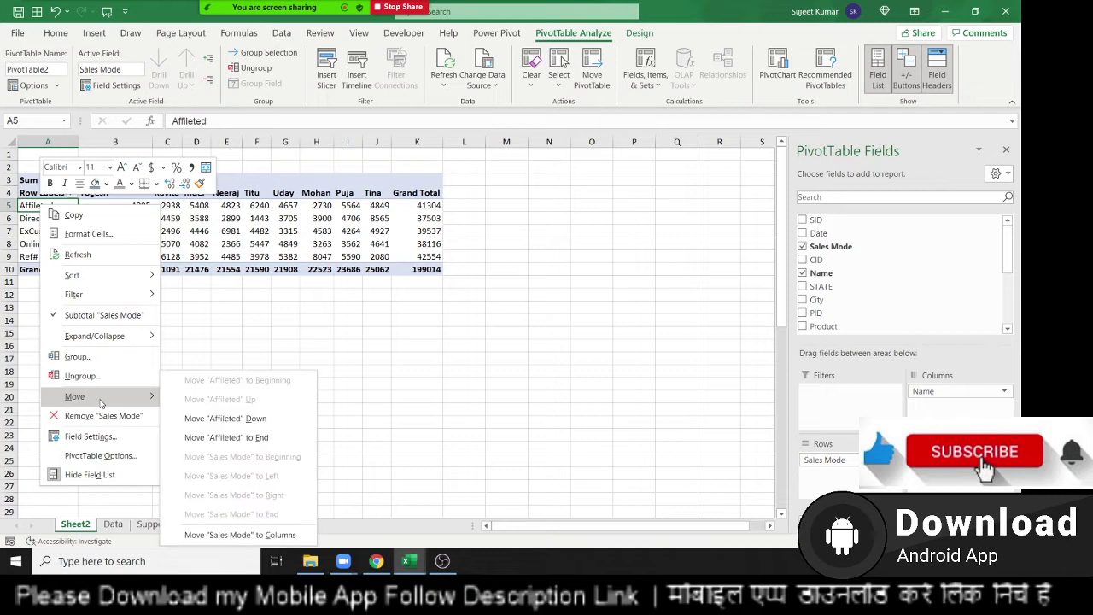
{"action": "left_click", "coordinate": [216, 438]}
Step: Move the Ref# row up one place, above Online
{"action": "left_click", "coordinate": [67, 248]}
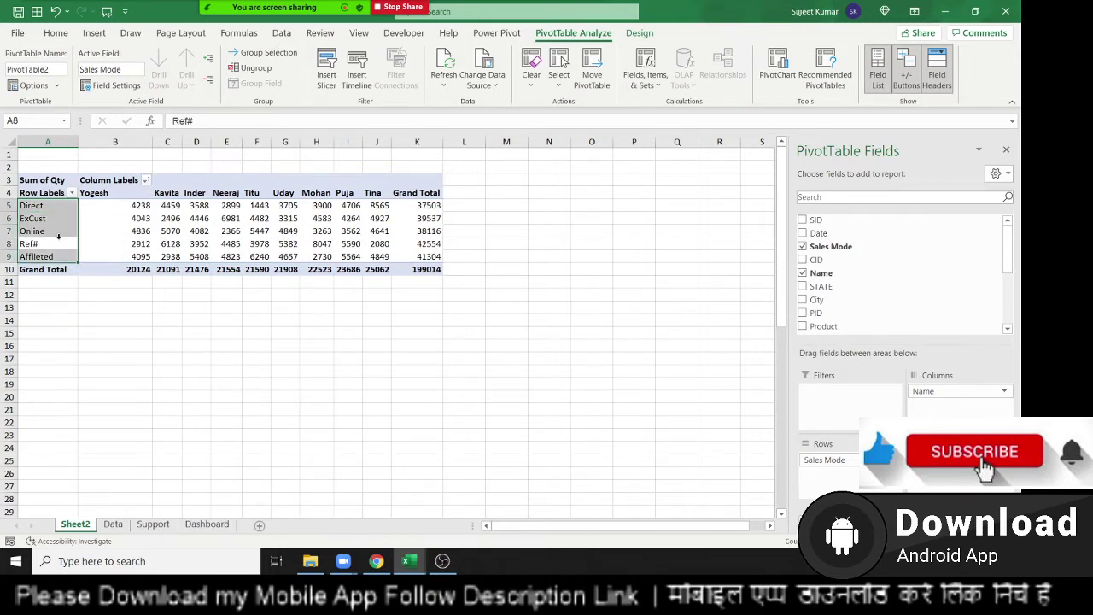
{"action": "left_click", "coordinate": [56, 243]}
{"action": "right_click", "coordinate": [57, 244]}
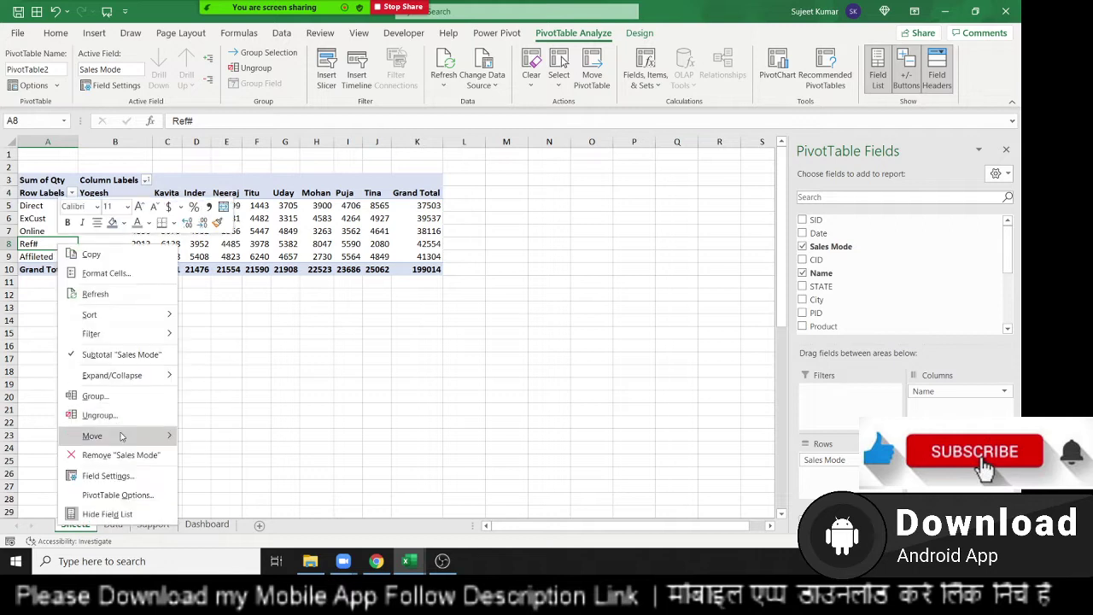
{"action": "mouse_move", "coordinate": [119, 375]}
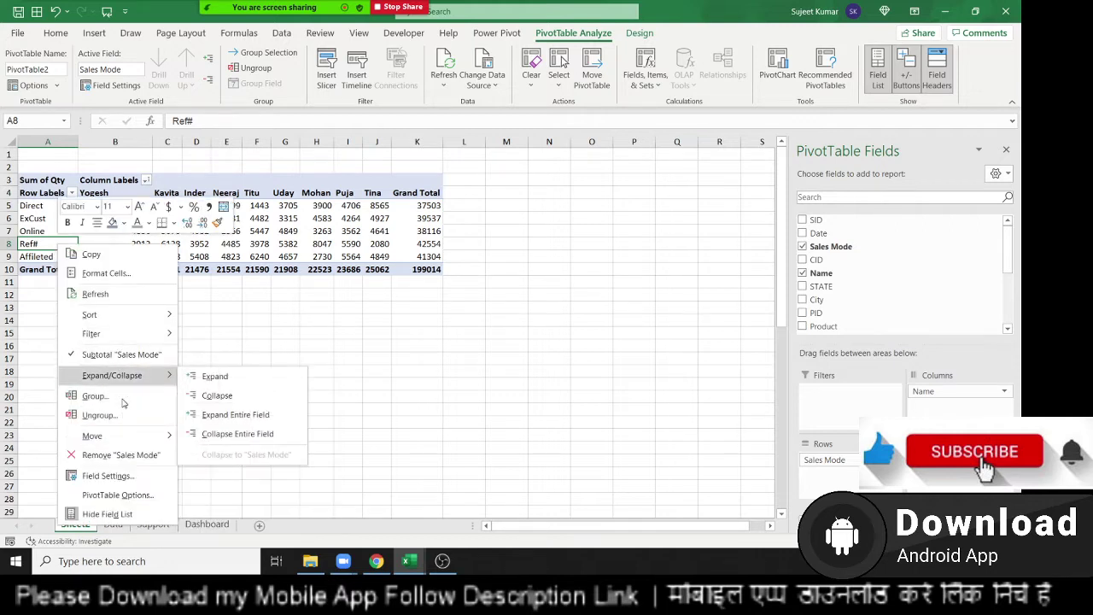
{"action": "mouse_move", "coordinate": [129, 435]}
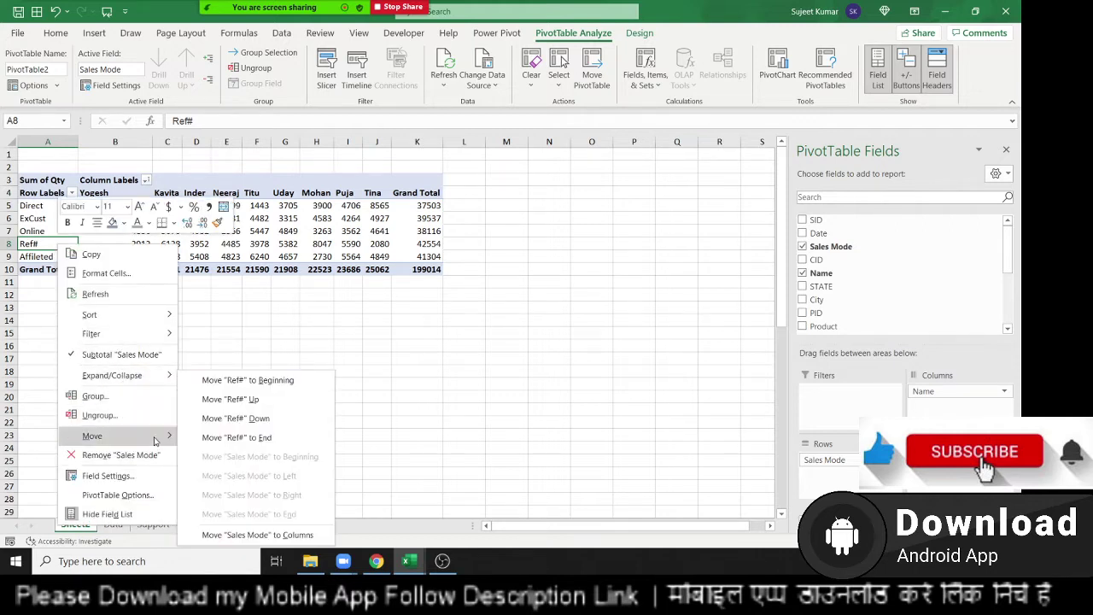
{"action": "left_click", "coordinate": [228, 403]}
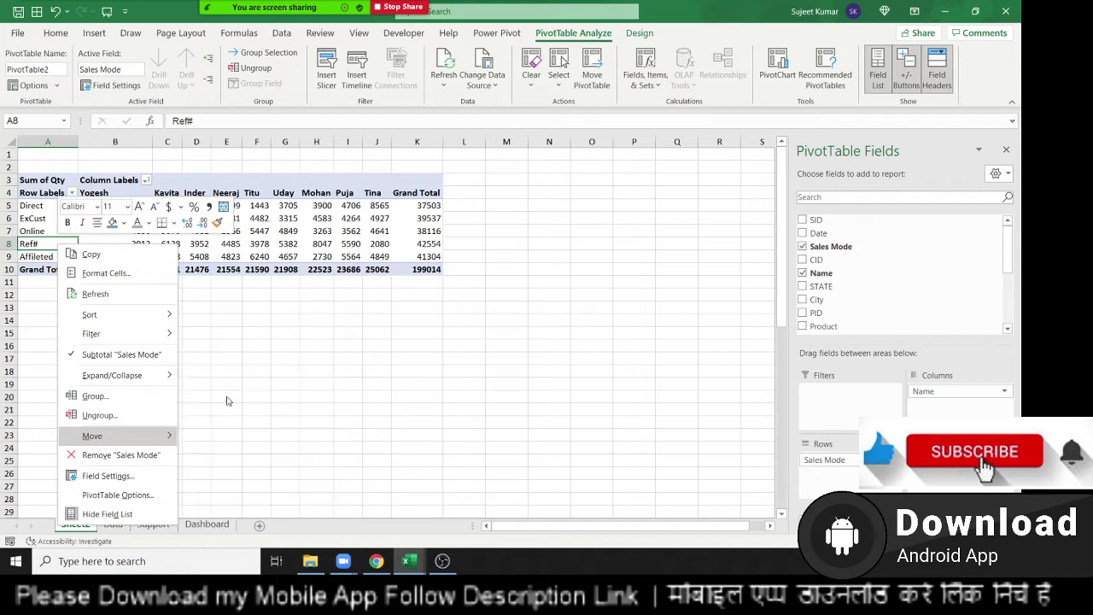
Step: Move the name column in F4 to the beginning of the name columns
{"action": "left_click", "coordinate": [253, 192]}
{"action": "right_click", "coordinate": [255, 196]}
{"action": "left_click", "coordinate": [257, 197]}
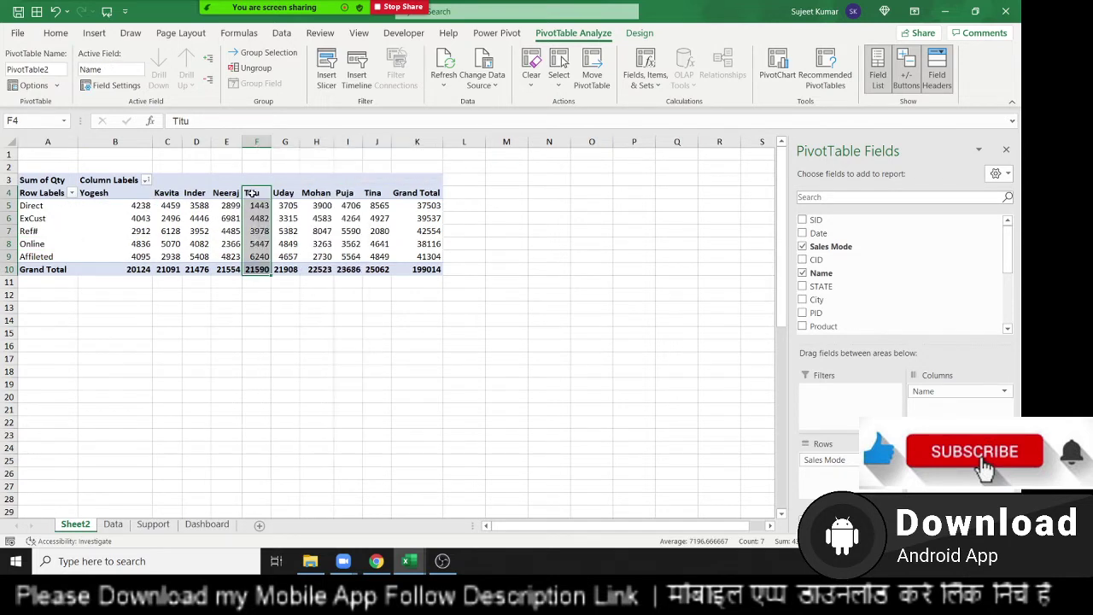
{"action": "right_click", "coordinate": [251, 196]}
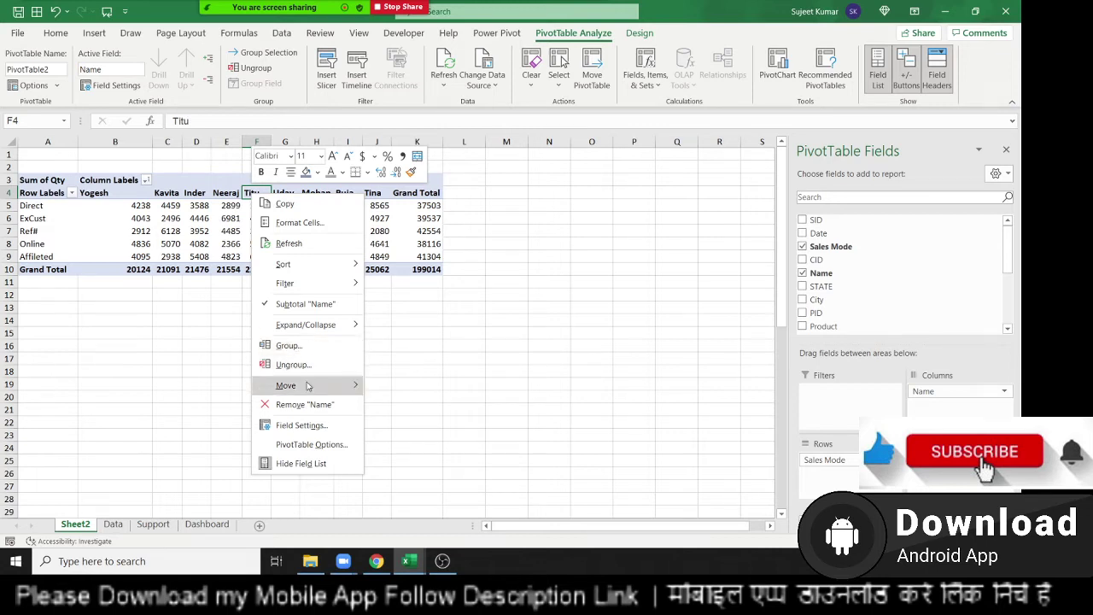
{"action": "mouse_move", "coordinate": [311, 390]}
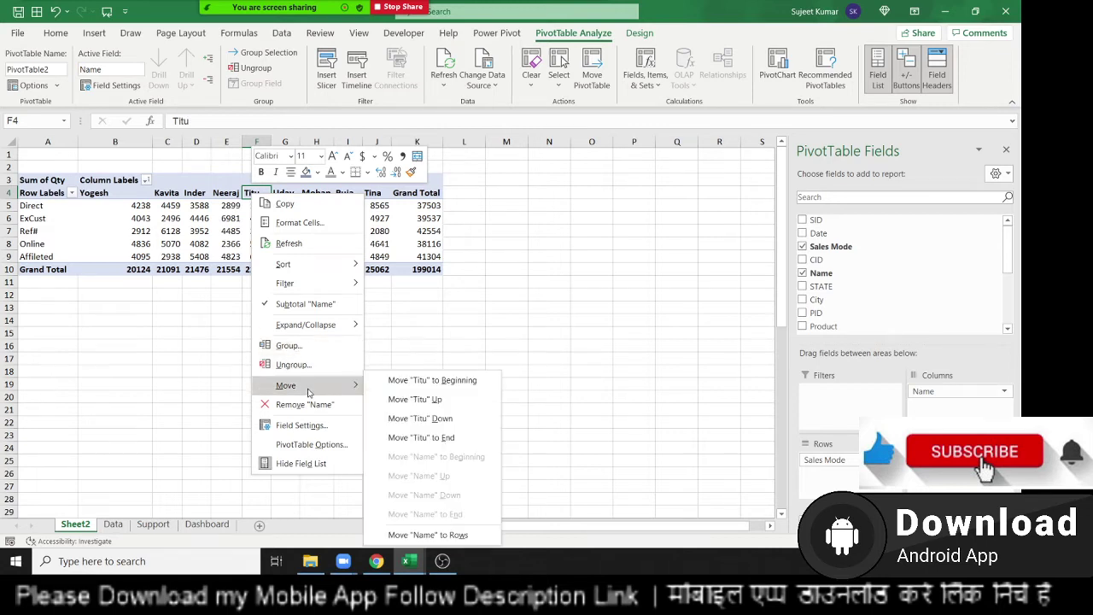
{"action": "left_click", "coordinate": [436, 389]}
Step: Review the pivot's values, such as 2080 in cell J7
{"action": "left_click_drag", "start_coordinate": [132, 205], "coordinate": [237, 243]}
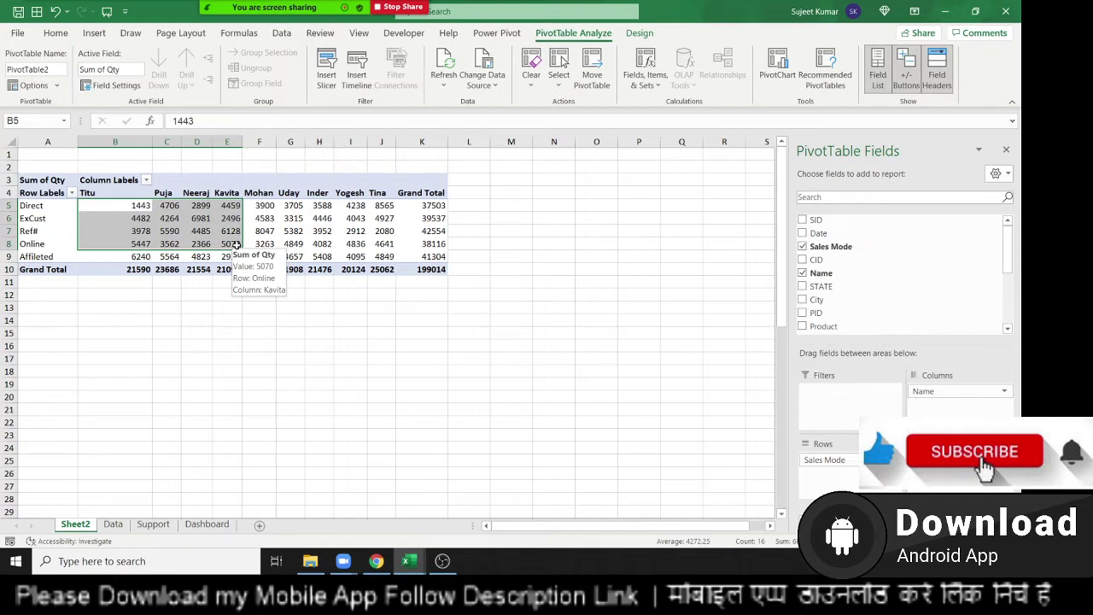
{"action": "left_click", "coordinate": [389, 229]}
{"action": "mouse_move", "coordinate": [391, 228]}
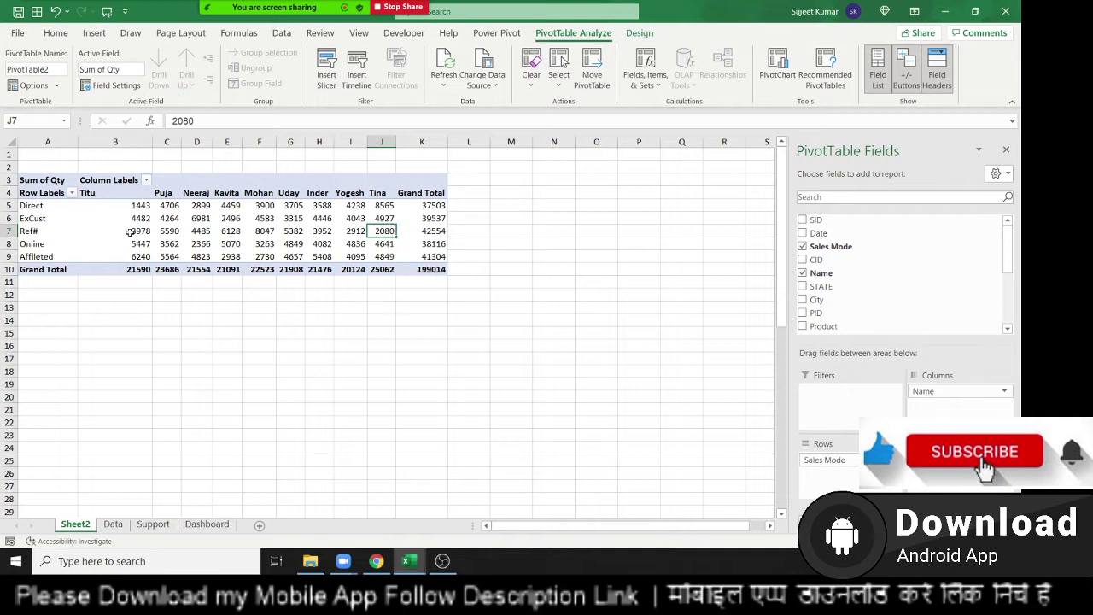
{"action": "left_click", "coordinate": [65, 245]}
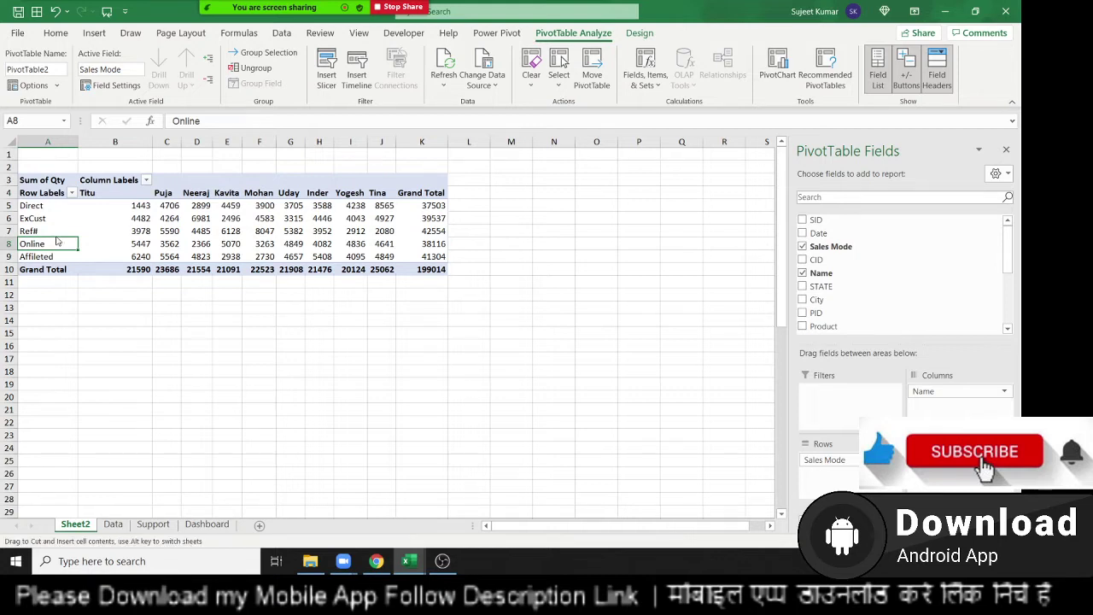
Step: Move Online to second place, then swap Sales Mode for City as the row field
{"action": "left_click_drag", "start_coordinate": [56, 242], "coordinate": [63, 212]}
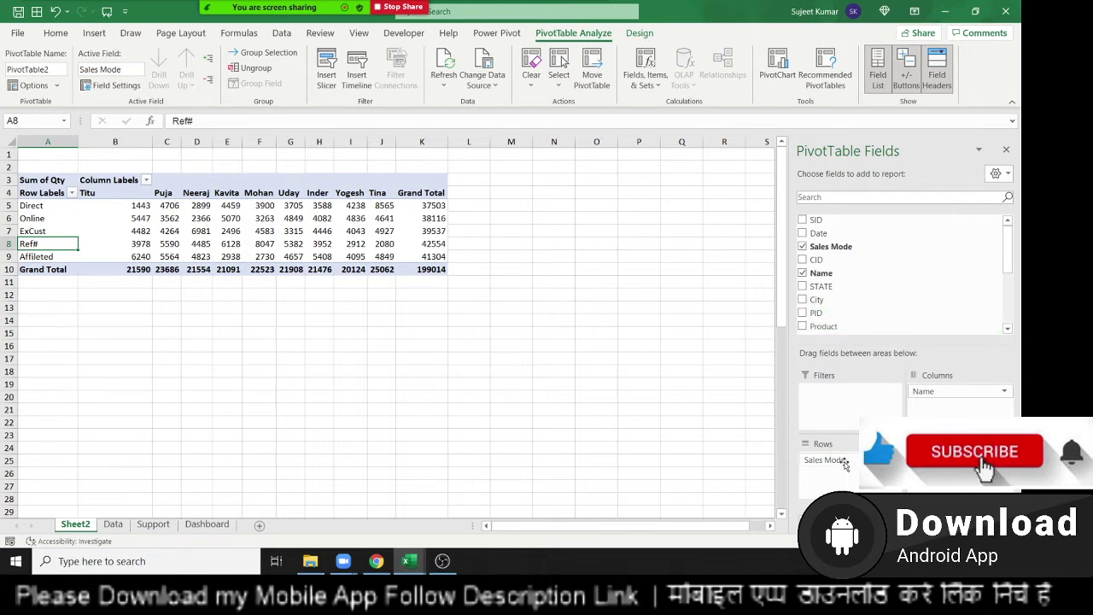
{"action": "left_click_drag", "start_coordinate": [833, 460], "coordinate": [875, 282]}
{"action": "scroll", "coordinate": [871, 282], "scroll_direction": "down", "scroll_amount": 2}
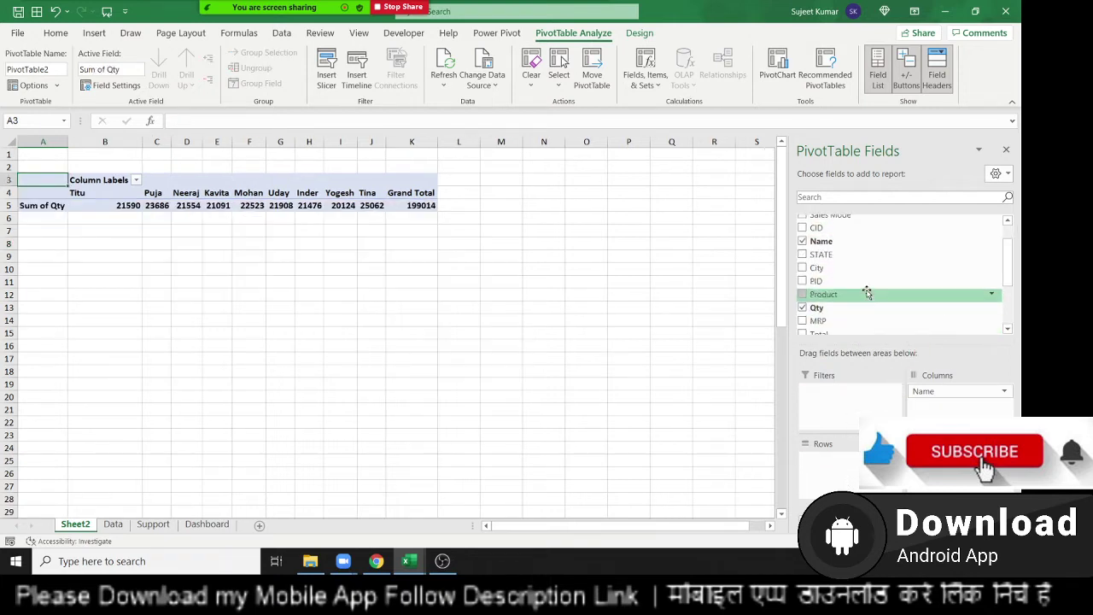
{"action": "left_click_drag", "start_coordinate": [863, 476], "coordinate": [857, 485]}
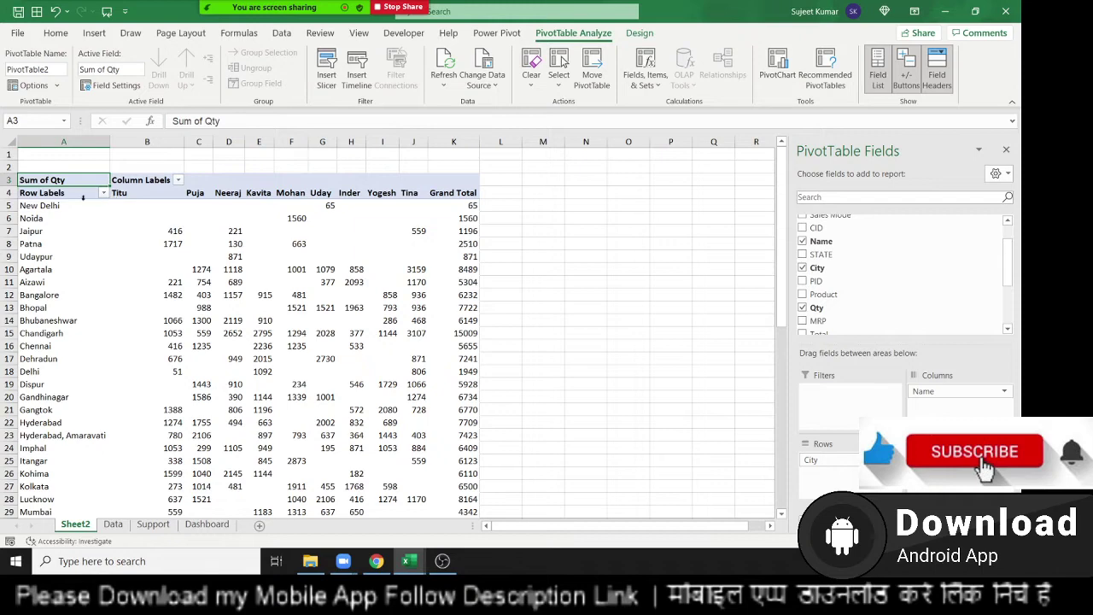
{"action": "left_click", "coordinate": [66, 144]}
{"action": "left_click", "coordinate": [107, 152]}
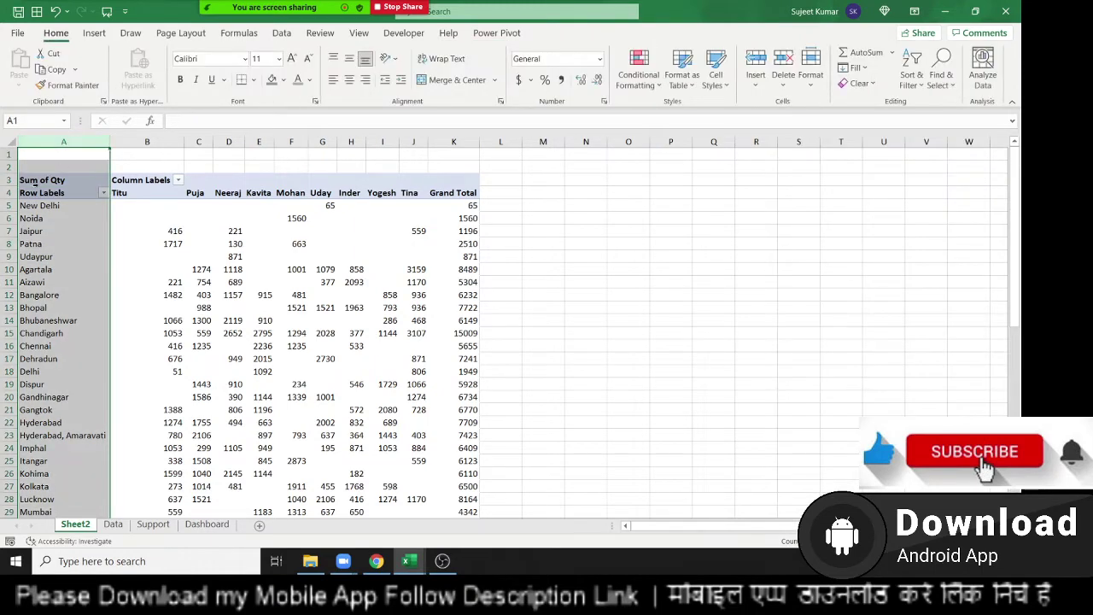
{"action": "left_click", "coordinate": [85, 218]}
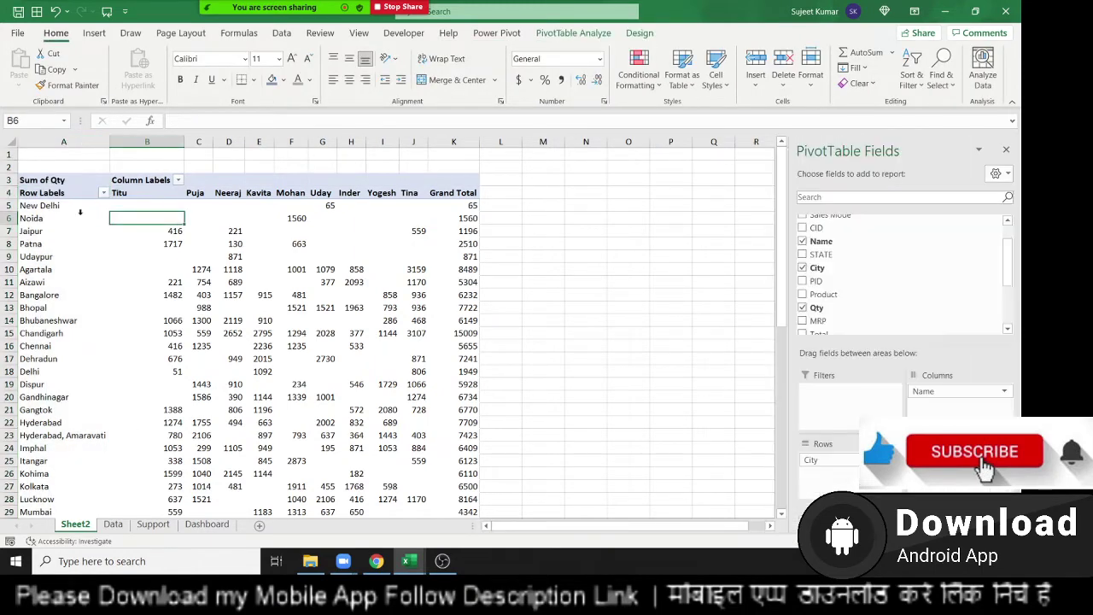
{"action": "key", "text": "Up"}
{"action": "key", "text": "Up"}
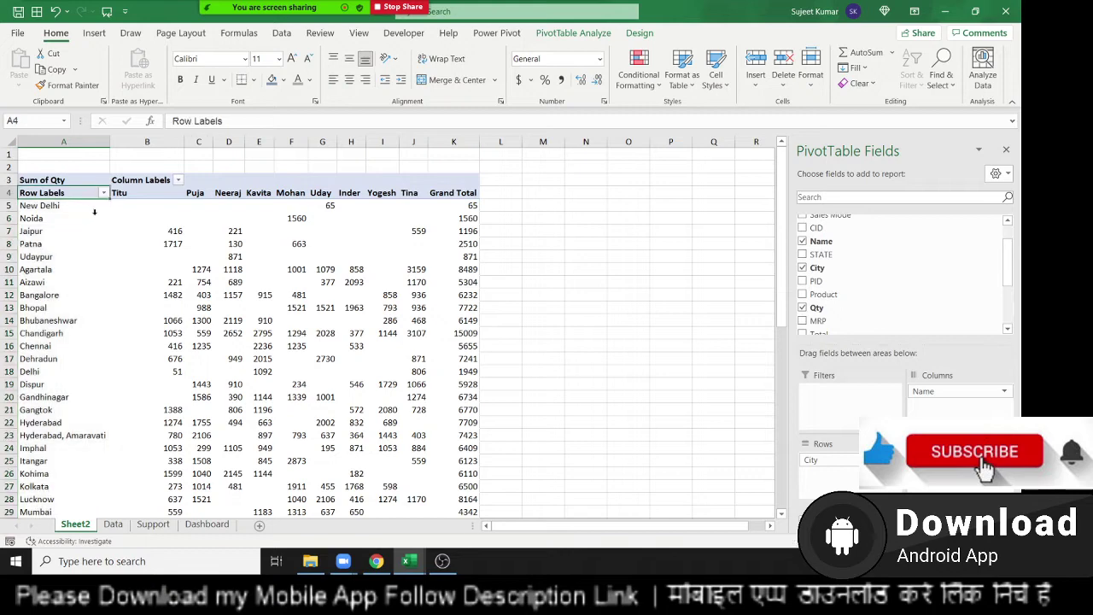
{"action": "left_click", "coordinate": [105, 194]}
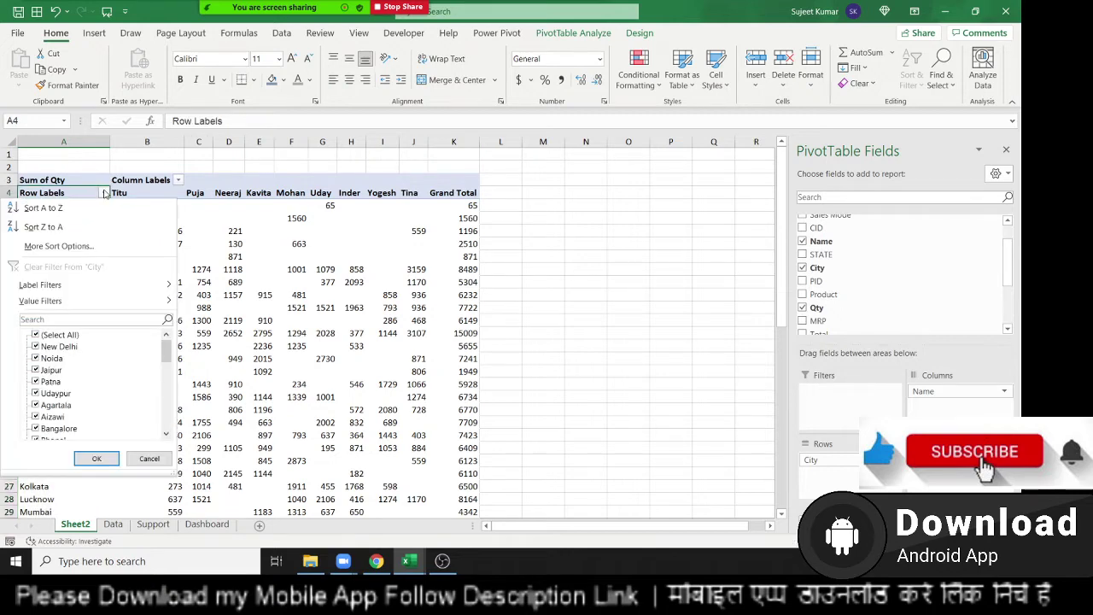
{"action": "left_click", "coordinate": [35, 335]}
{"action": "left_click", "coordinate": [35, 346]}
{"action": "left_click", "coordinate": [35, 358]}
{"action": "left_click", "coordinate": [35, 370]}
{"action": "left_click", "coordinate": [35, 381]}
{"action": "left_click", "coordinate": [97, 458]}
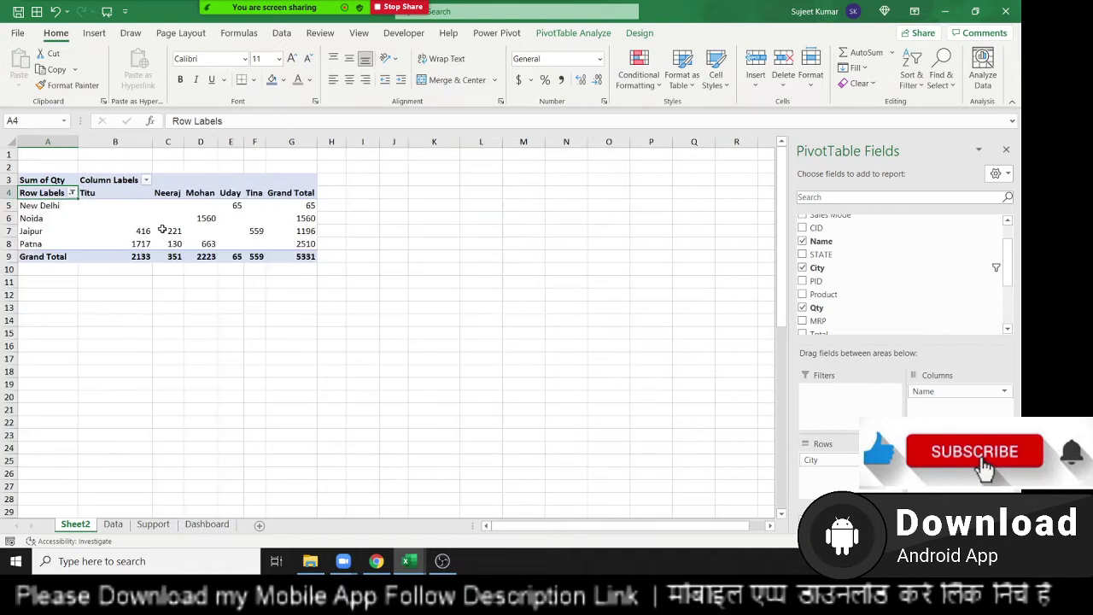
{"action": "left_click", "coordinate": [72, 196]}
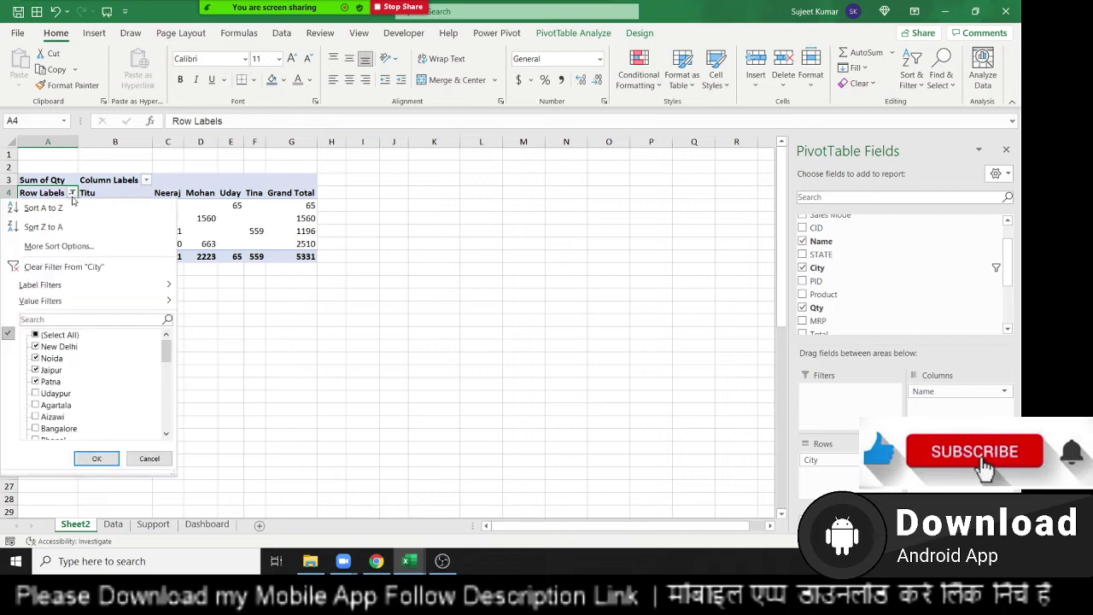
{"action": "left_click", "coordinate": [53, 269]}
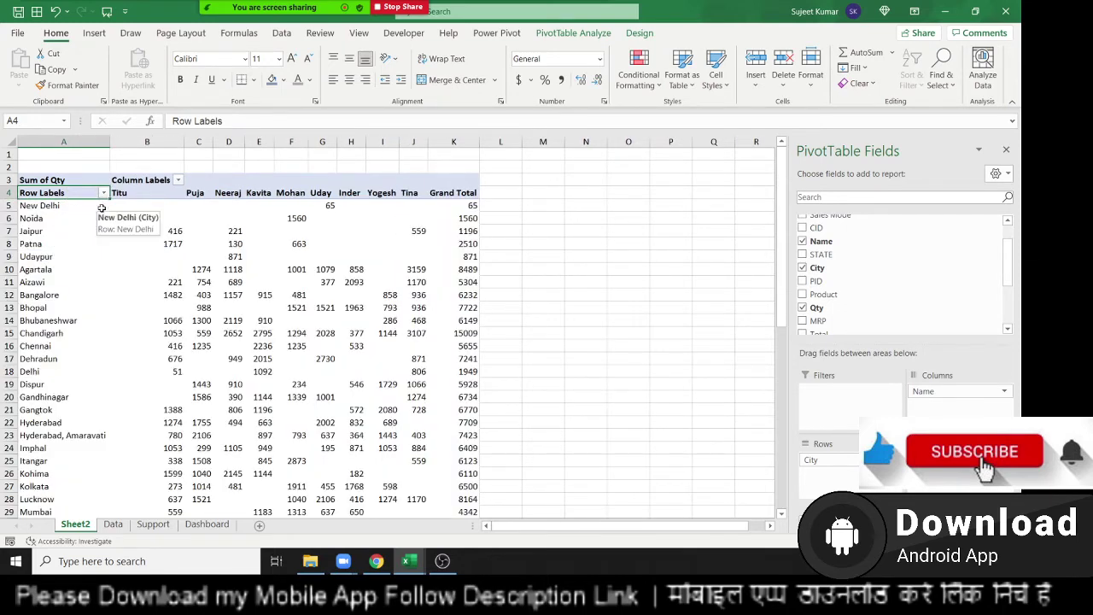
{"action": "left_click", "coordinate": [104, 193]}
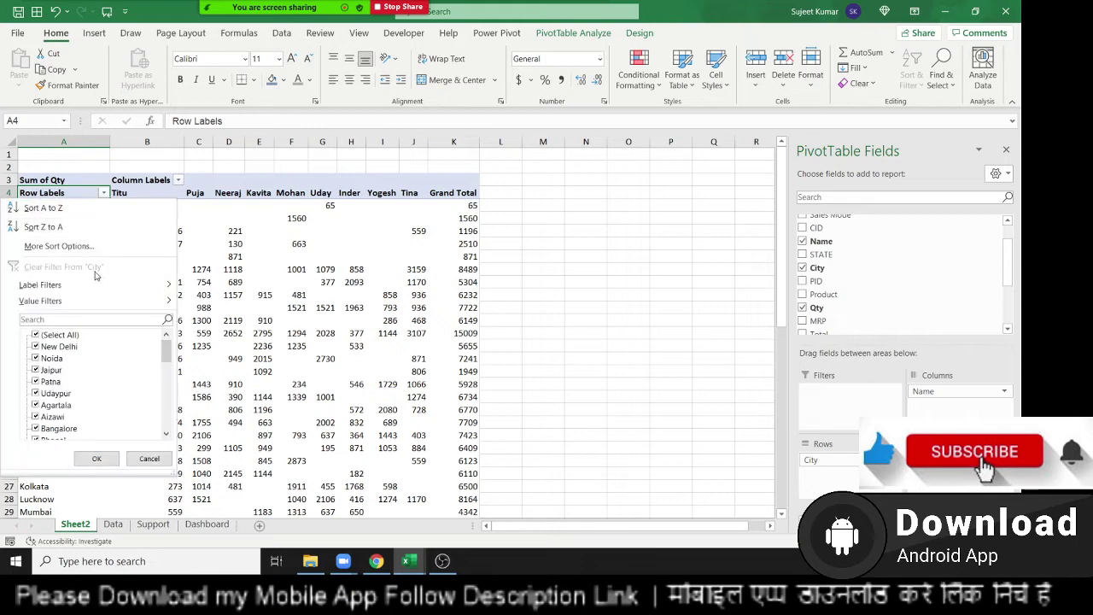
{"action": "mouse_move", "coordinate": [95, 293]}
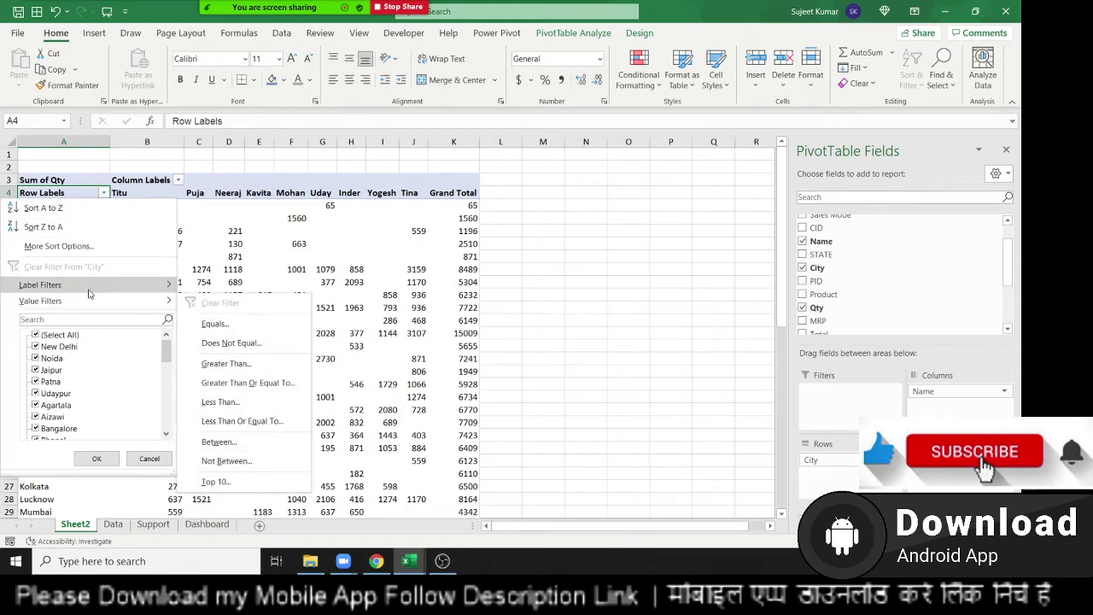
{"action": "left_click", "coordinate": [385, 288]}
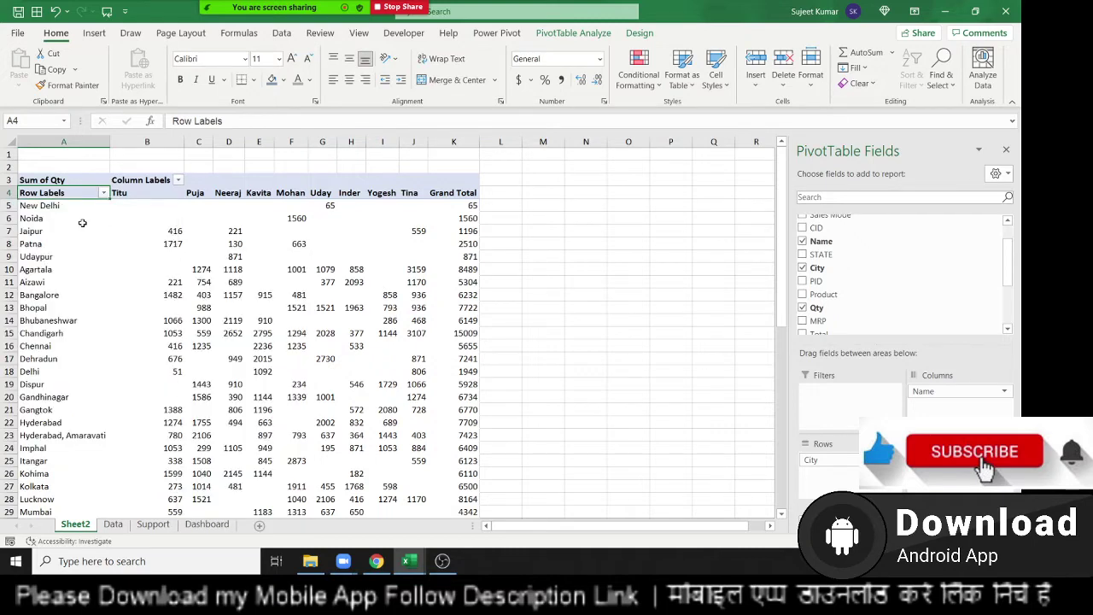
{"action": "left_click_drag", "start_coordinate": [78, 220], "coordinate": [82, 398]}
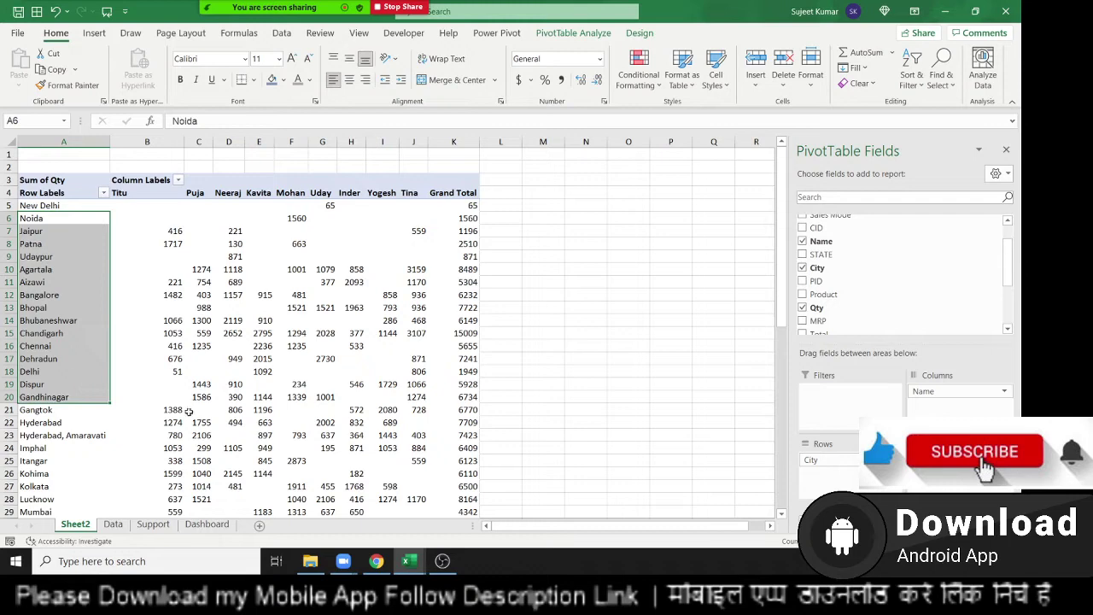
{"action": "left_click_drag", "start_coordinate": [139, 287], "coordinate": [380, 471]}
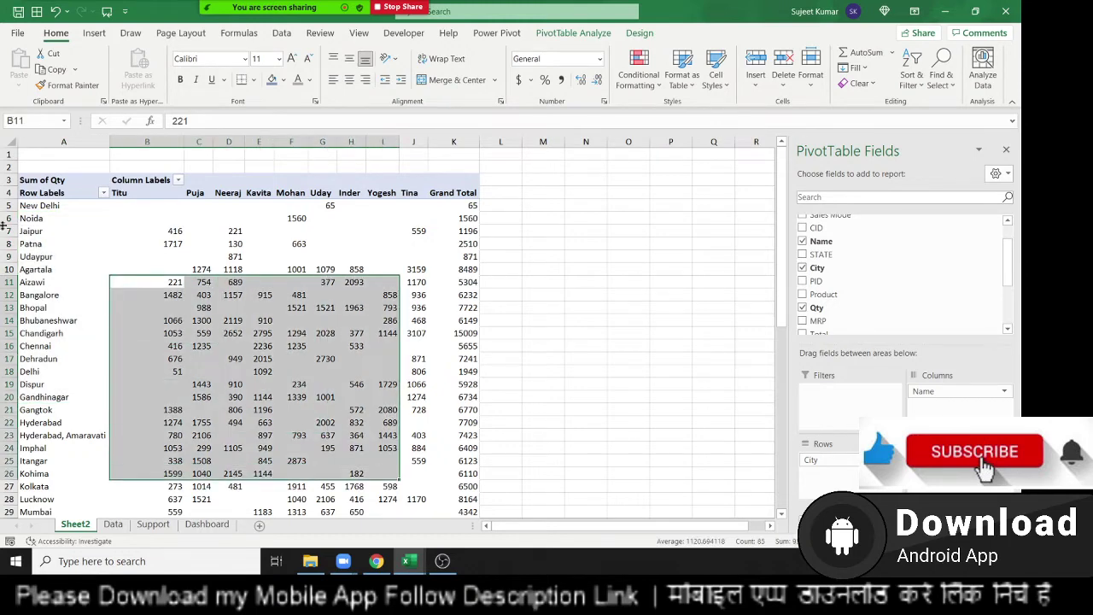
{"action": "left_click_drag", "start_coordinate": [51, 220], "coordinate": [90, 198]}
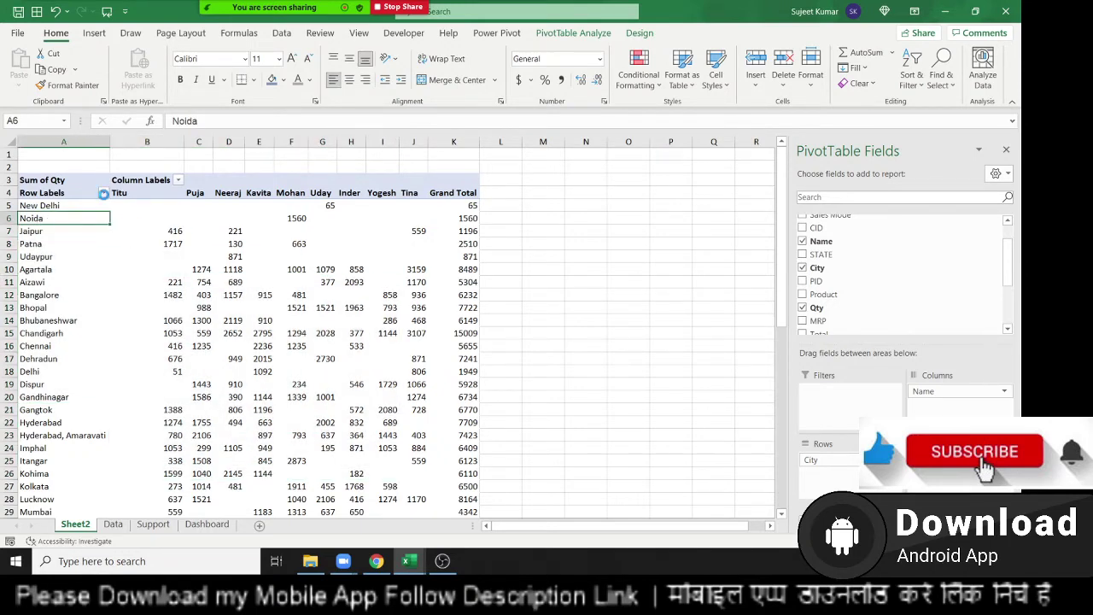
{"action": "left_click", "coordinate": [104, 193]}
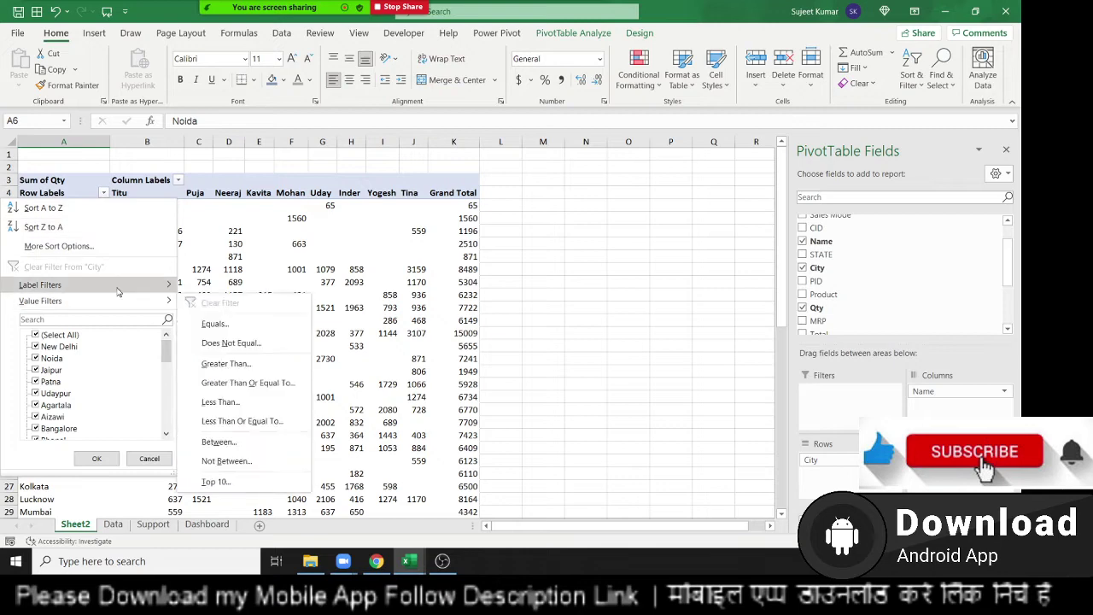
{"action": "mouse_move", "coordinate": [119, 285]}
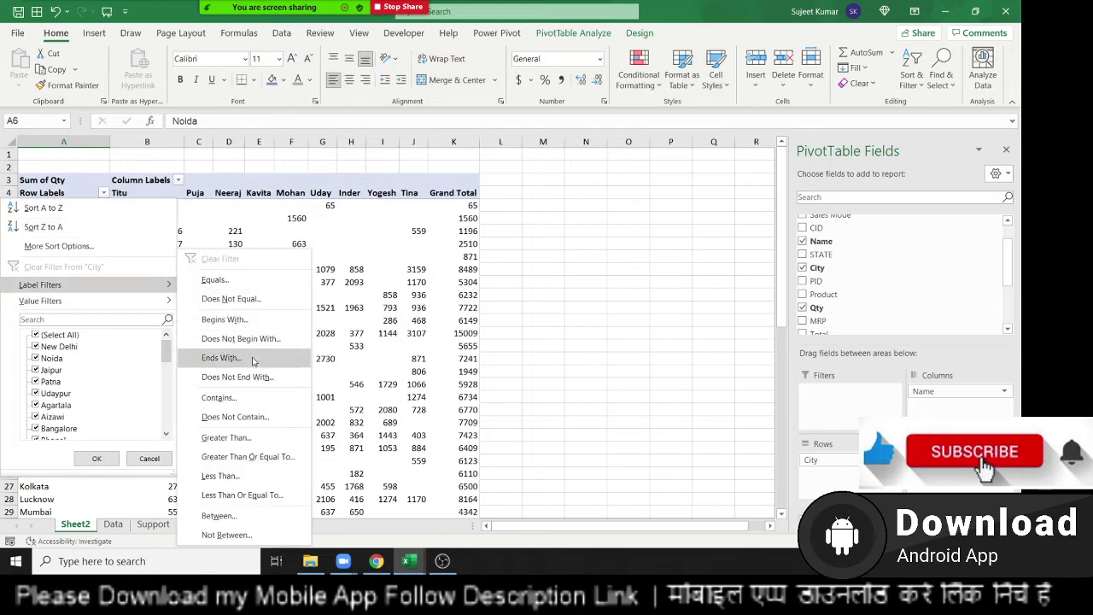
{"action": "left_click", "coordinate": [243, 403]}
{"action": "type", "text": "Delhi"}
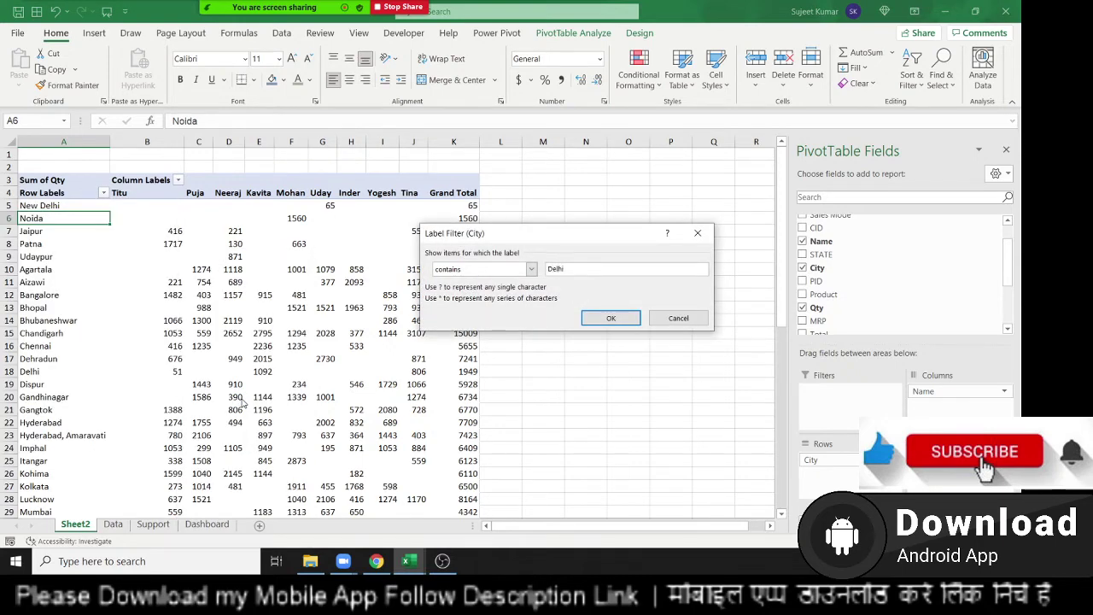
{"action": "key", "text": "Return"}
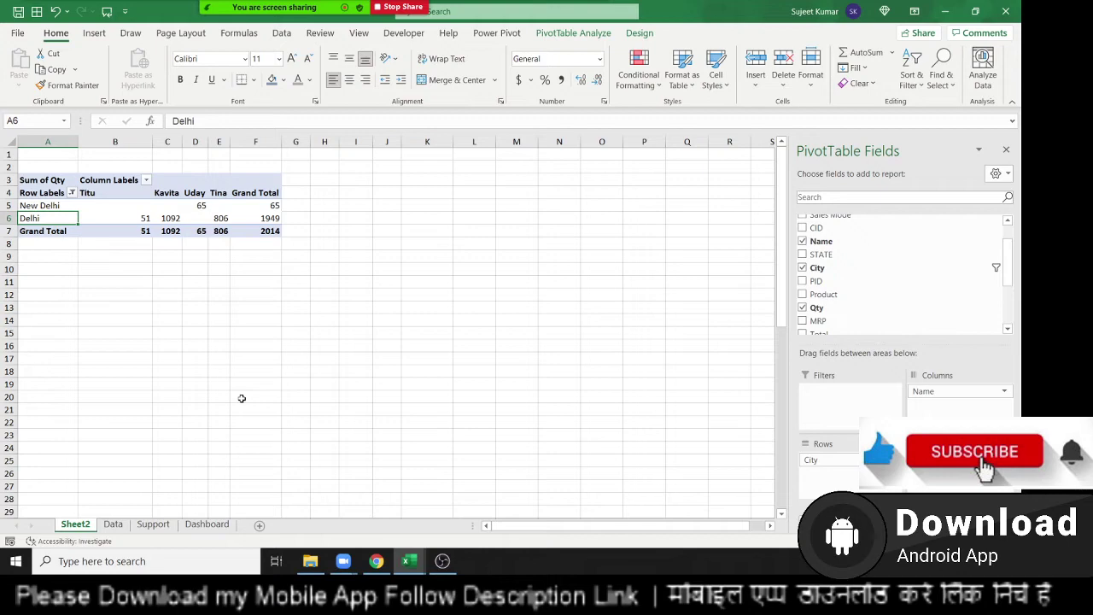
{"action": "left_click", "coordinate": [73, 194]}
{"action": "left_click", "coordinate": [44, 272]}
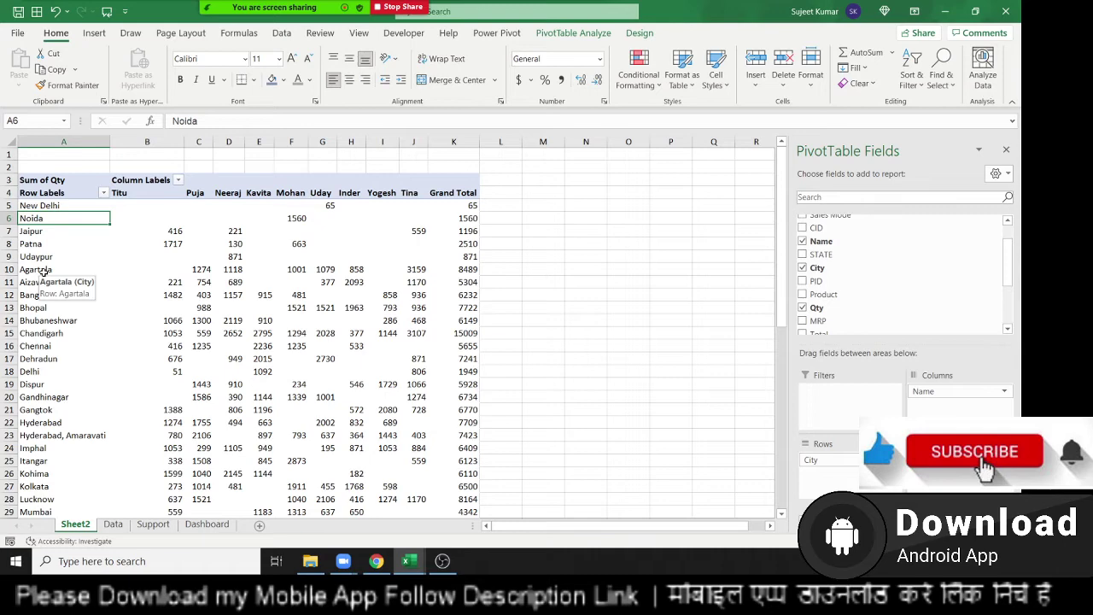
Step: Filter cities to those with Sum of Qty greater than 1000 and review their totals
{"action": "left_click", "coordinate": [104, 193]}
{"action": "mouse_move", "coordinate": [101, 290]}
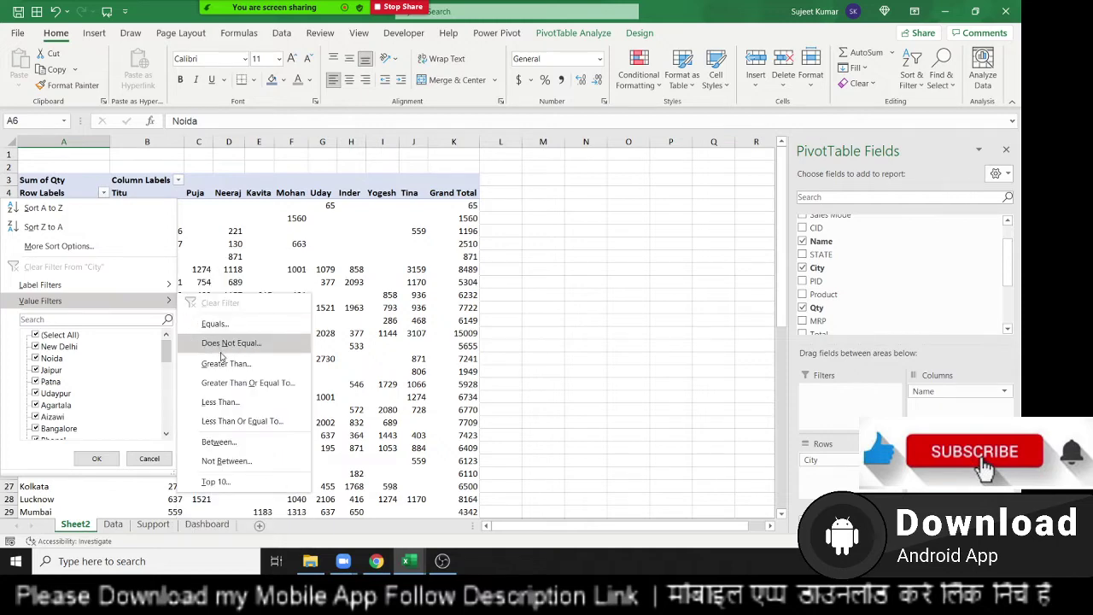
{"action": "left_click", "coordinate": [226, 364]}
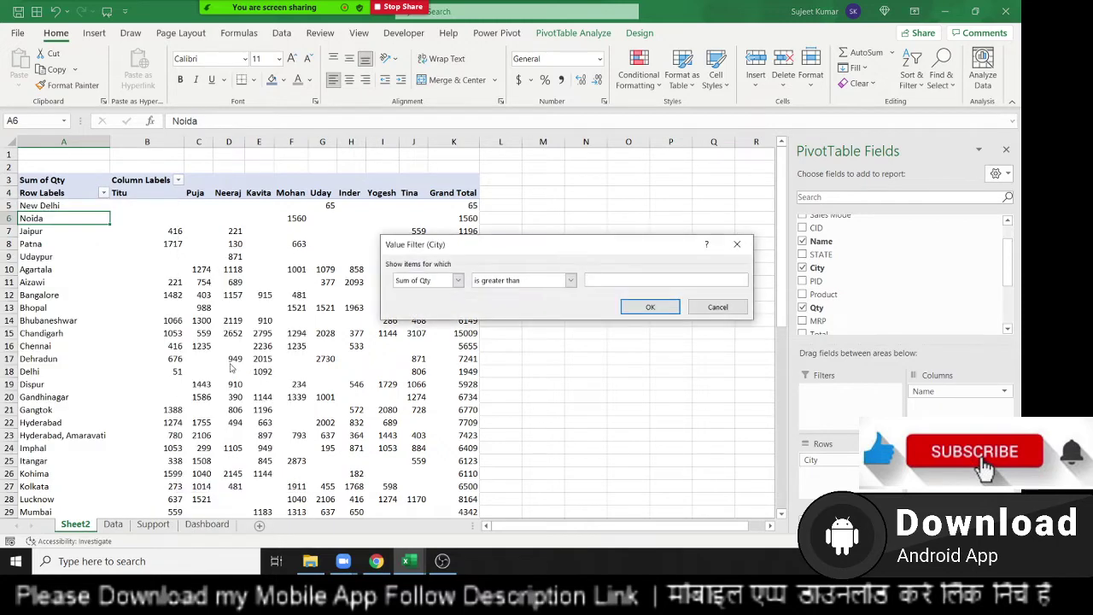
{"action": "type", "text": "1000"}
{"action": "key", "text": "Return"}
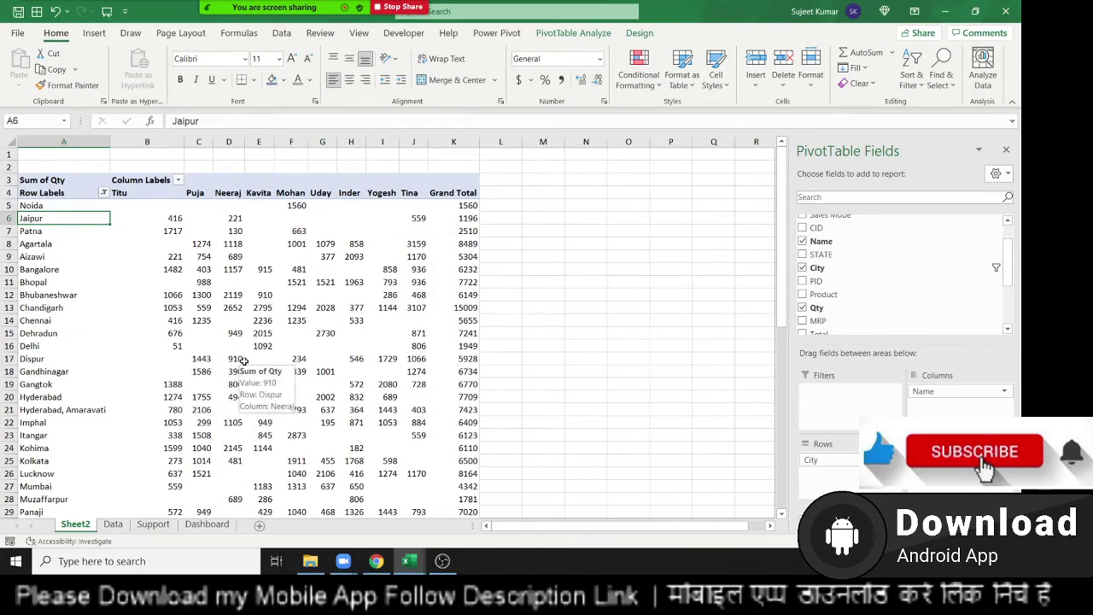
{"action": "left_click_drag", "start_coordinate": [468, 218], "coordinate": [470, 348]}
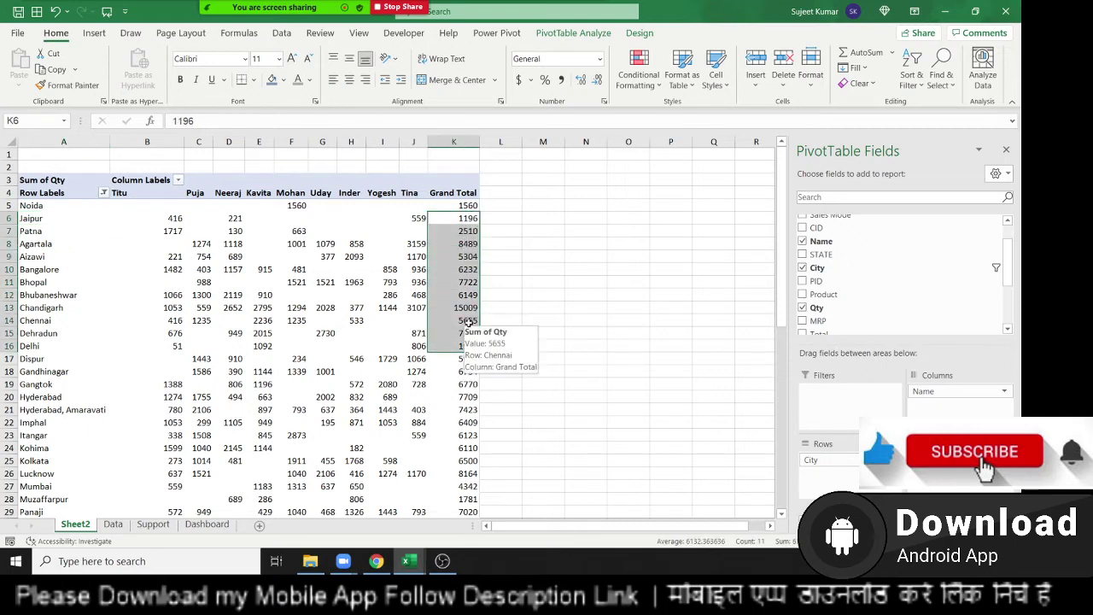
{"action": "mouse_move", "coordinate": [180, 220]}
{"action": "left_mouse_down"}
{"action": "mouse_move", "coordinate": [292, 321]}
{"action": "mouse_move", "coordinate": [331, 317]}
{"action": "left_mouse_up"}
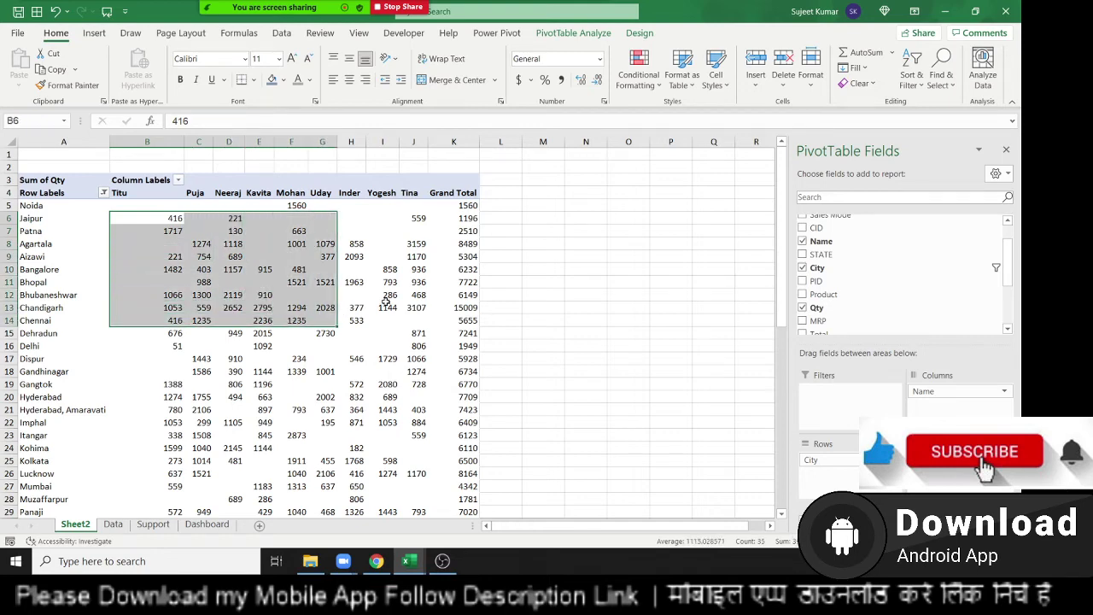
Step: Clear the City value filter and reopen the Row Labels filter choices
{"action": "left_click", "coordinate": [103, 193]}
{"action": "left_click", "coordinate": [54, 268]}
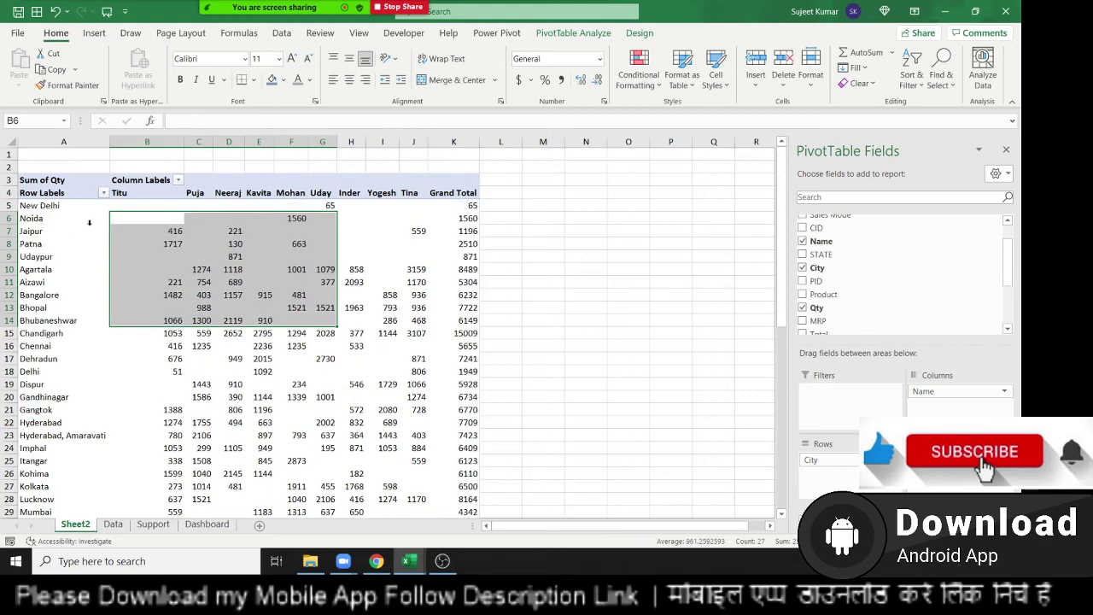
{"action": "left_click", "coordinate": [103, 195]}
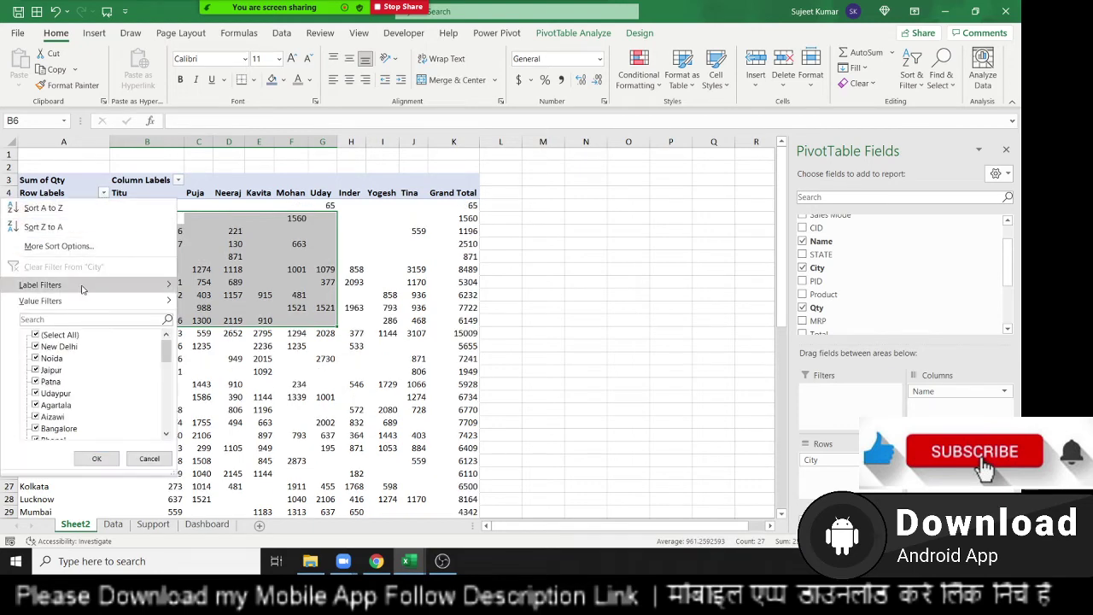
{"action": "mouse_move", "coordinate": [91, 310]}
{"action": "left_click", "coordinate": [213, 462]}
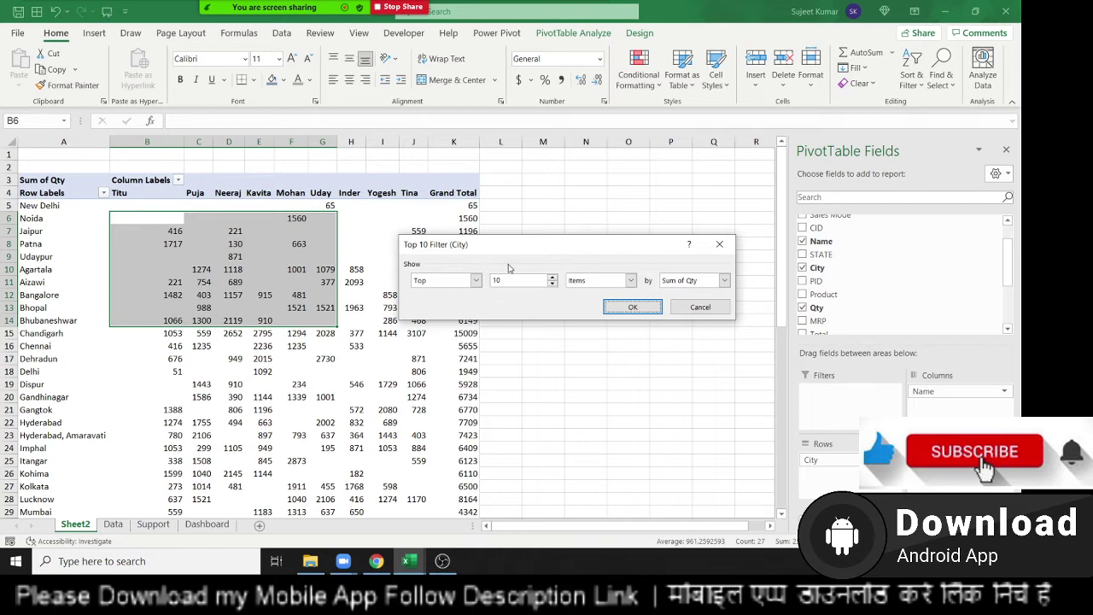
{"action": "left_click", "coordinate": [631, 307]}
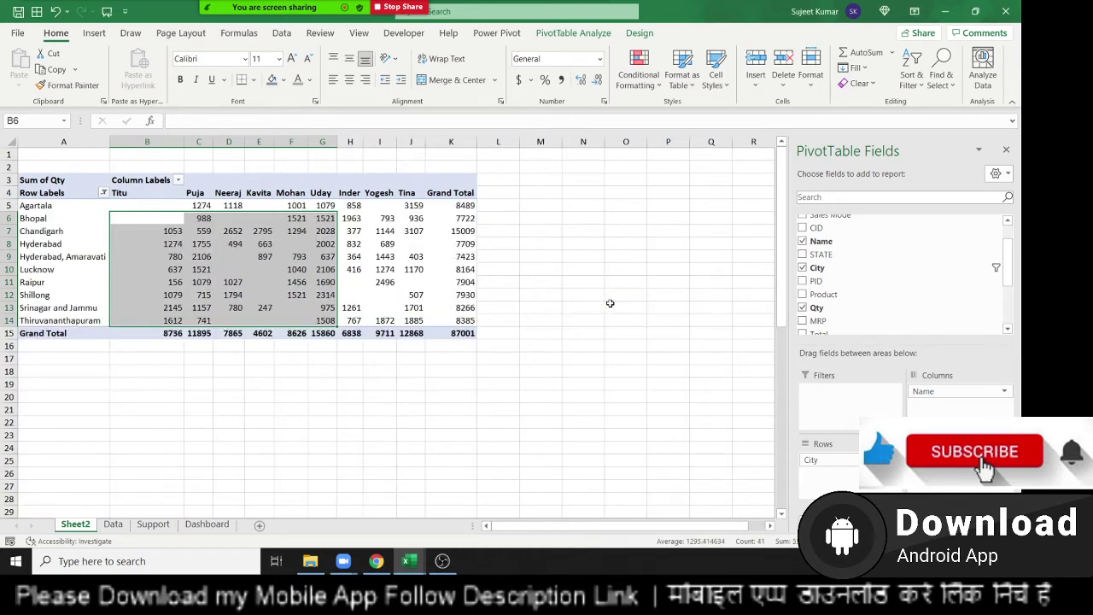
{"action": "left_click_drag", "start_coordinate": [476, 307], "coordinate": [461, 205]}
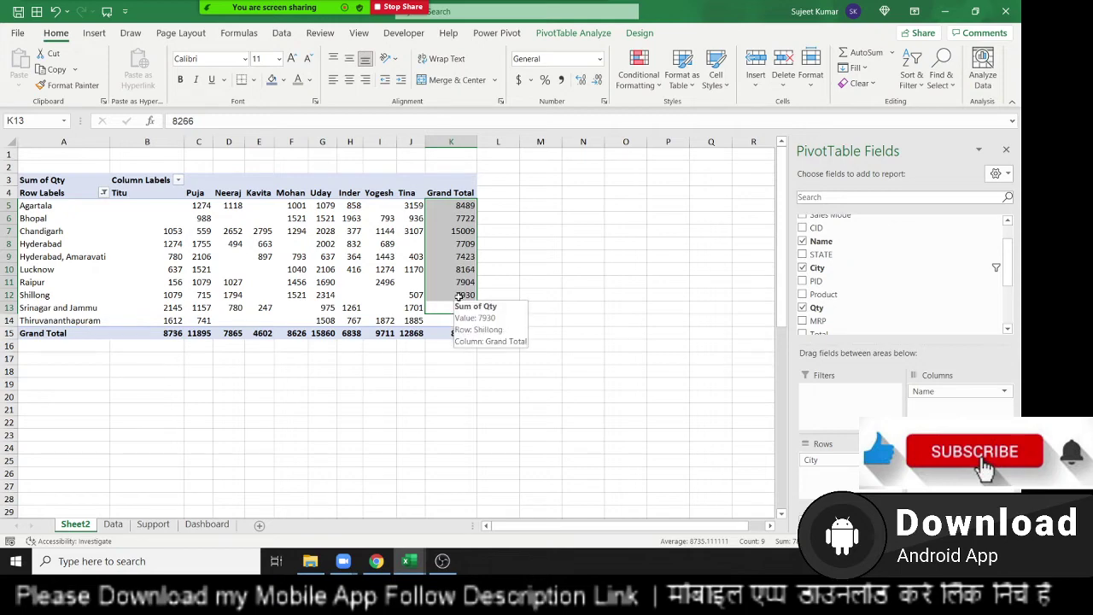
{"action": "left_click", "coordinate": [98, 195]}
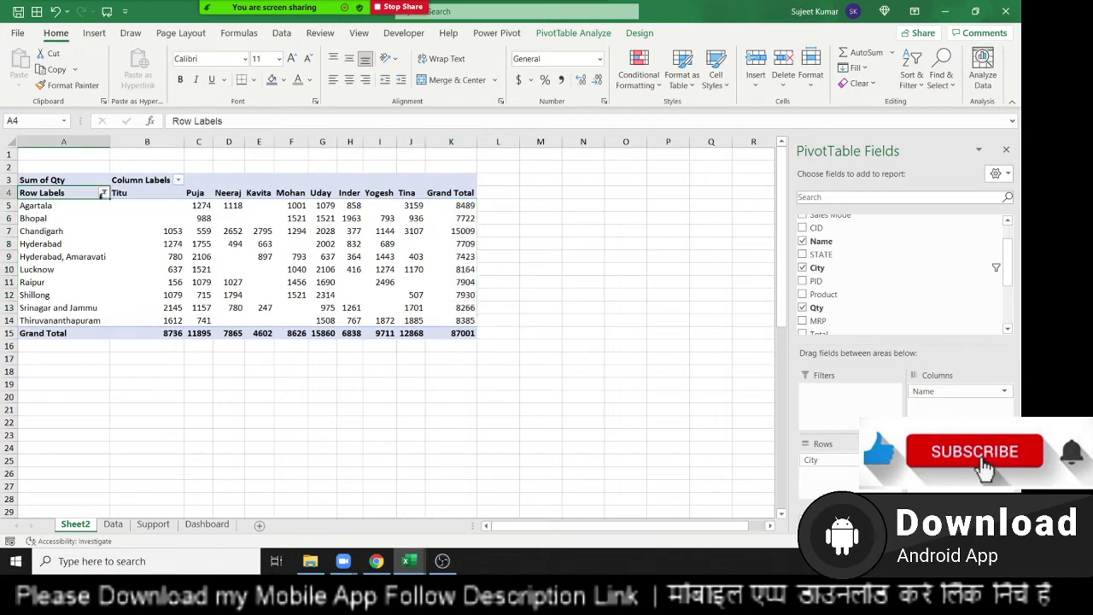
{"action": "left_click", "coordinate": [103, 193]}
{"action": "left_click", "coordinate": [46, 266]}
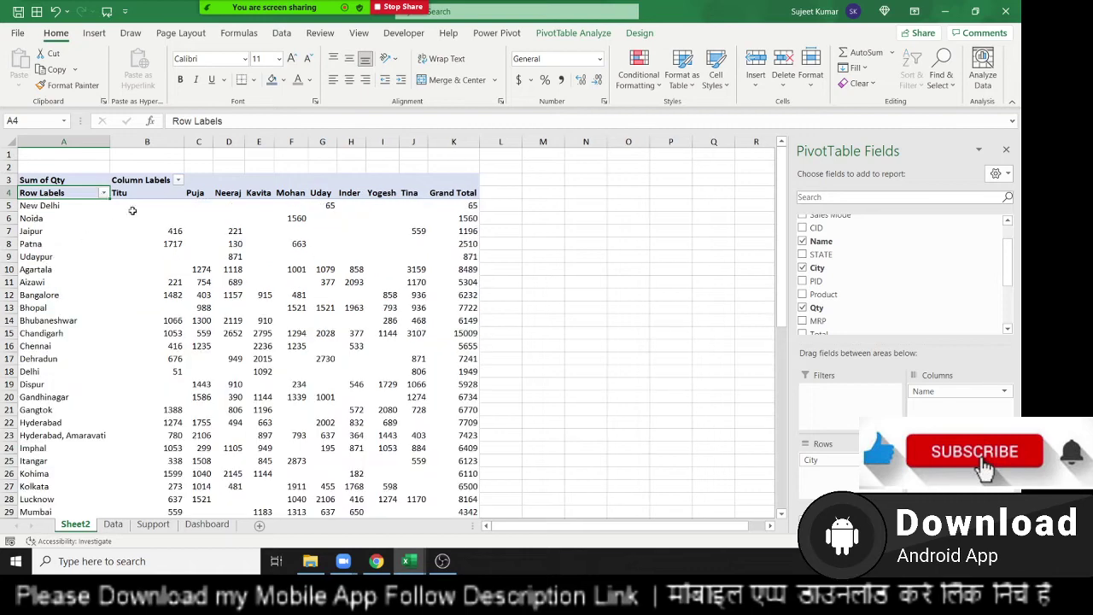
Step: Apply a Greater Than 1000 Sum of Qty value filter to the Name column labels
{"action": "left_click", "coordinate": [159, 194]}
{"action": "left_click", "coordinate": [178, 181]}
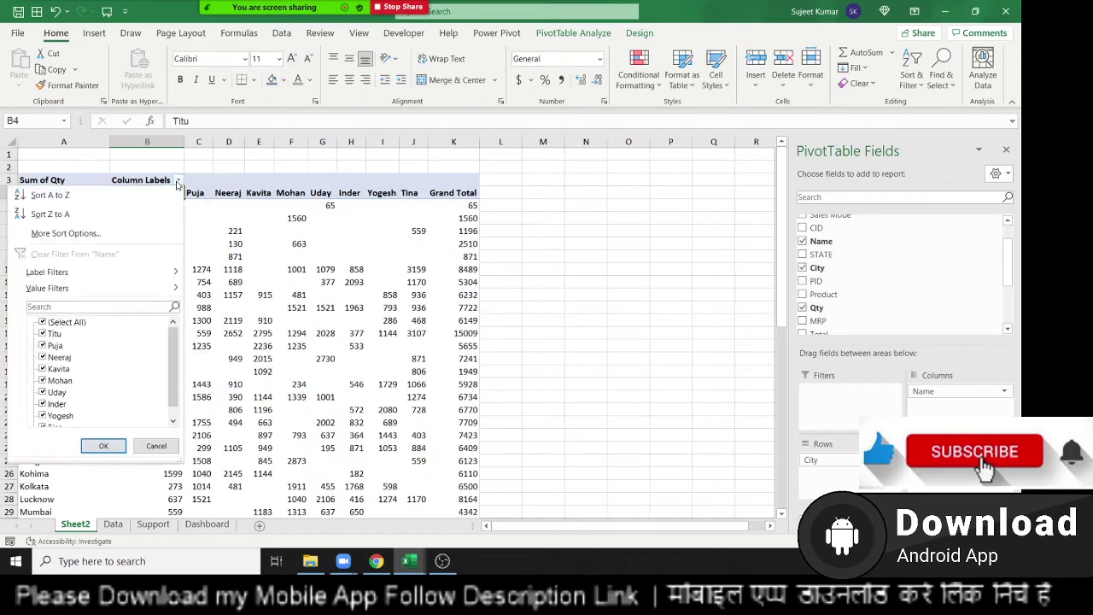
{"action": "mouse_move", "coordinate": [97, 285]}
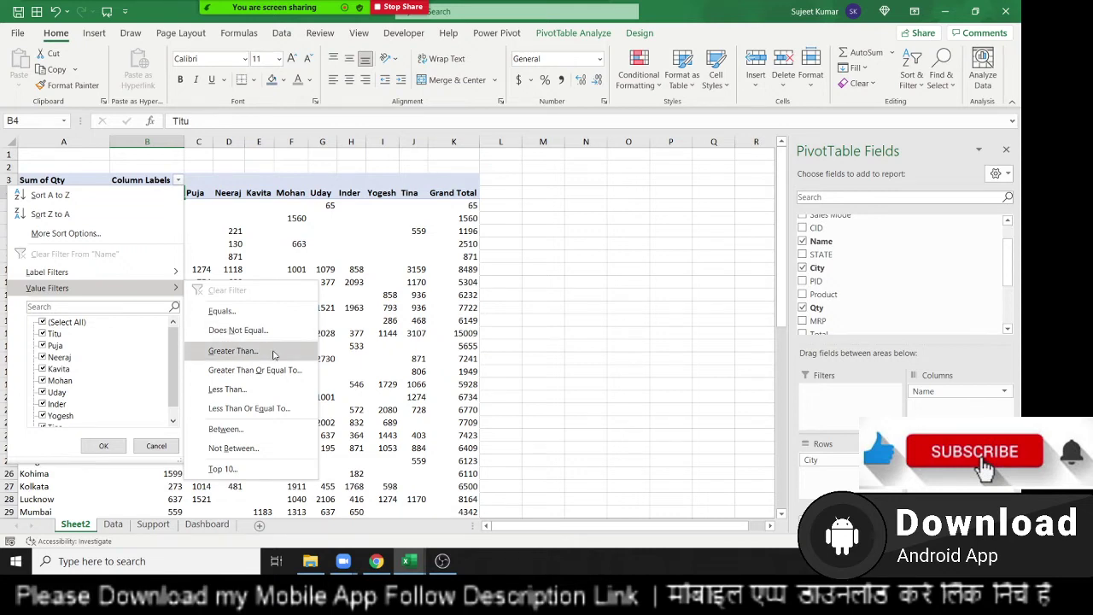
{"action": "left_click", "coordinate": [233, 351]}
{"action": "type", "text": "1000"}
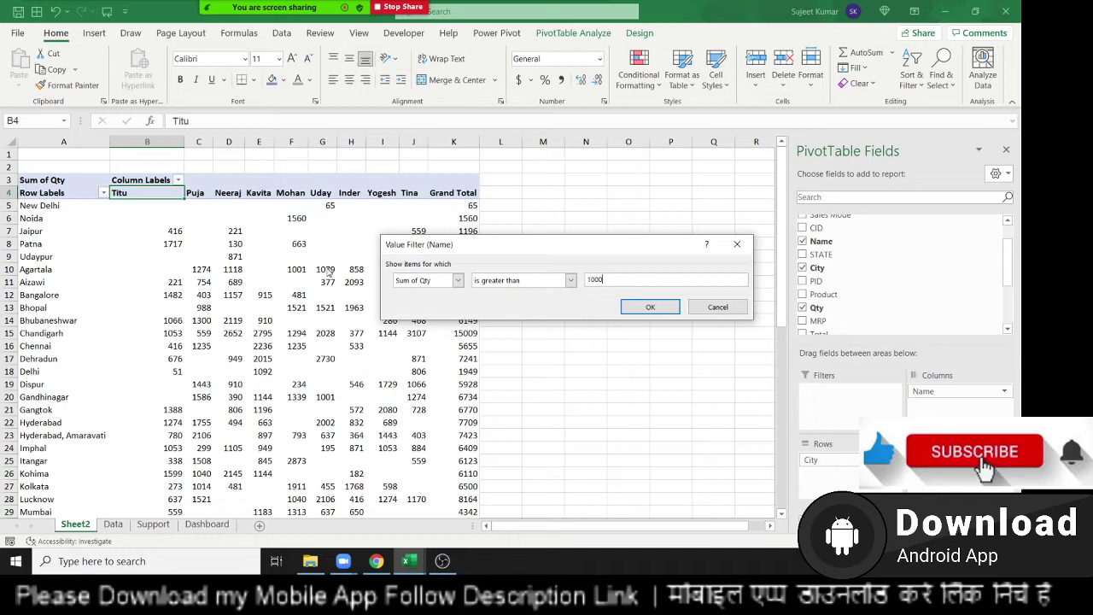
{"action": "key", "text": "Return"}
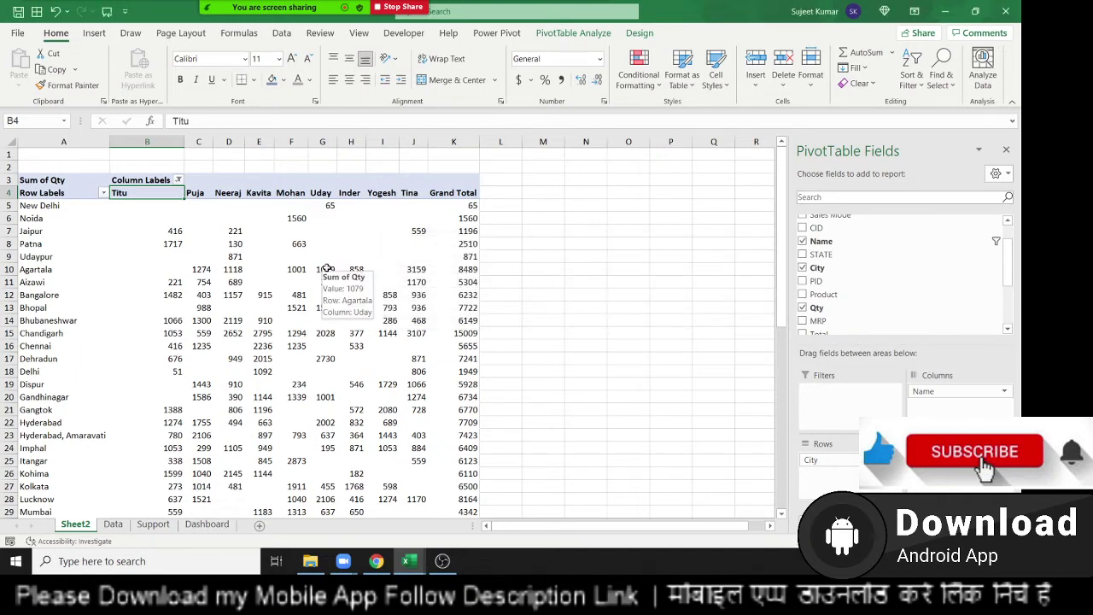
{"action": "scroll", "coordinate": [327, 268], "scroll_direction": "down", "scroll_amount": 2}
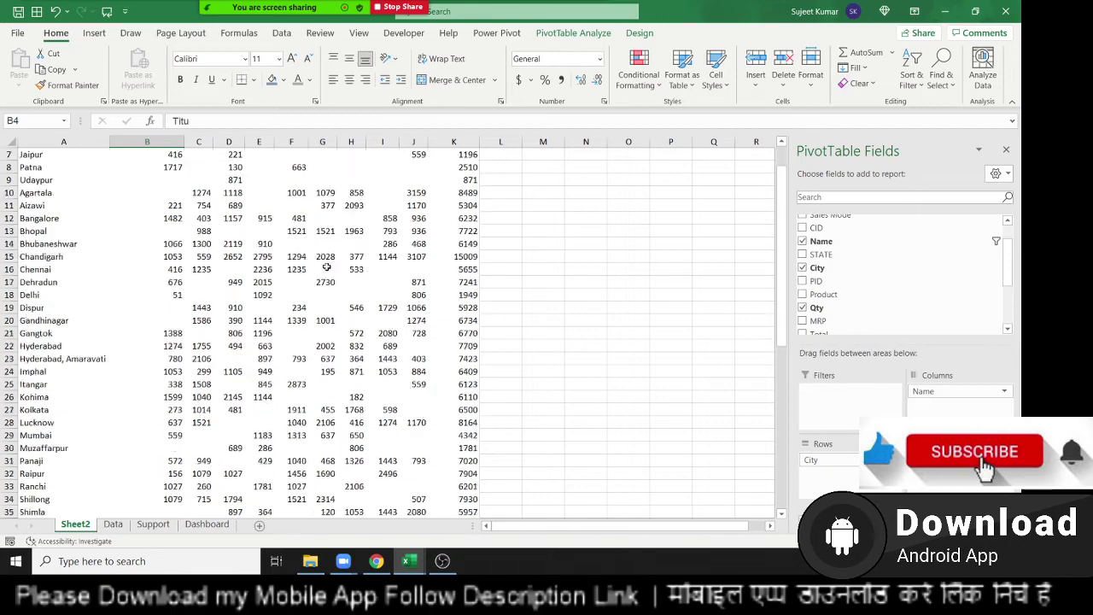
{"action": "scroll", "coordinate": [327, 268], "scroll_direction": "up", "scroll_amount": 1}
{"action": "scroll", "coordinate": [327, 268], "scroll_direction": "up", "scroll_amount": 1}
{"action": "scroll", "coordinate": [251, 242], "scroll_direction": "down", "scroll_amount": 3}
{"action": "scroll", "coordinate": [251, 242], "scroll_direction": "down", "scroll_amount": 3}
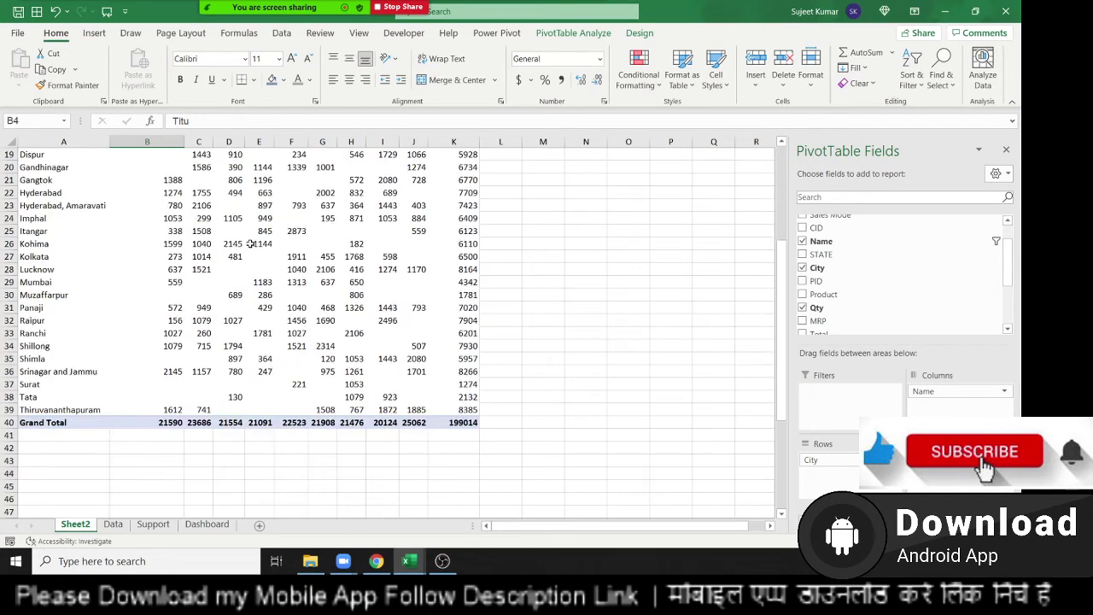
{"action": "scroll", "coordinate": [244, 246], "scroll_direction": "up", "scroll_amount": 6}
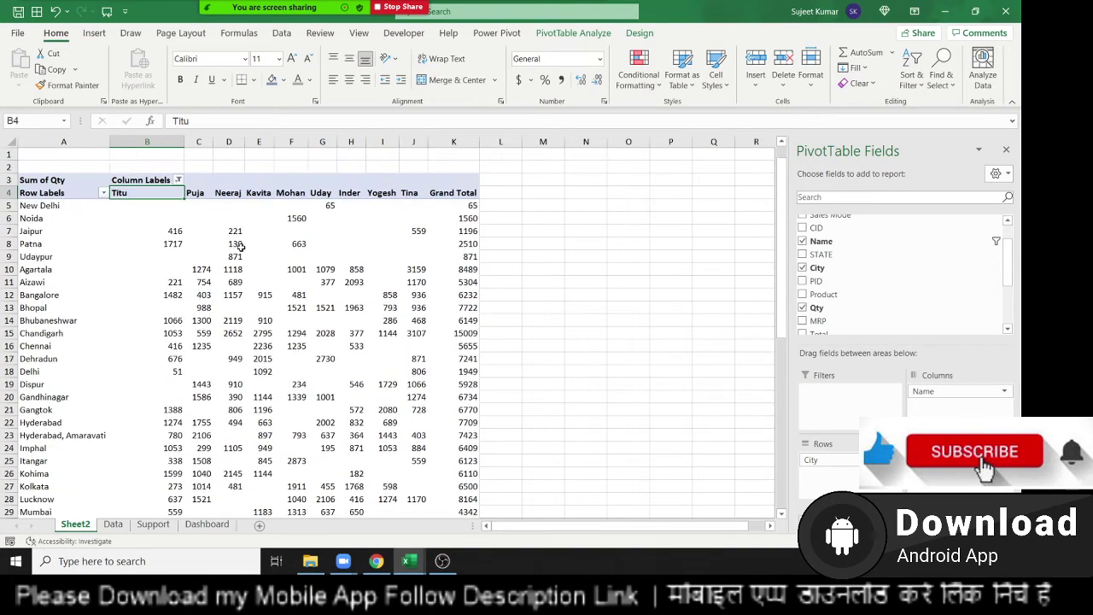
{"action": "left_click", "coordinate": [178, 181]}
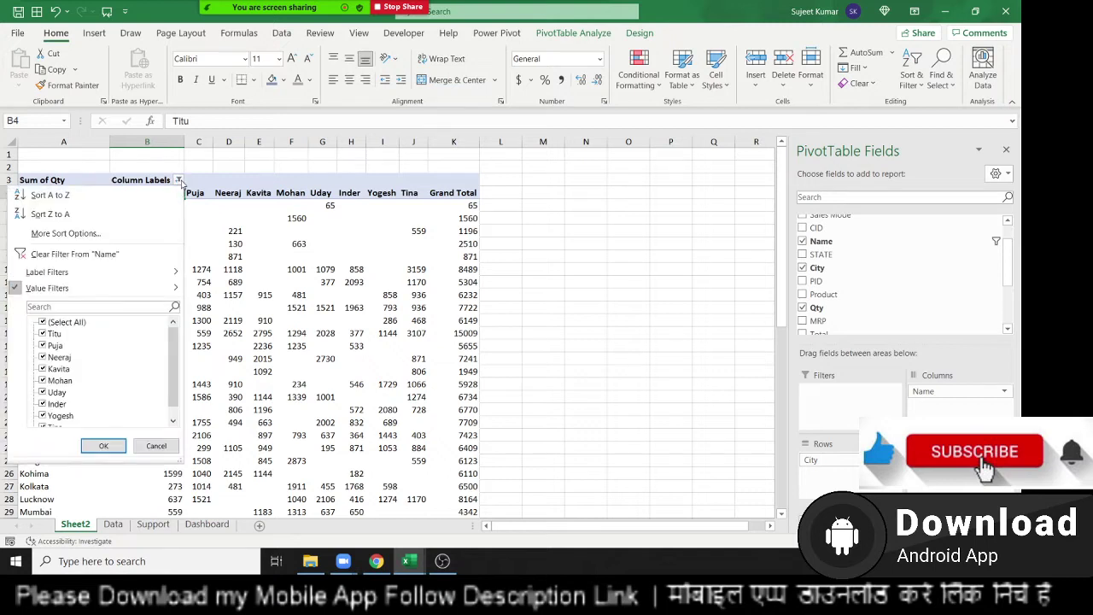
Step: Clear the name value filter and add Site as a report filter
{"action": "left_click", "coordinate": [106, 259]}
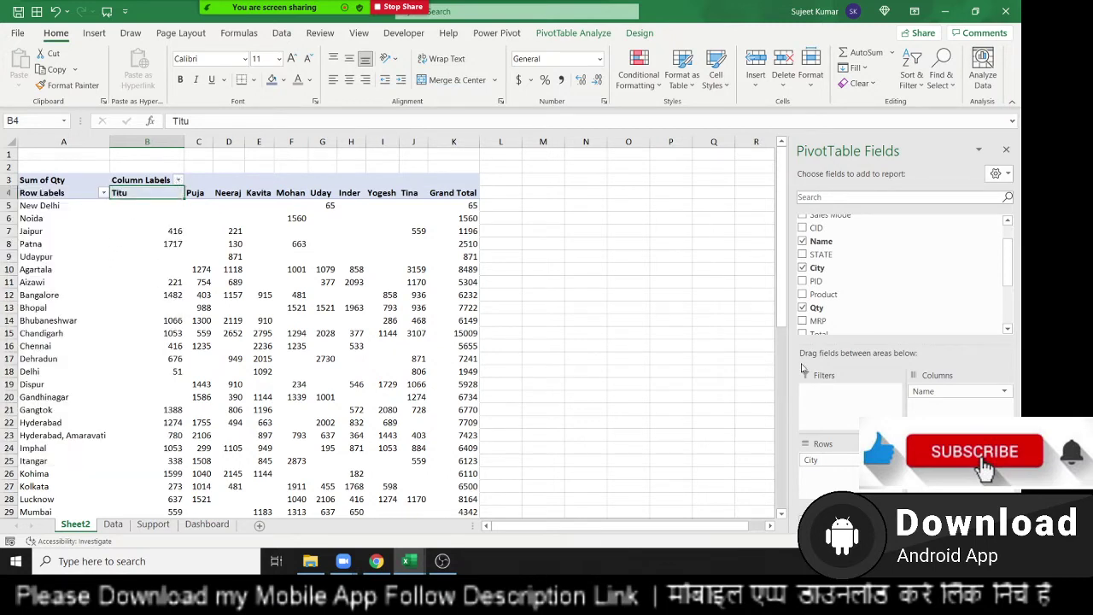
{"action": "scroll", "coordinate": [842, 326], "scroll_direction": "down", "scroll_amount": 2}
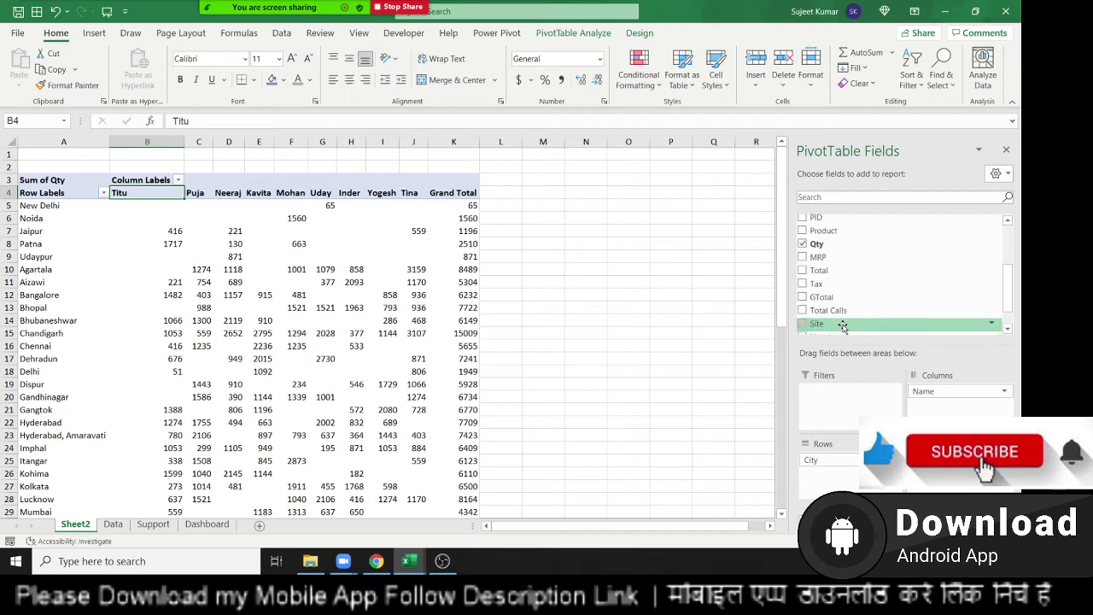
{"action": "left_click_drag", "start_coordinate": [843, 327], "coordinate": [838, 402]}
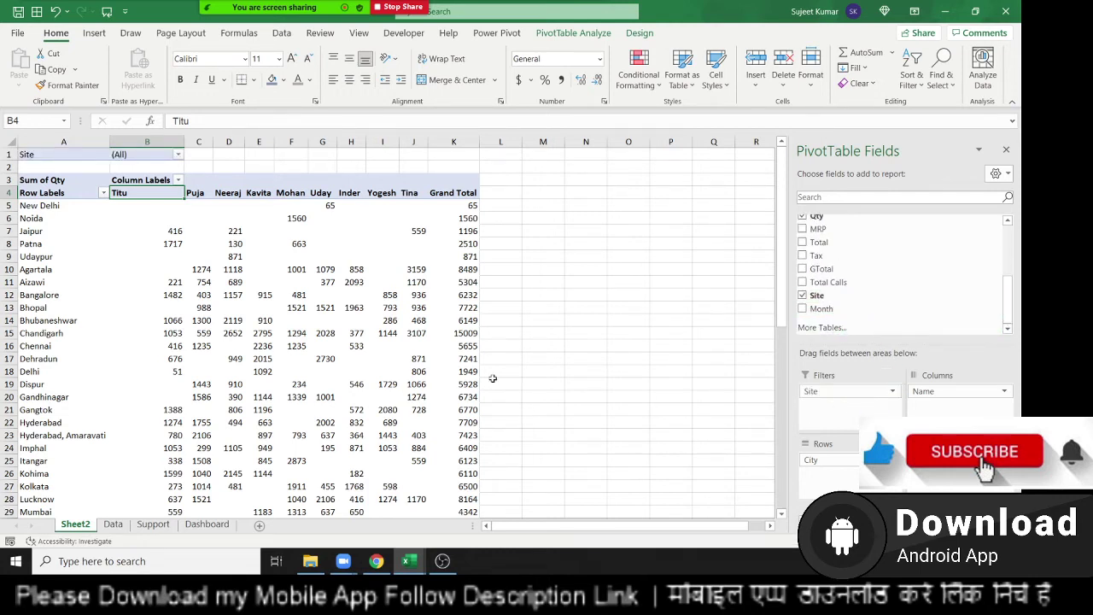
Step: Filter the pivot to the IPTINDIA site
{"action": "left_click", "coordinate": [177, 154]}
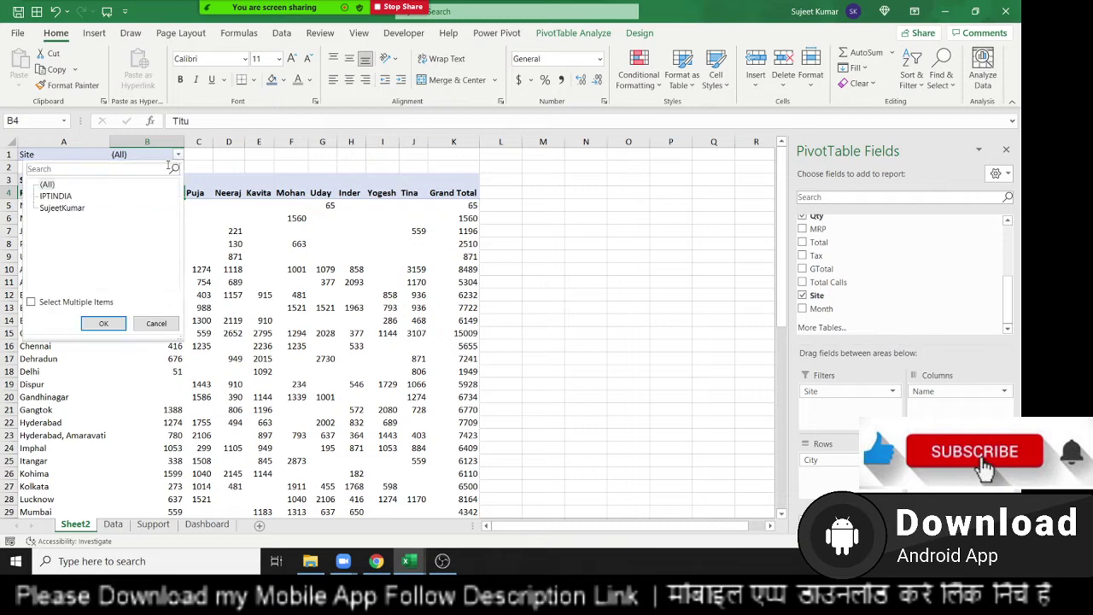
{"action": "left_click", "coordinate": [75, 198]}
{"action": "left_click", "coordinate": [116, 323]}
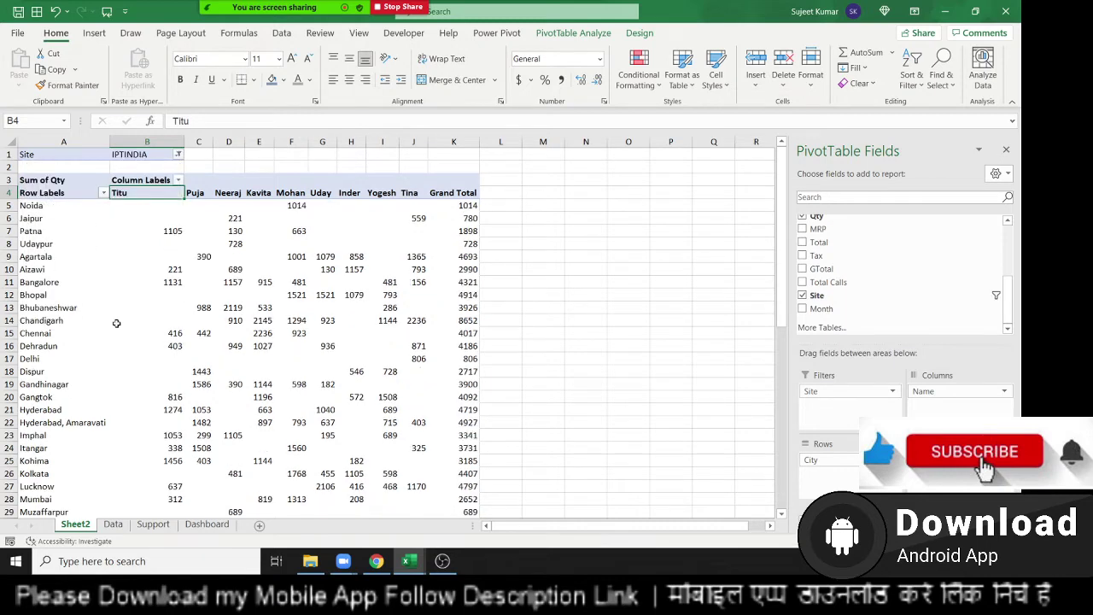
{"action": "left_click_drag", "start_coordinate": [82, 239], "coordinate": [391, 422]}
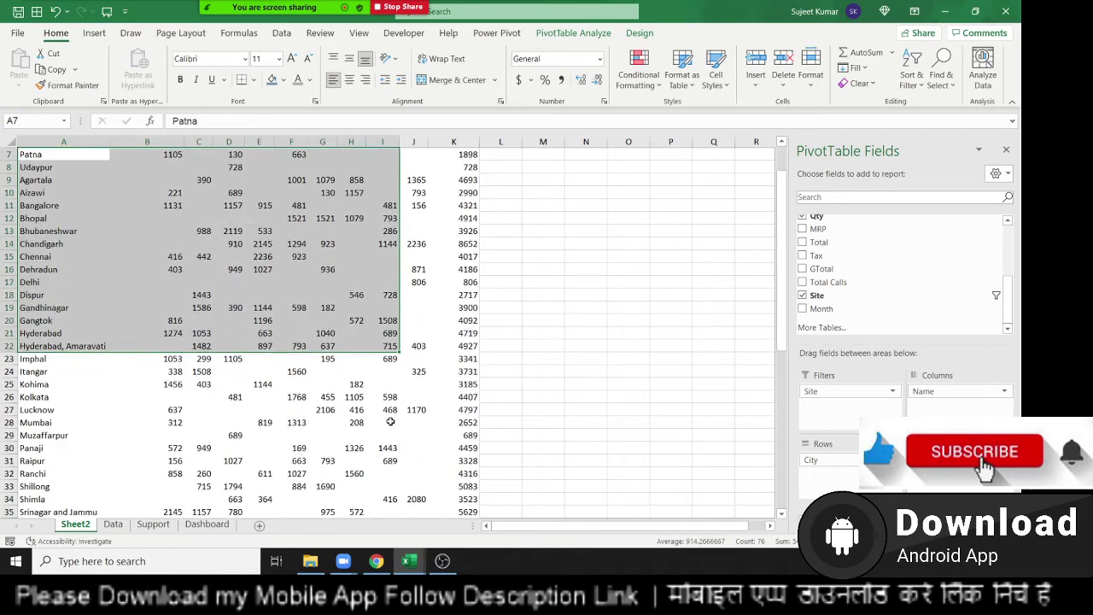
{"action": "scroll", "coordinate": [391, 422], "scroll_direction": "up", "scroll_amount": 6}
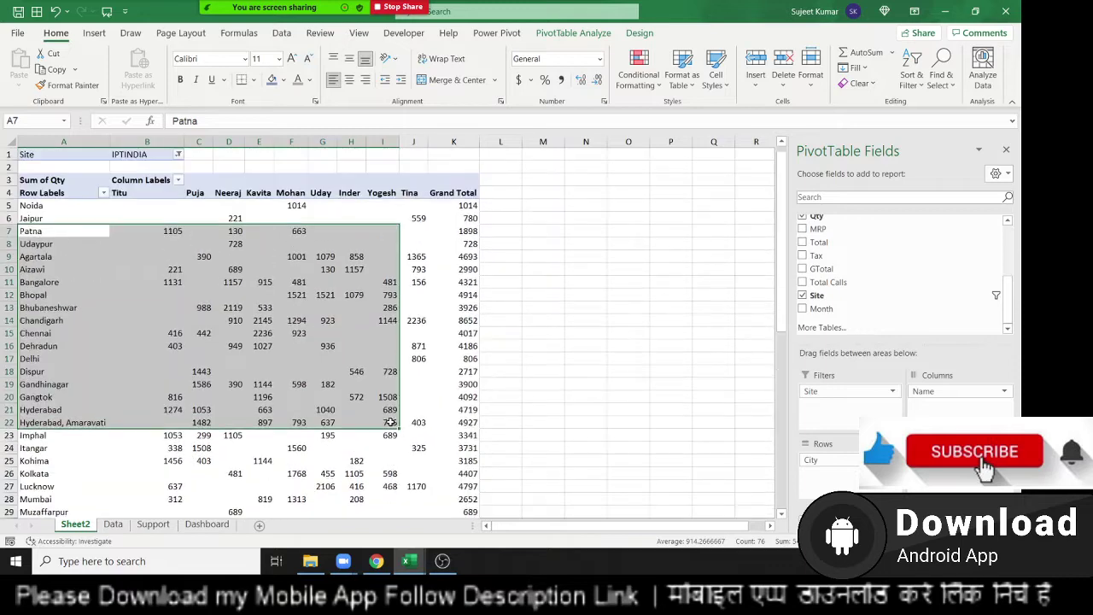
Step: Switch the Site filter to the other site, cutting Noida to 546 and Jaipur to 416
{"action": "left_click", "coordinate": [176, 153]}
{"action": "left_click", "coordinate": [58, 209]}
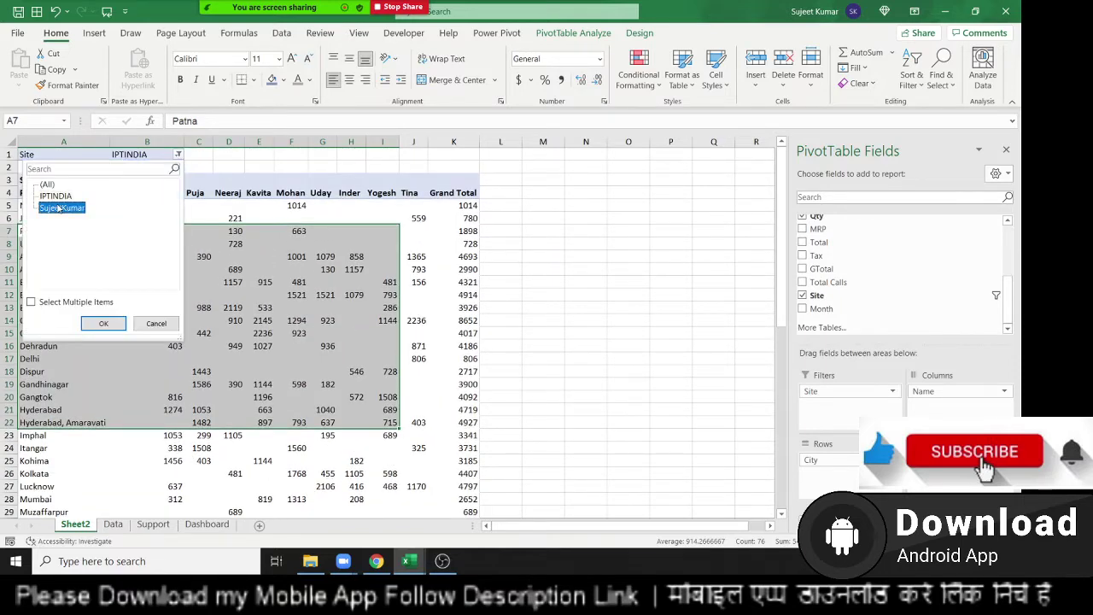
{"action": "left_click", "coordinate": [104, 323]}
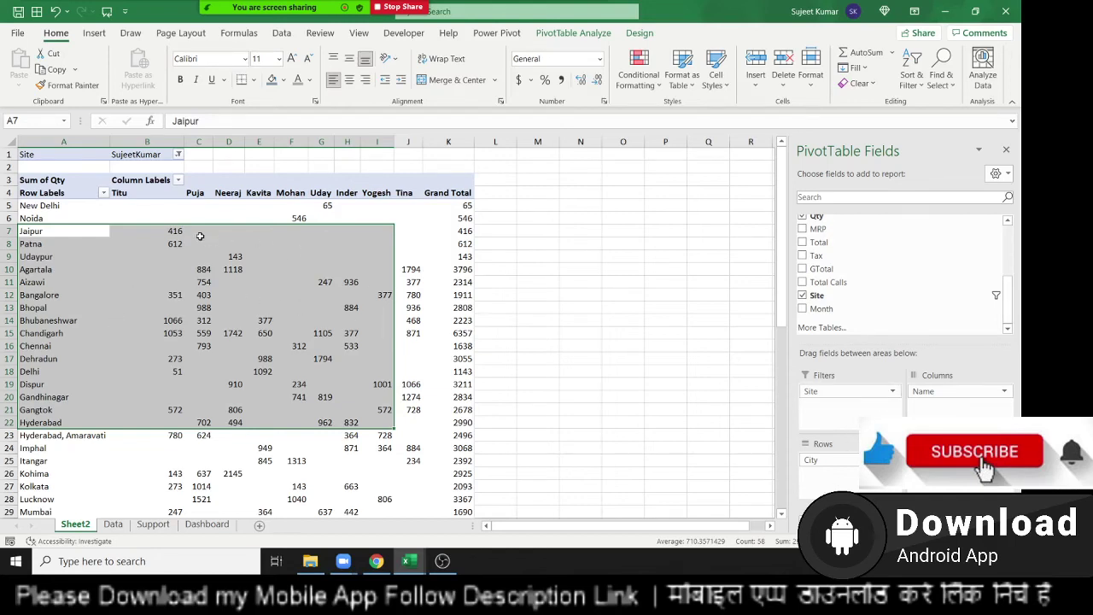
{"action": "left_click_drag", "start_coordinate": [166, 214], "coordinate": [372, 405]}
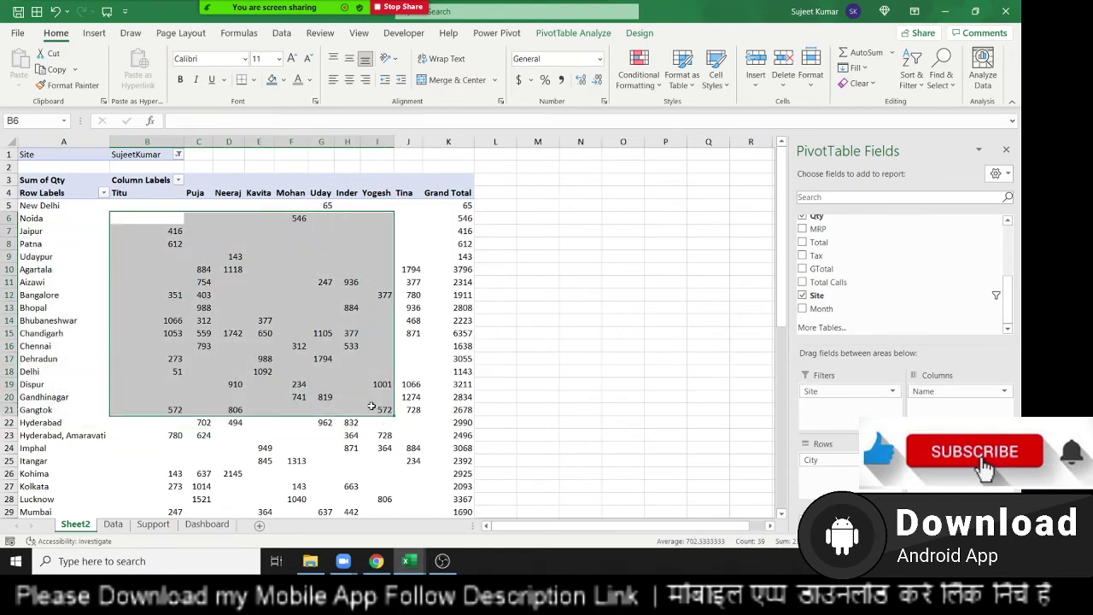
{"action": "left_click", "coordinate": [888, 392]}
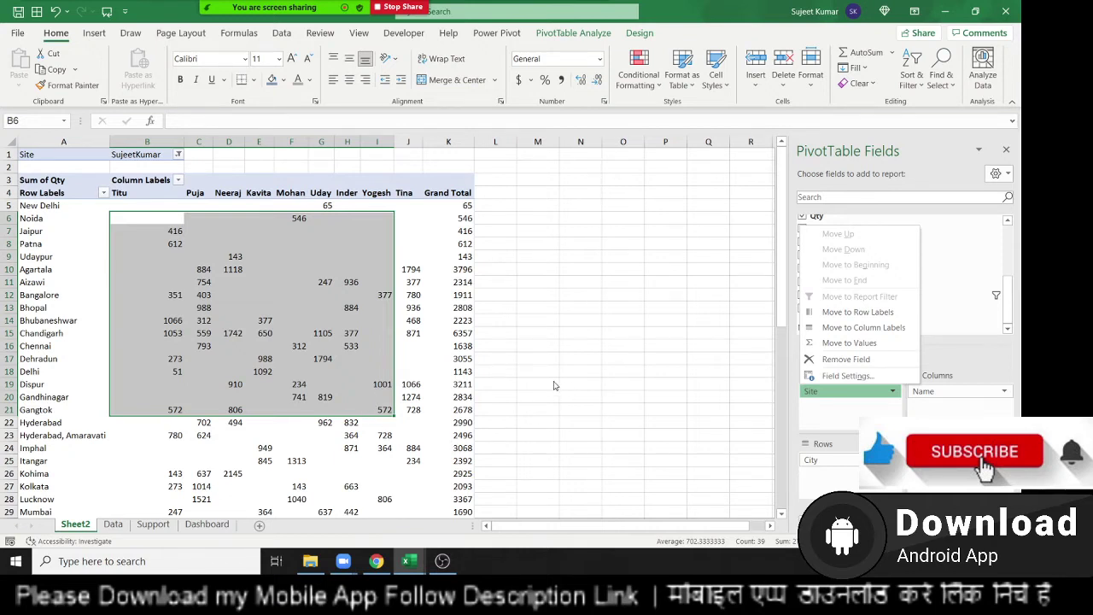
Step: Remove the Site filter, City rows and Name columns from the pivot
{"action": "left_click", "coordinate": [379, 384]}
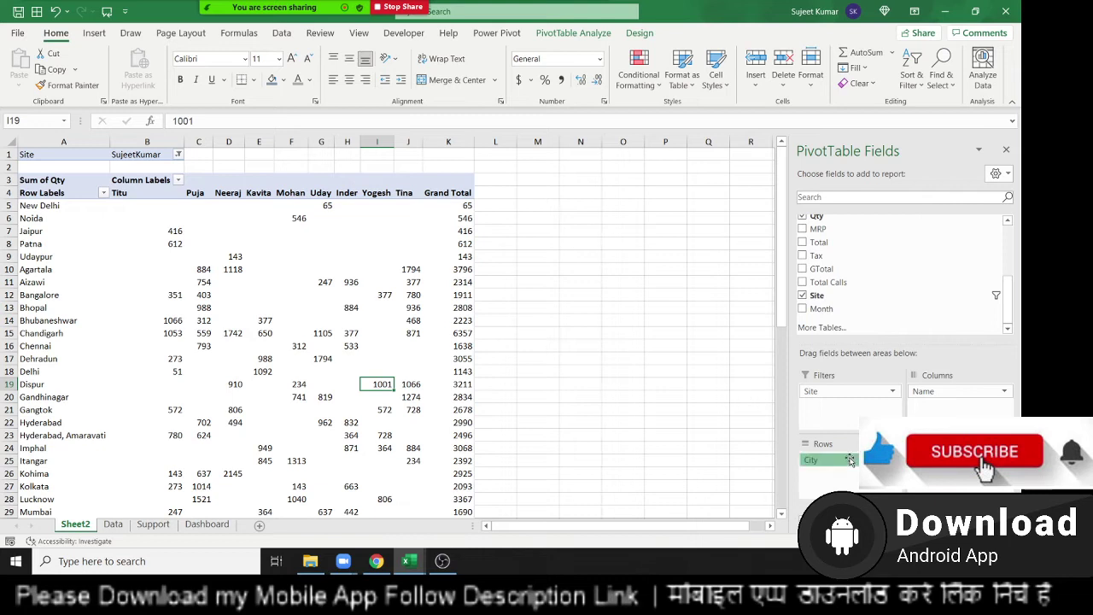
{"action": "left_click_drag", "start_coordinate": [849, 462], "coordinate": [563, 350]}
{"action": "left_click_drag", "start_coordinate": [817, 391], "coordinate": [902, 317]}
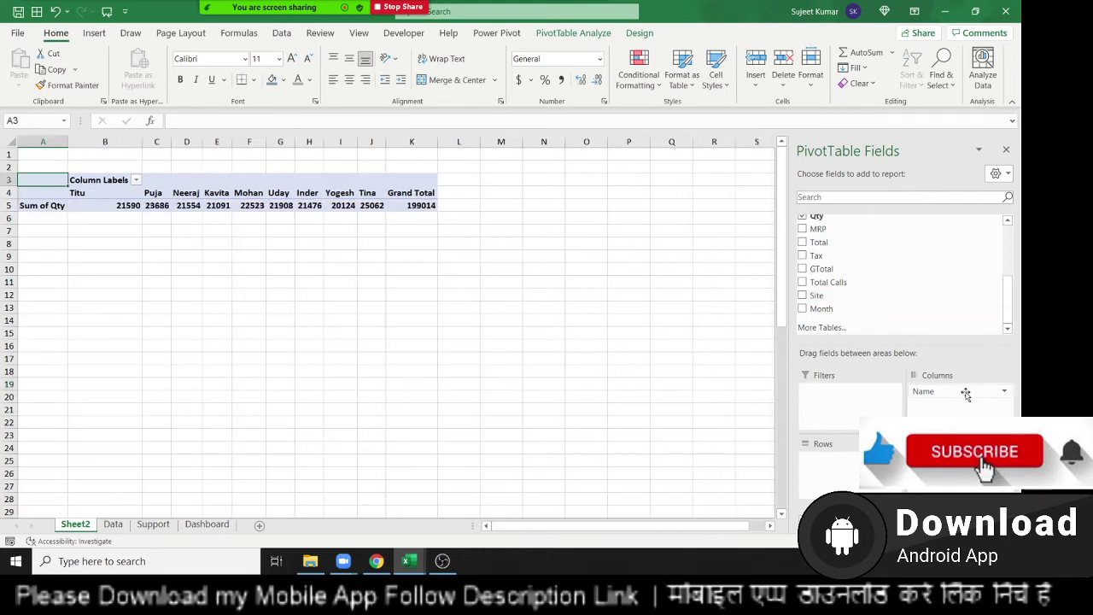
{"action": "left_click_drag", "start_coordinate": [965, 393], "coordinate": [937, 299]}
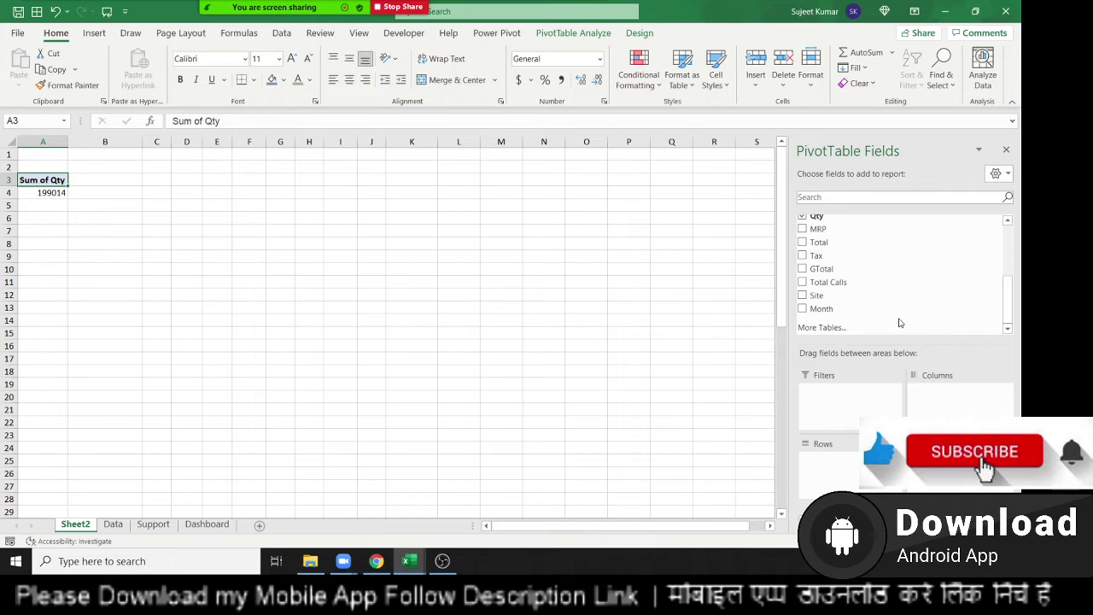
Step: Put Name in Rows, listing Sum of Qty from Titu 21590 to Tina 25062
{"action": "scroll", "coordinate": [899, 314], "scroll_direction": "up", "scroll_amount": 2}
{"action": "scroll", "coordinate": [899, 314], "scroll_direction": "up", "scroll_amount": 1}
{"action": "scroll", "coordinate": [898, 314], "scroll_direction": "down", "scroll_amount": 3}
{"action": "scroll", "coordinate": [873, 330], "scroll_direction": "up", "scroll_amount": 2}
{"action": "scroll", "coordinate": [873, 329], "scroll_direction": "up", "scroll_amount": 1}
{"action": "scroll", "coordinate": [862, 307], "scroll_direction": "up", "scroll_amount": 1}
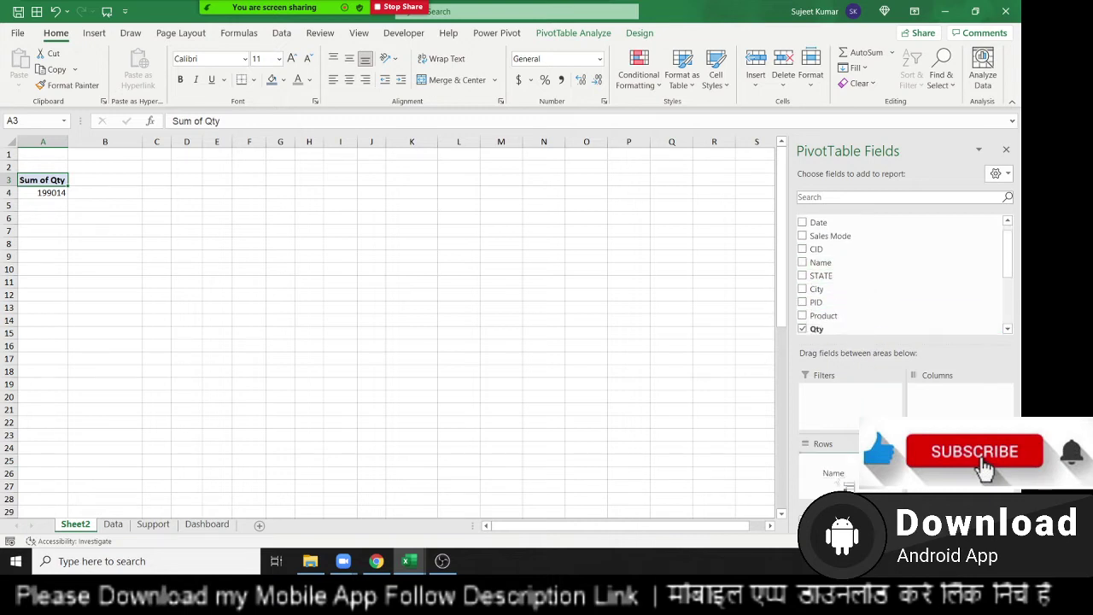
{"action": "left_click_drag", "start_coordinate": [851, 273], "coordinate": [834, 476]}
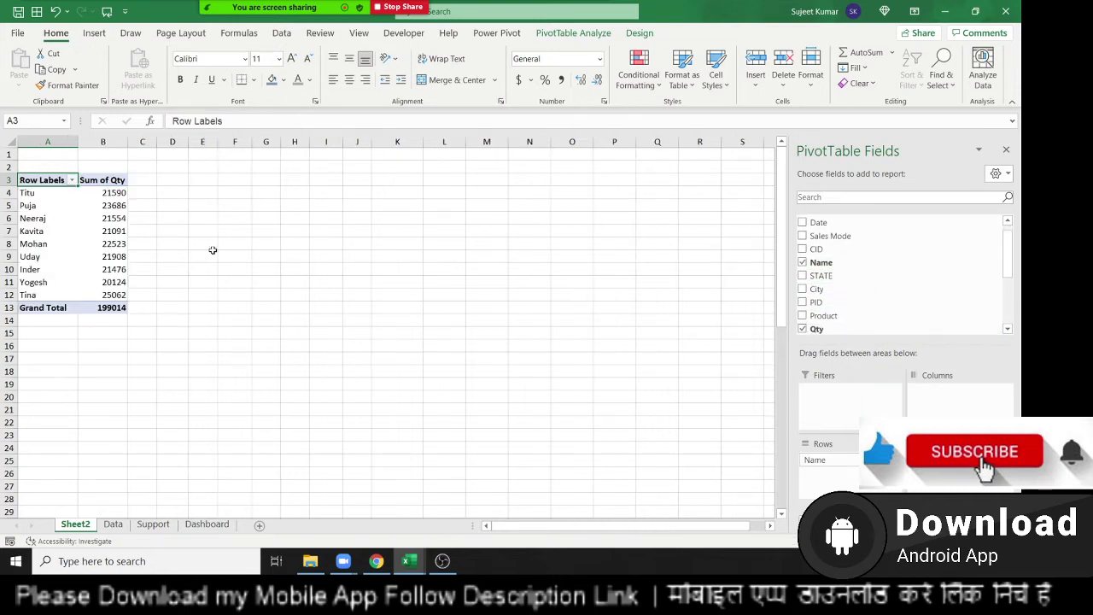
Step: Group Titu, Mohan and Yogesh together and rename the group to In-House
{"action": "left_click", "coordinate": [40, 195]}
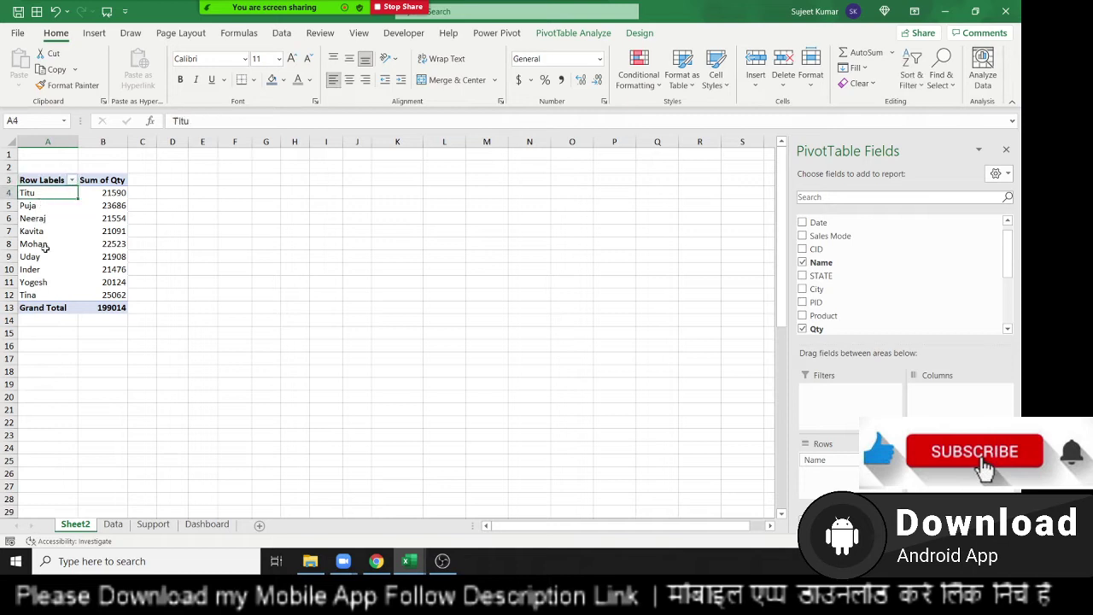
{"action": "left_click", "coordinate": [45, 246]}
{"action": "left_click", "coordinate": [41, 282], "text": "ctrl"}
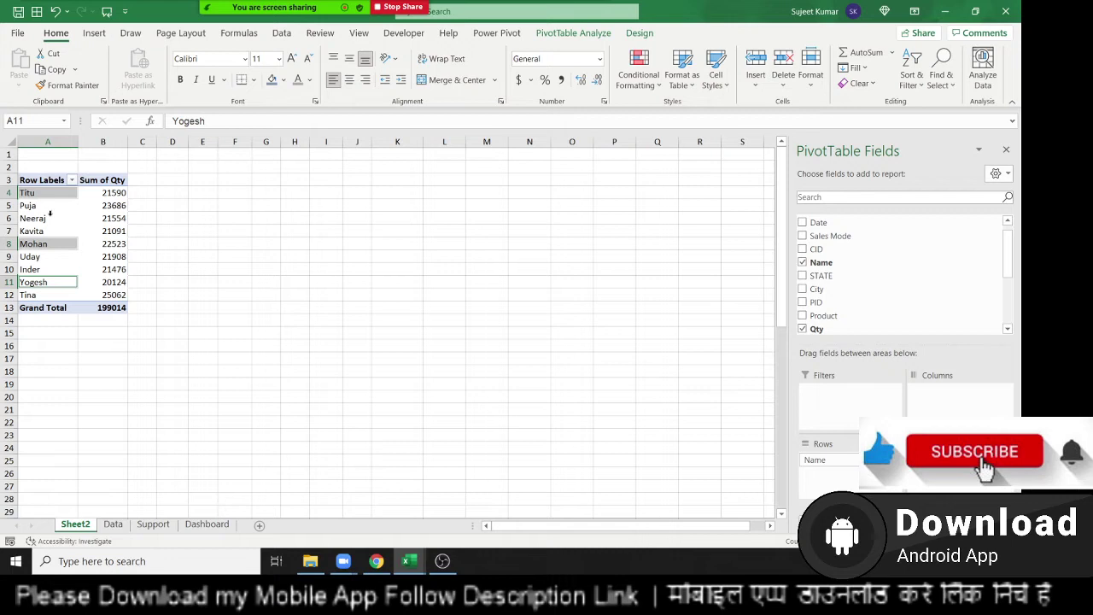
{"action": "right_click", "coordinate": [49, 195]}
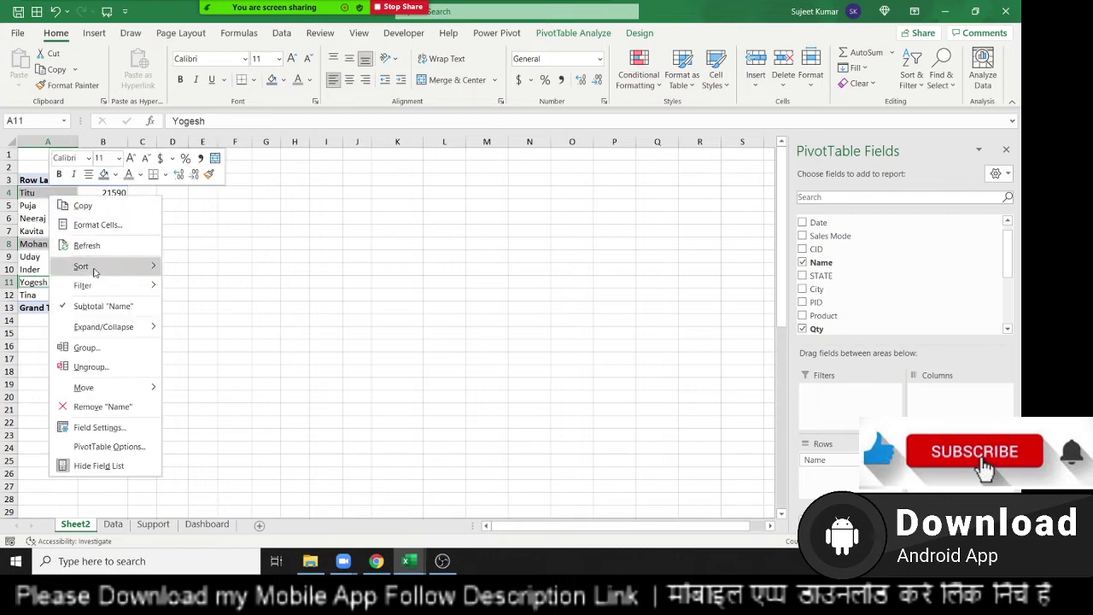
{"action": "left_click", "coordinate": [85, 348]}
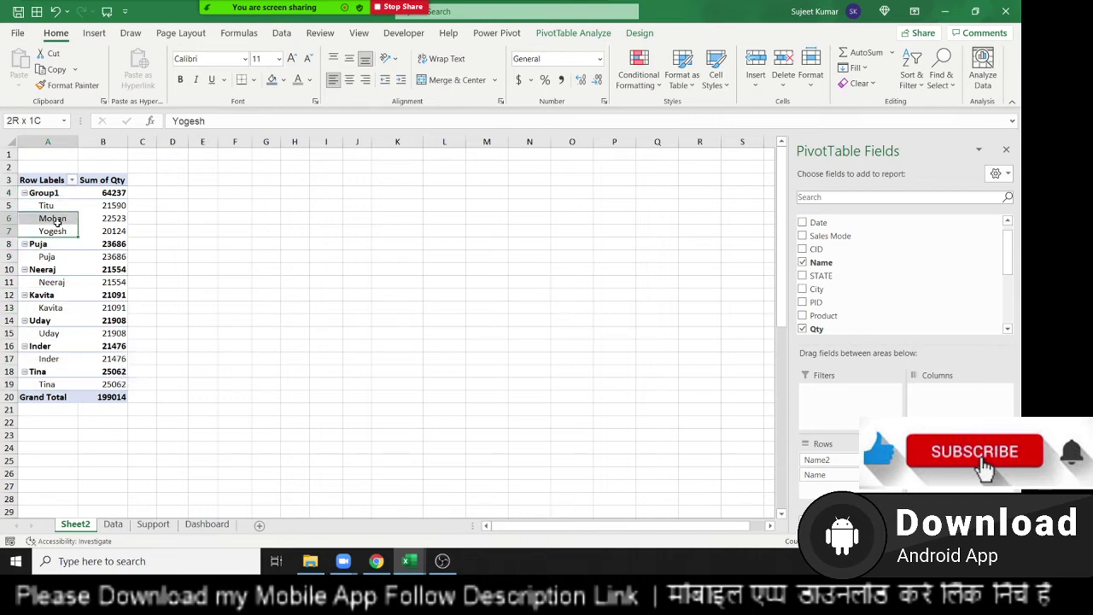
{"action": "left_click", "coordinate": [50, 192]}
{"action": "type", "text": "Inder"}
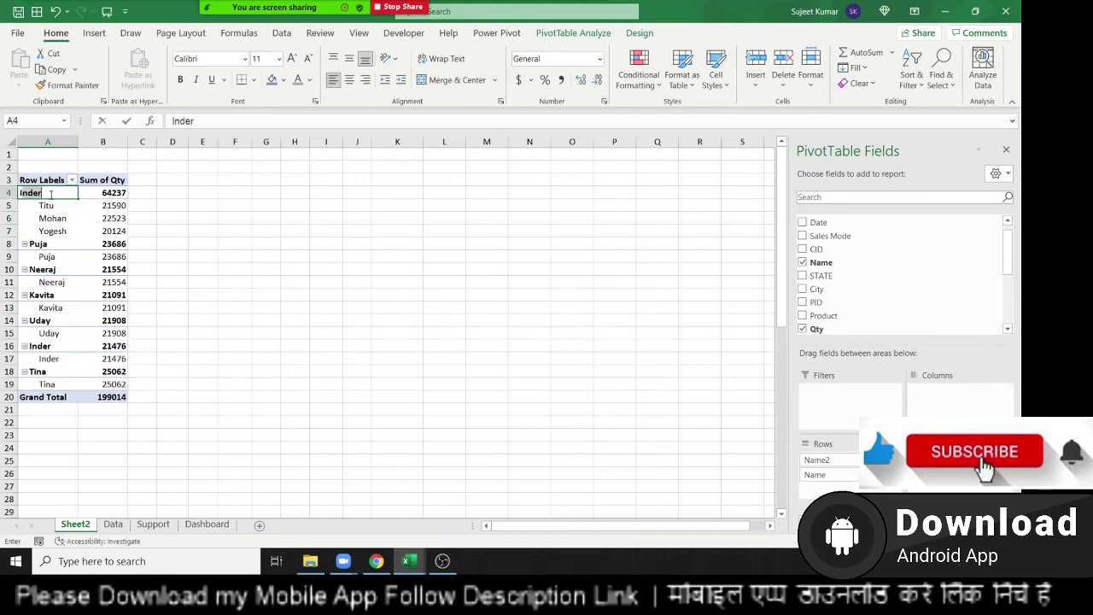
{"action": "type", "text": "-"}
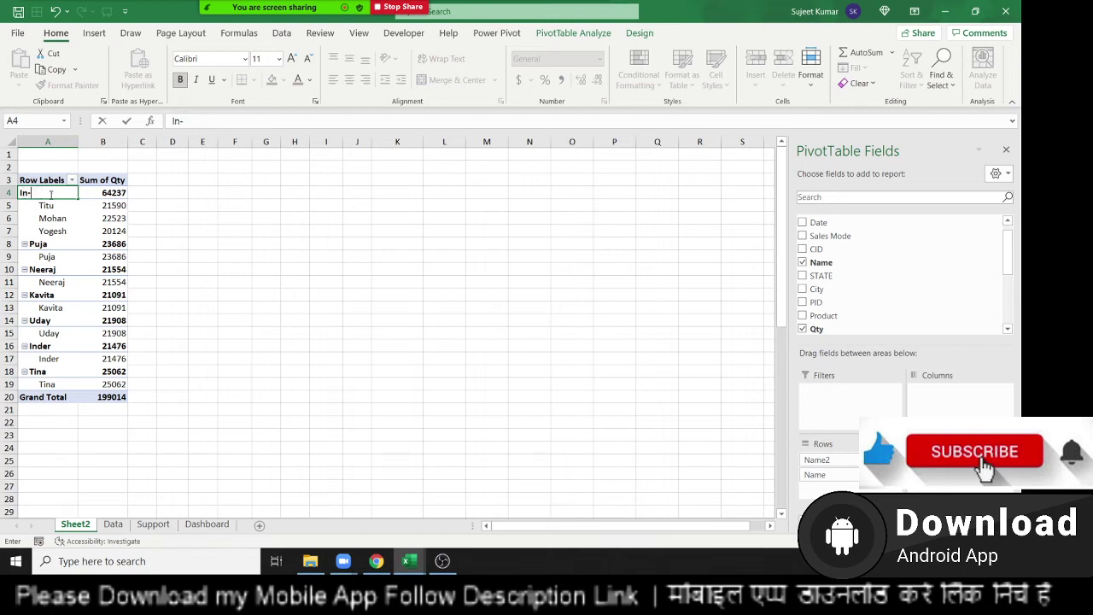
{"action": "type", "text": "House"}
{"action": "key", "text": "Return"}
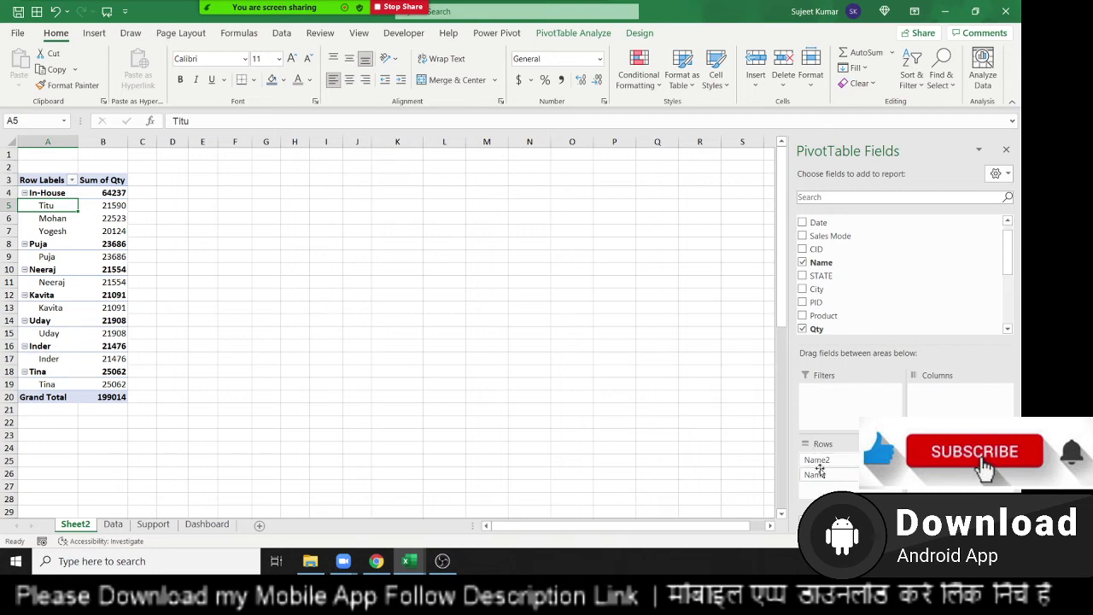
Step: Remove the original Name field from Rows and review the In-House and remaining labels
{"action": "left_click_drag", "start_coordinate": [822, 478], "coordinate": [837, 329]}
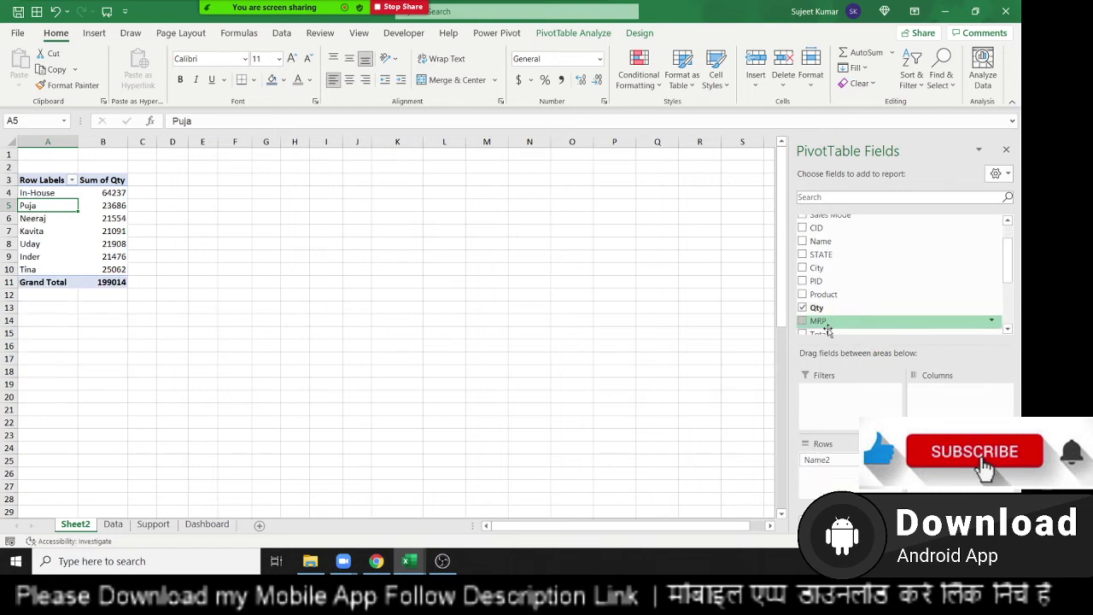
{"action": "left_click", "coordinate": [72, 188]}
{"action": "left_click", "coordinate": [74, 218]}
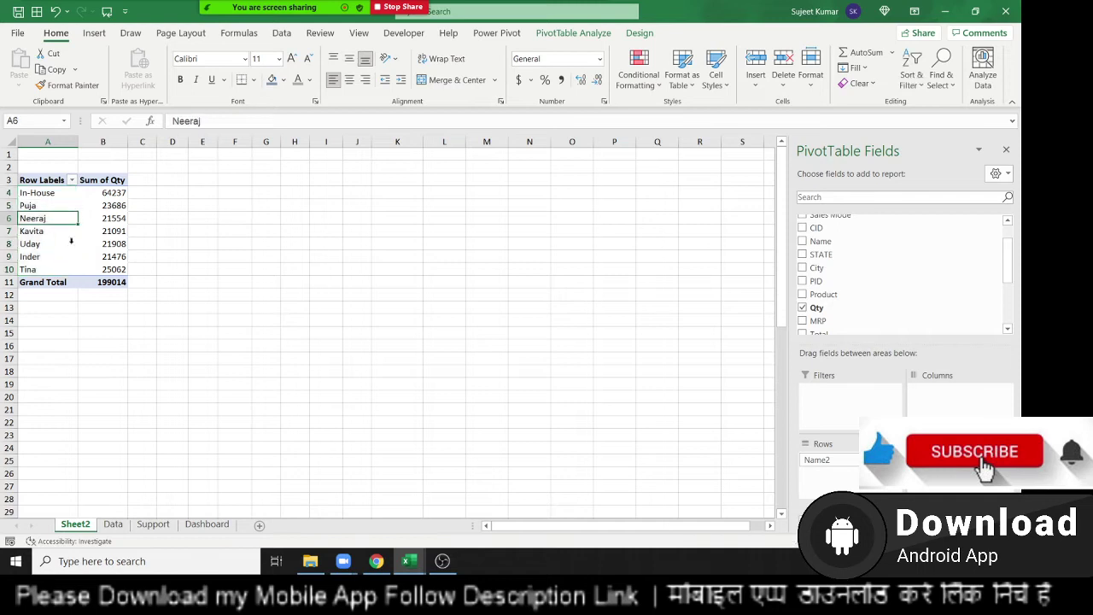
{"action": "left_click", "coordinate": [65, 263]}
{"action": "left_click", "coordinate": [53, 232], "text": "ctrl"}
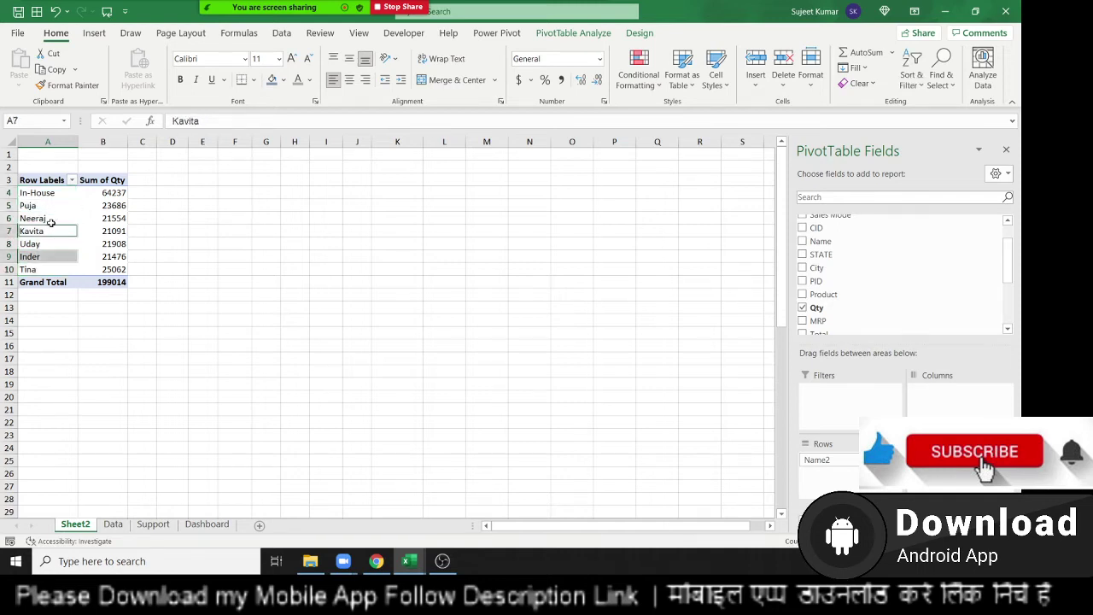
{"action": "left_click", "coordinate": [50, 209]}
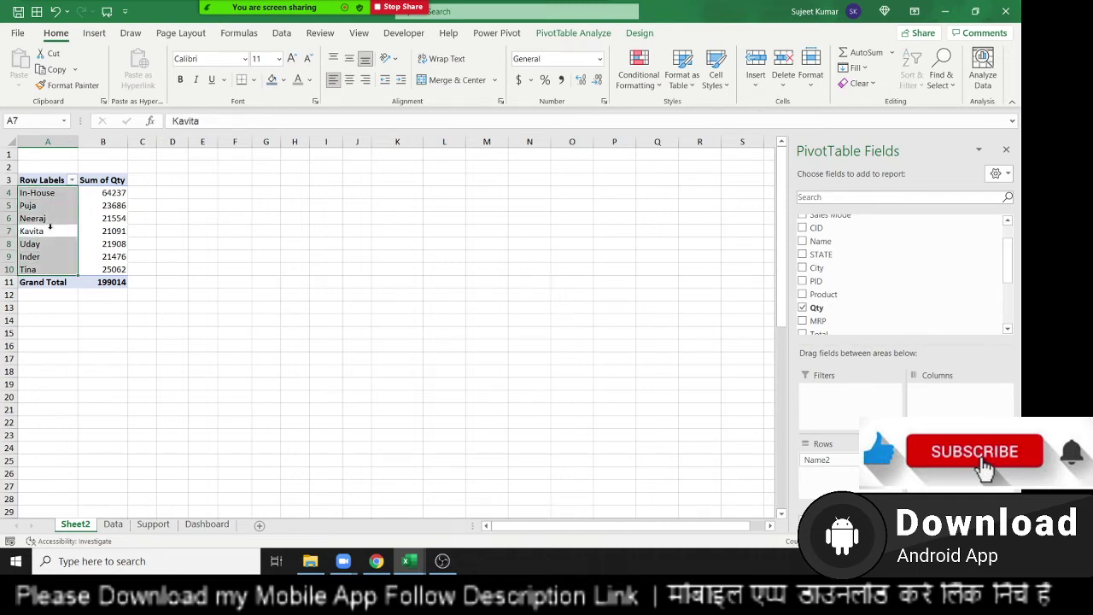
{"action": "left_click", "coordinate": [45, 256]}
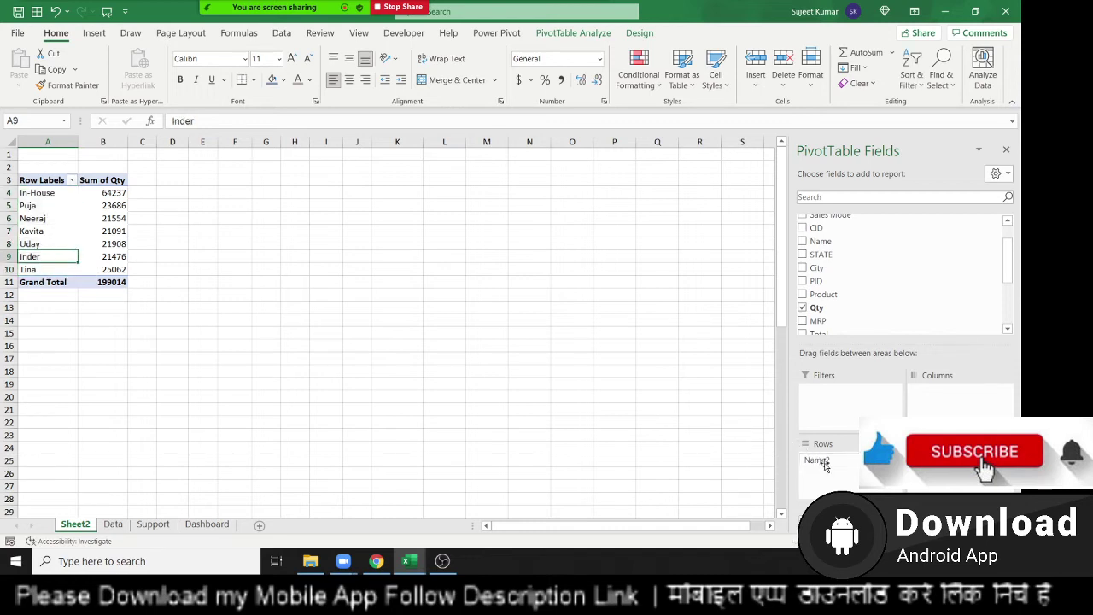
{"action": "scroll", "coordinate": [845, 320], "scroll_direction": "down", "scroll_amount": 1}
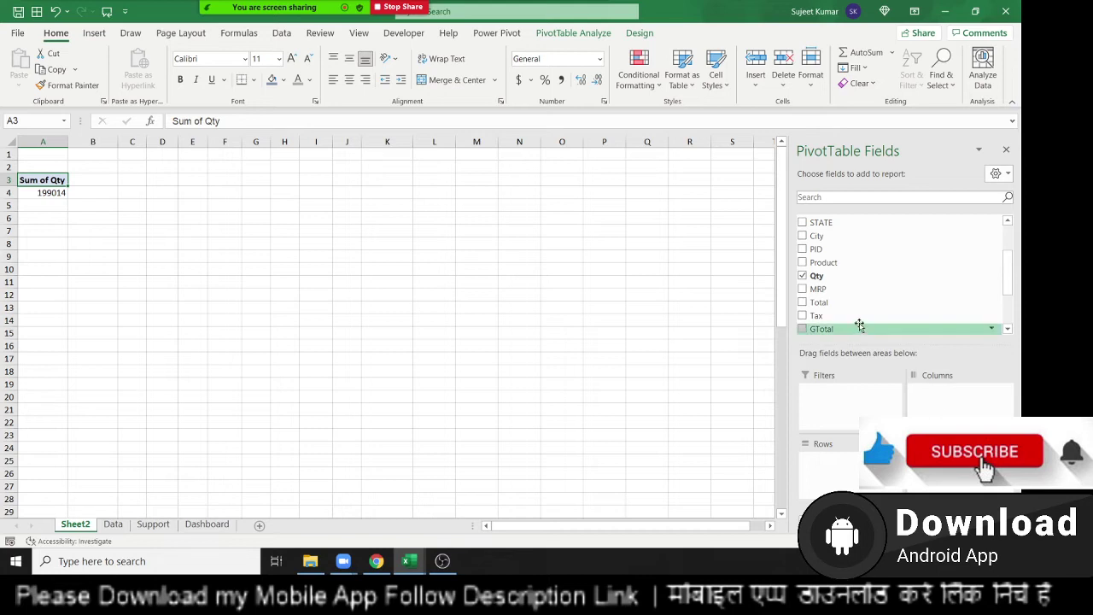
{"action": "scroll", "coordinate": [854, 309], "scroll_direction": "up", "scroll_amount": 2}
{"action": "scroll", "coordinate": [852, 297], "scroll_direction": "down", "scroll_amount": 1}
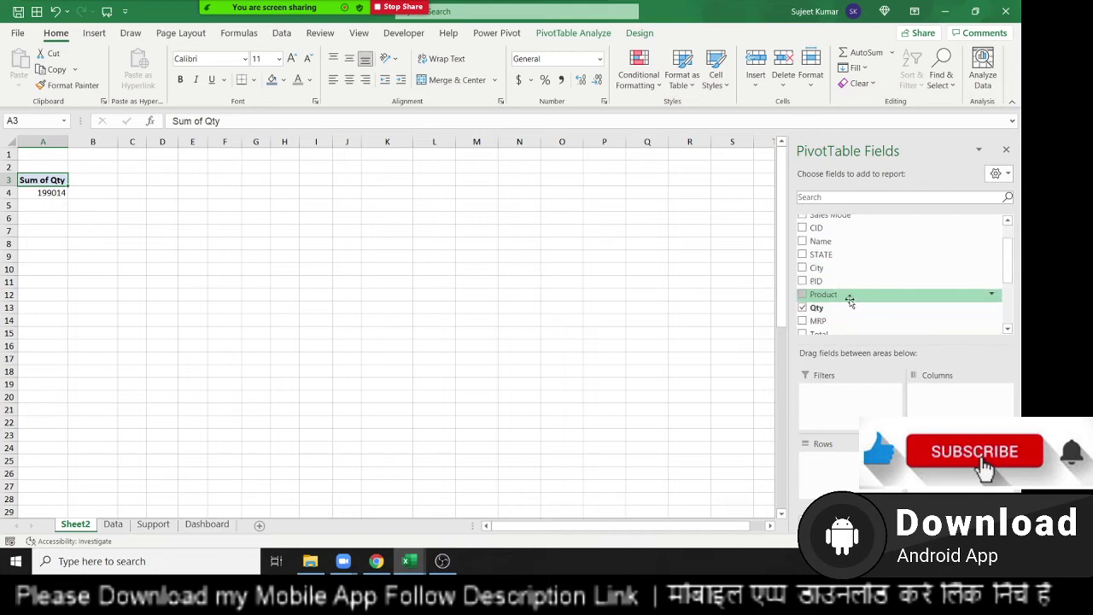
{"action": "scroll", "coordinate": [850, 301], "scroll_direction": "down", "scroll_amount": 1}
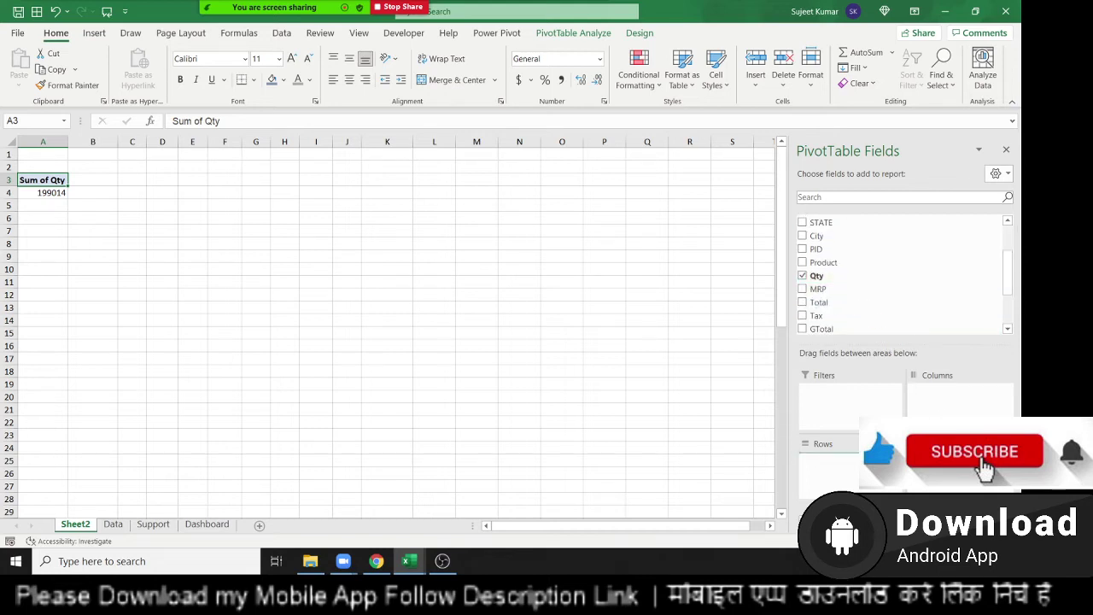
{"action": "left_click_drag", "start_coordinate": [842, 276], "coordinate": [841, 459]}
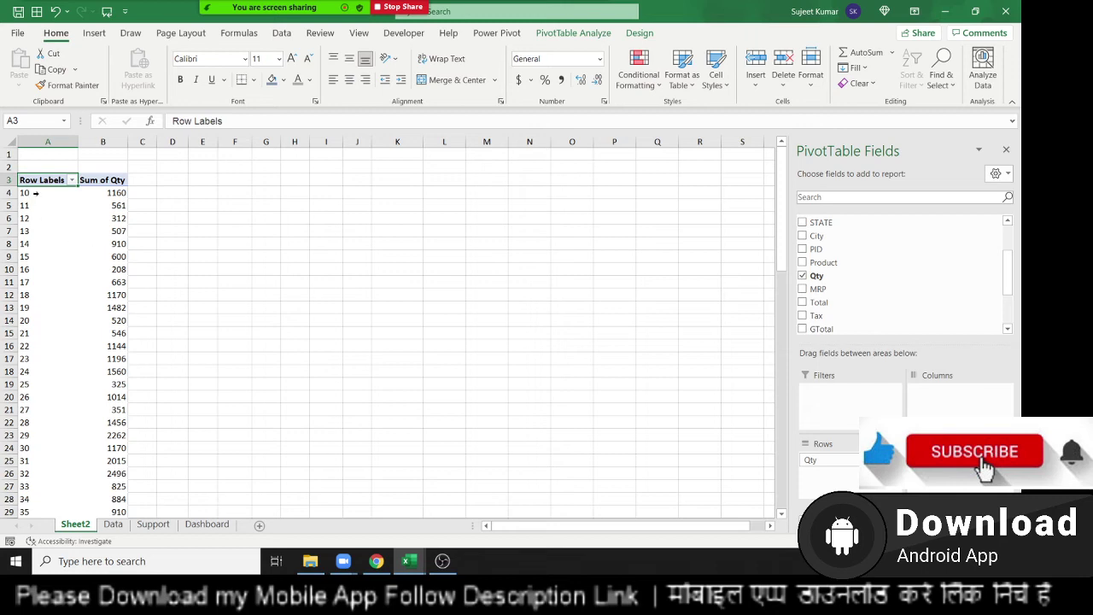
{"action": "left_click", "coordinate": [103, 193]}
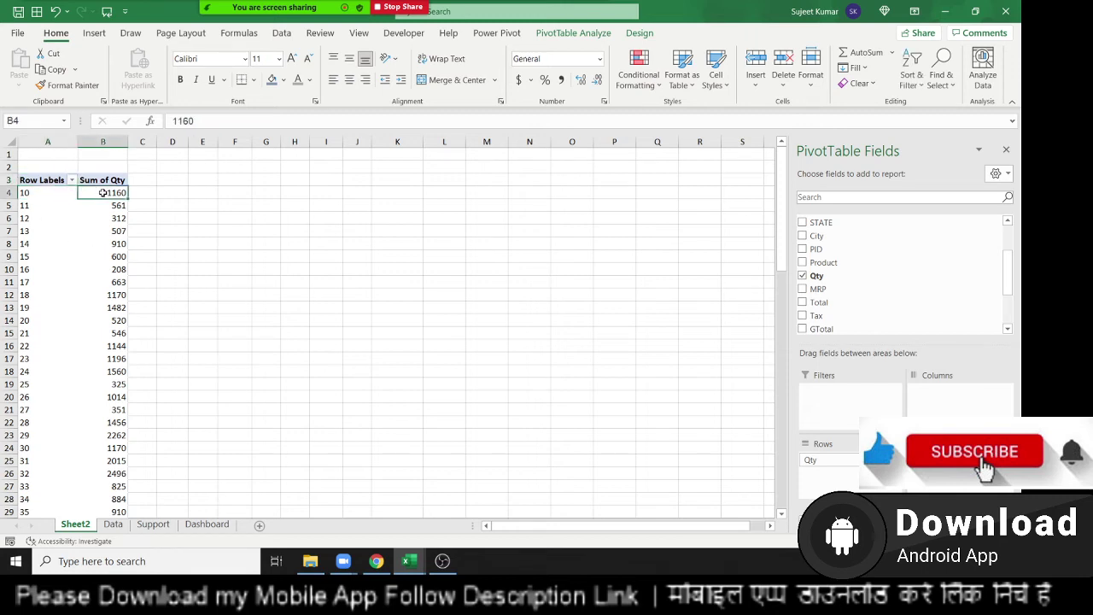
{"action": "left_click", "coordinate": [28, 206]}
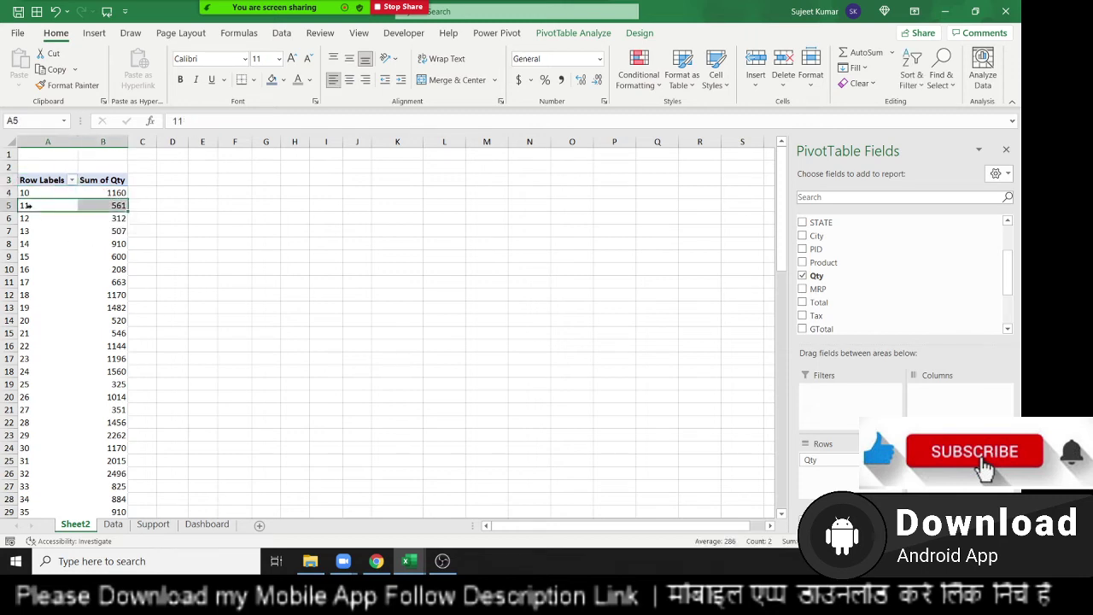
{"action": "left_click", "coordinate": [108, 206]}
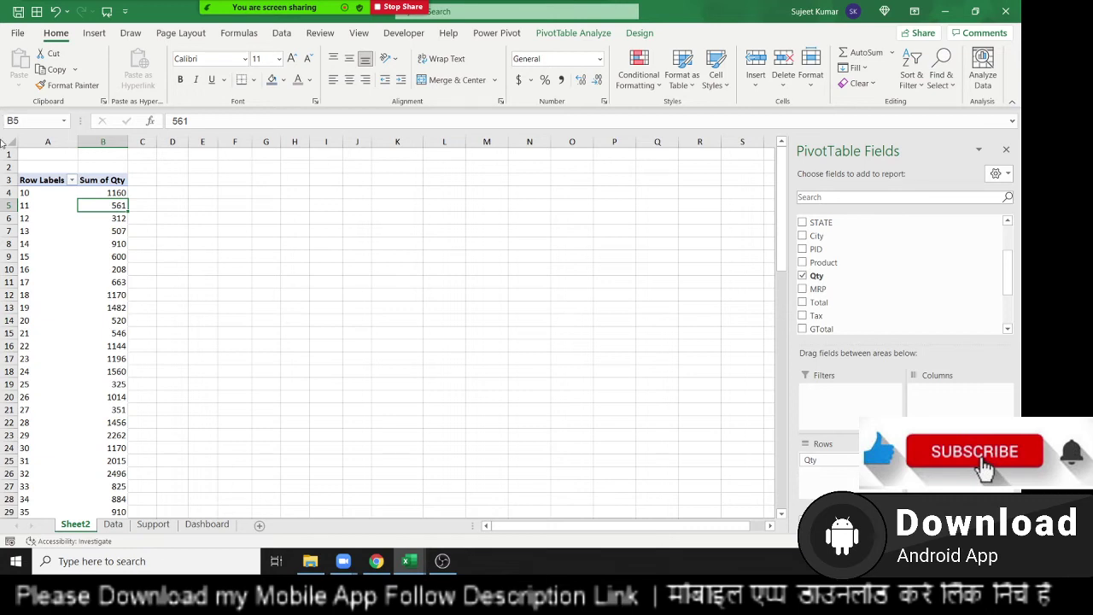
{"action": "left_click", "coordinate": [40, 232]}
Step: Group the Qty row labels starting at 10, ending at 90, by 10
{"action": "right_click", "coordinate": [40, 232]}
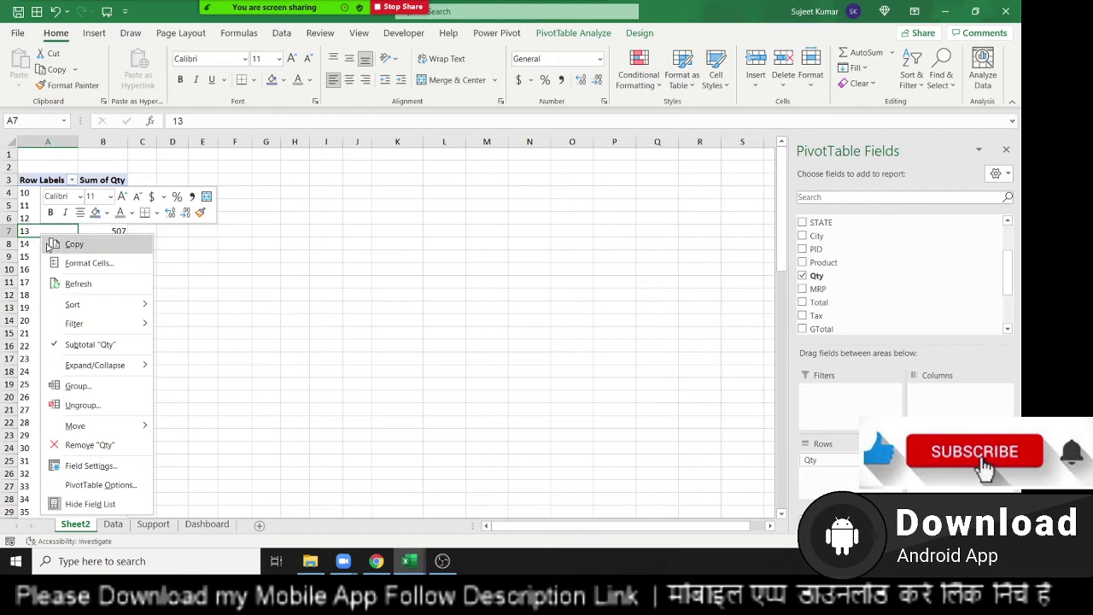
{"action": "left_click", "coordinate": [120, 388]}
{"action": "left_click", "coordinate": [124, 368]}
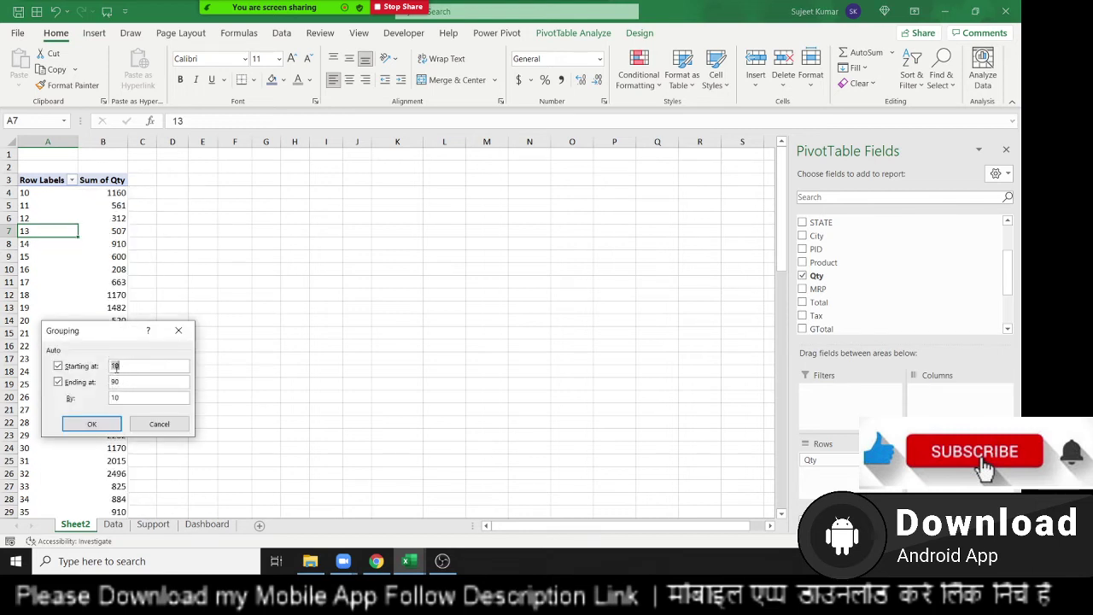
{"action": "left_click", "coordinate": [118, 384]}
{"action": "left_click", "coordinate": [102, 425]}
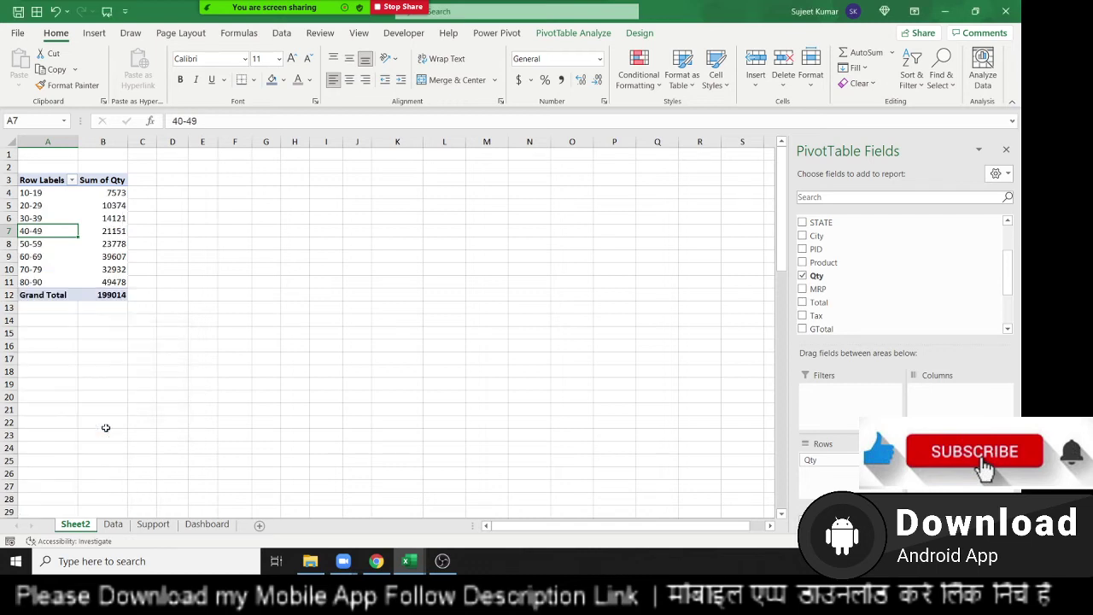
Step: Step through the Qty range totals from 10-19 down to the Grand Total
{"action": "left_click", "coordinate": [25, 193]}
{"action": "left_click", "coordinate": [25, 205]}
{"action": "left_click", "coordinate": [25, 218]}
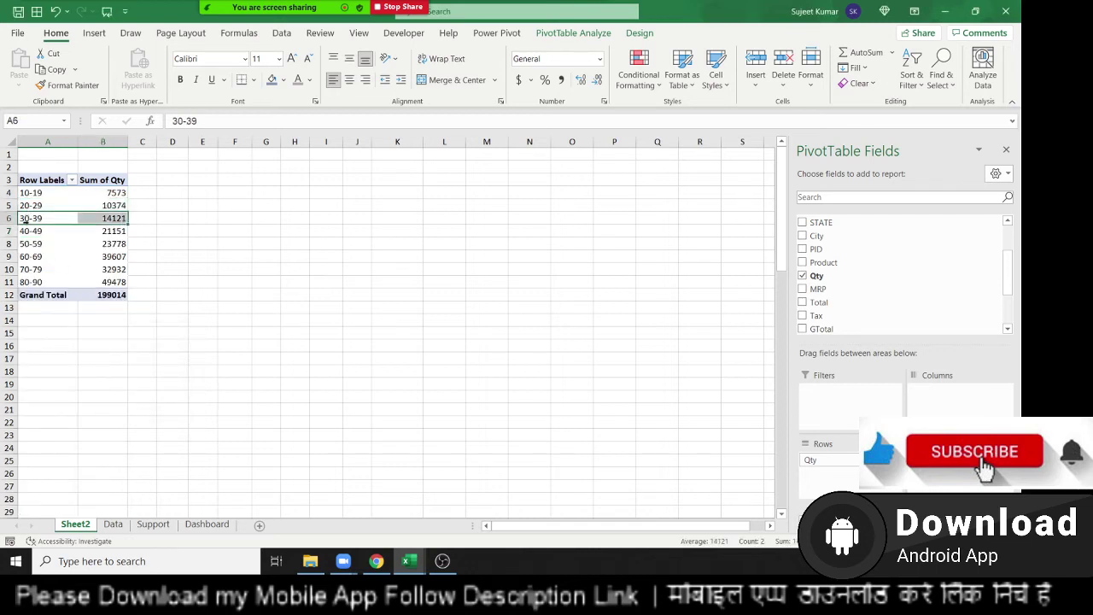
{"action": "left_click", "coordinate": [24, 232]}
{"action": "left_click", "coordinate": [25, 245]}
{"action": "left_click", "coordinate": [26, 257]}
{"action": "left_click", "coordinate": [27, 269]}
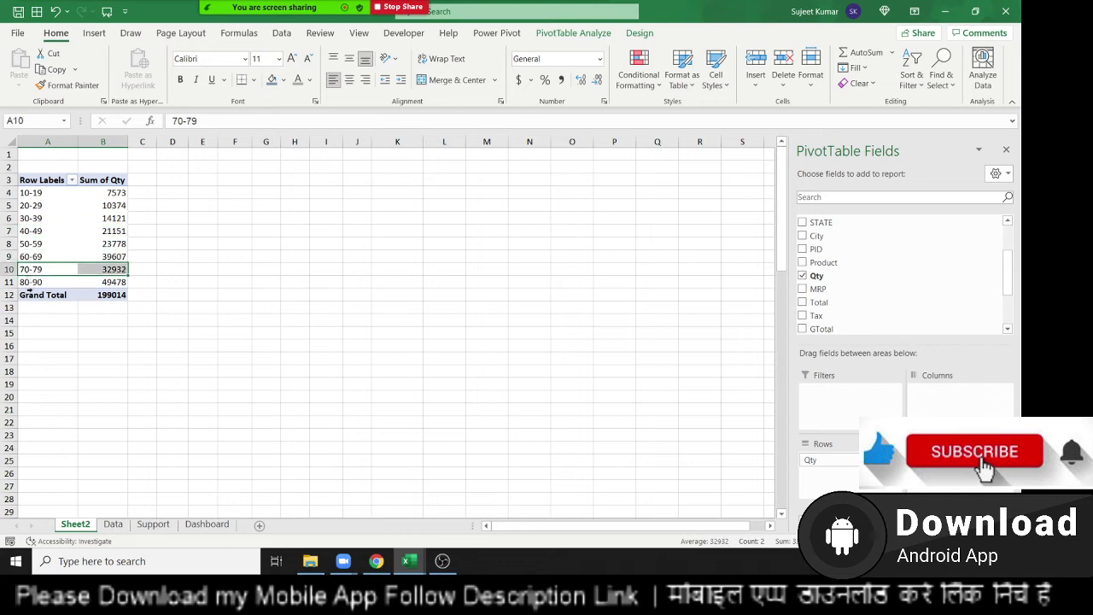
{"action": "left_click", "coordinate": [29, 292]}
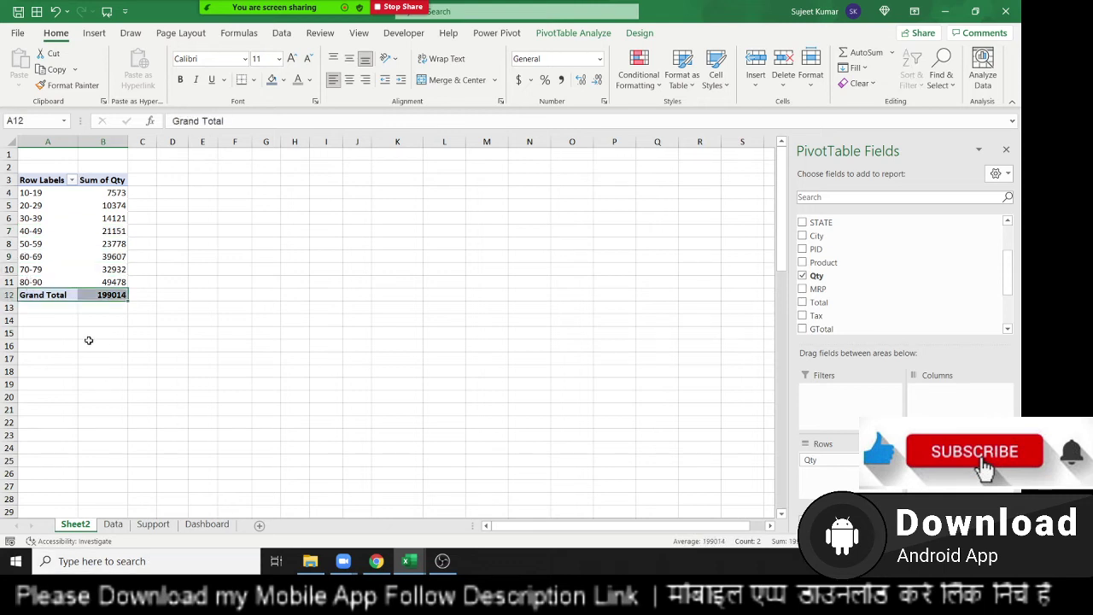
Step: Remove Qty from the pivot rows and add Date in its place
{"action": "left_click", "coordinate": [55, 282]}
{"action": "left_click_drag", "start_coordinate": [55, 282], "coordinate": [50, 194]}
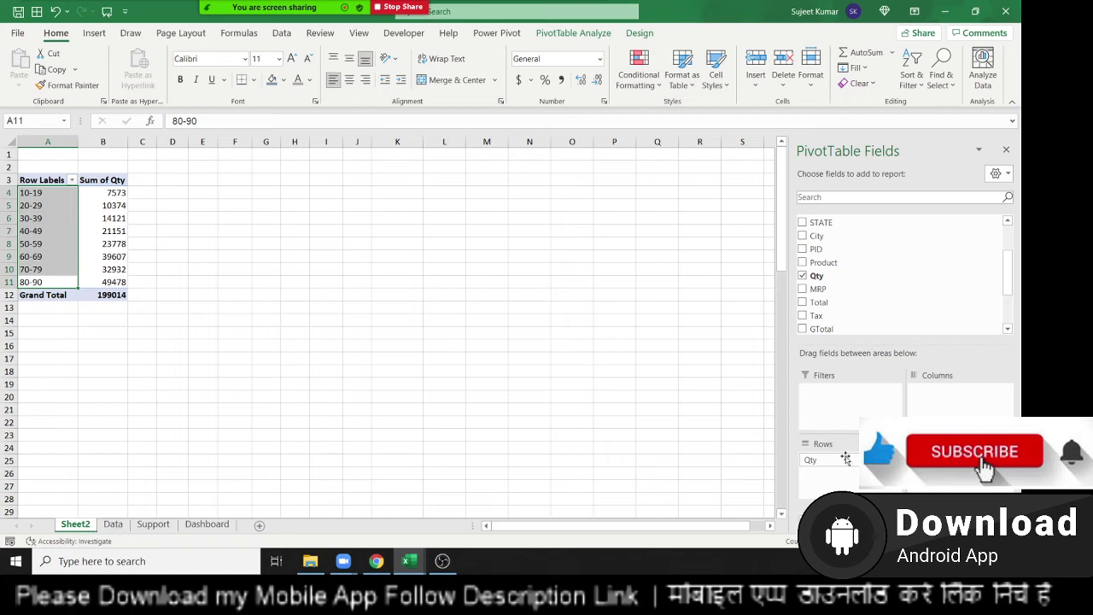
{"action": "left_click_drag", "start_coordinate": [845, 459], "coordinate": [879, 299]}
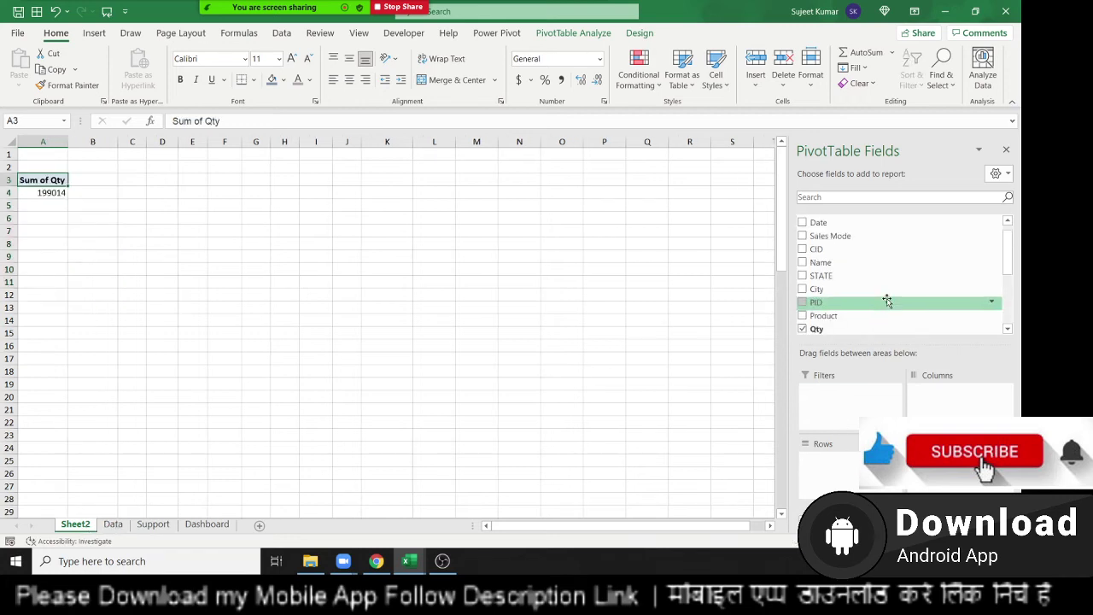
{"action": "scroll", "coordinate": [870, 253], "scroll_direction": "up", "scroll_amount": 1}
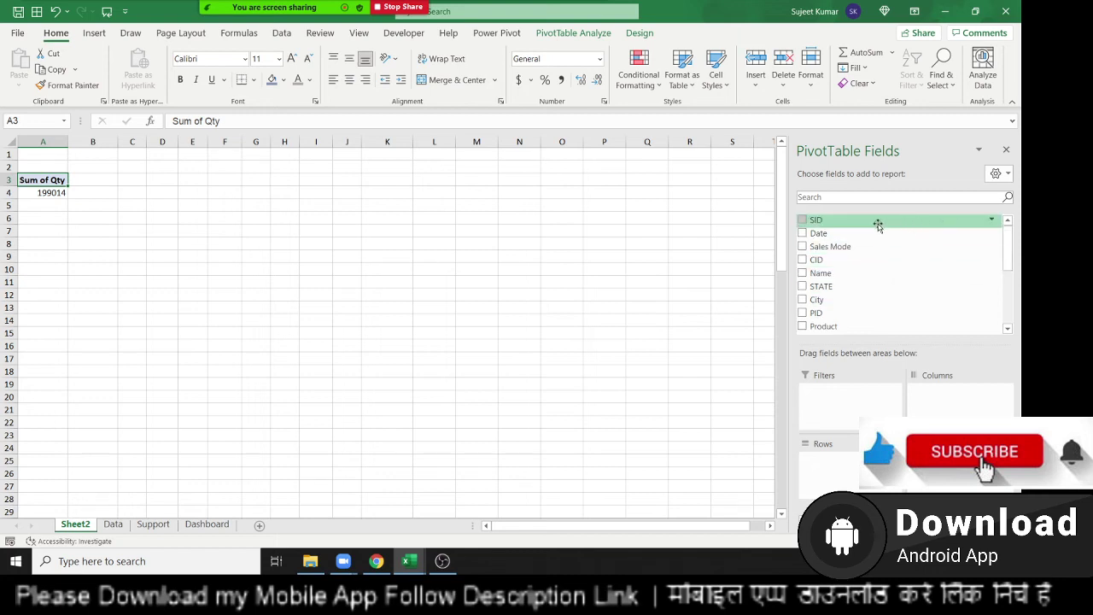
{"action": "left_click_drag", "start_coordinate": [858, 445], "coordinate": [845, 456]}
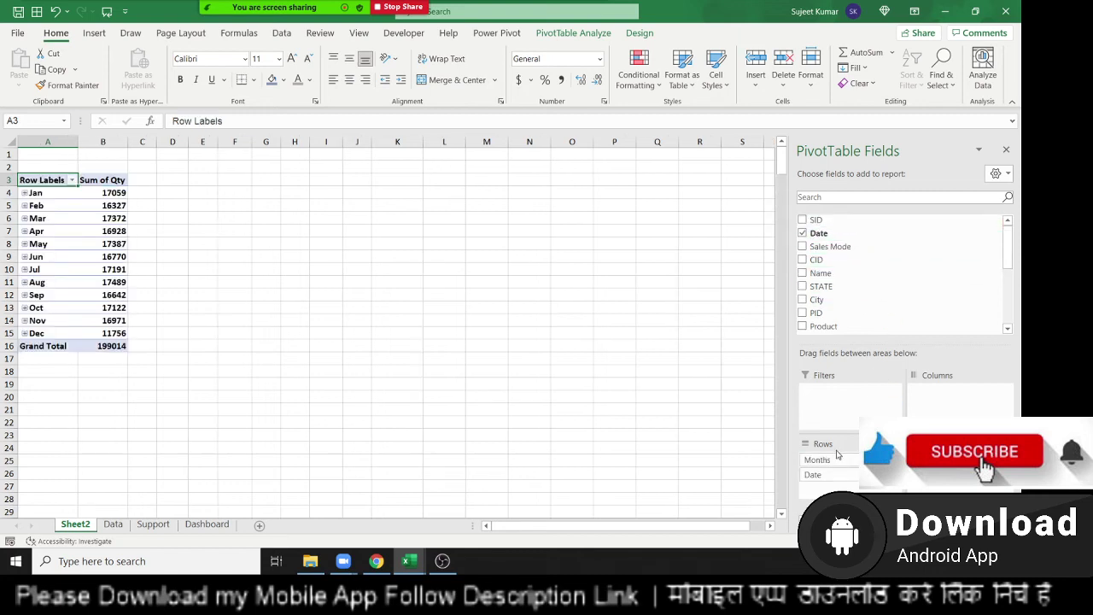
Step: Ungroup the months into individual dates, then regroup the dates by Months
{"action": "right_click", "coordinate": [64, 231]}
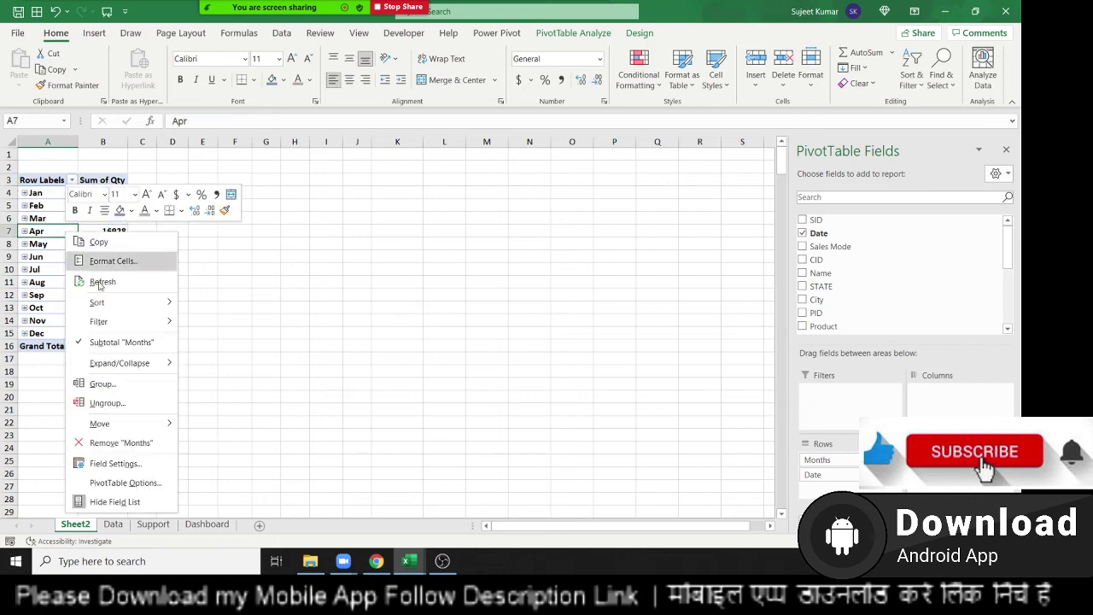
{"action": "left_click", "coordinate": [153, 412]}
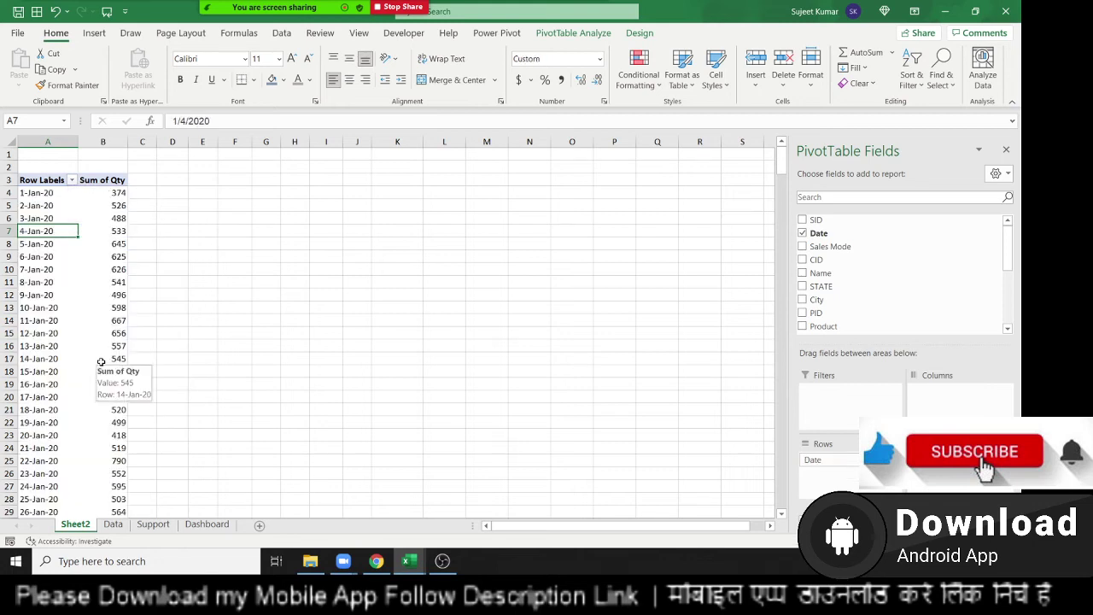
{"action": "right_click", "coordinate": [51, 322]}
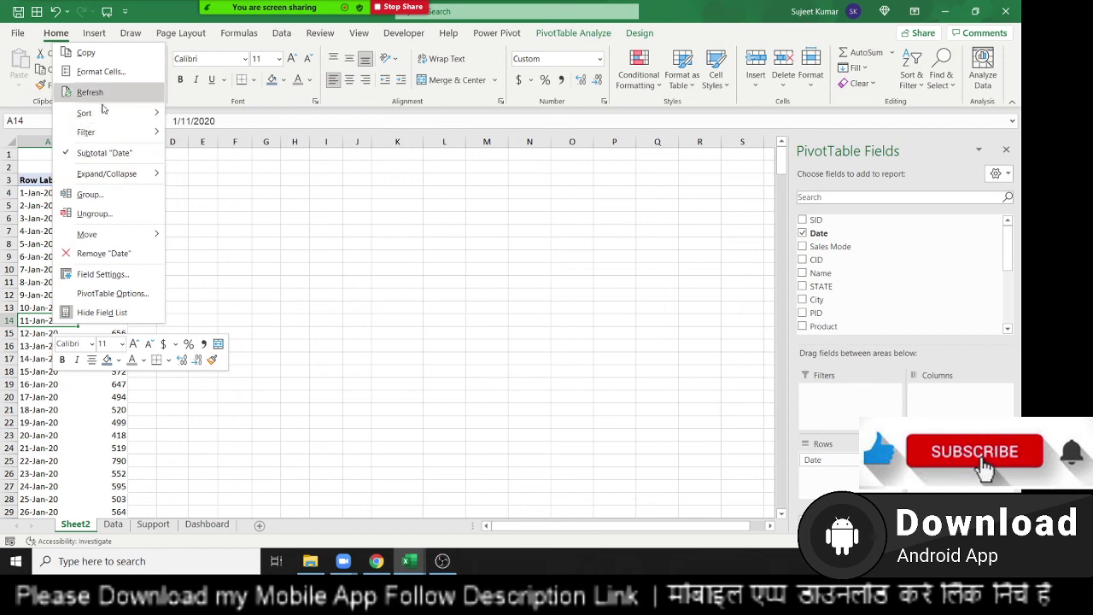
{"action": "mouse_move", "coordinate": [108, 132]}
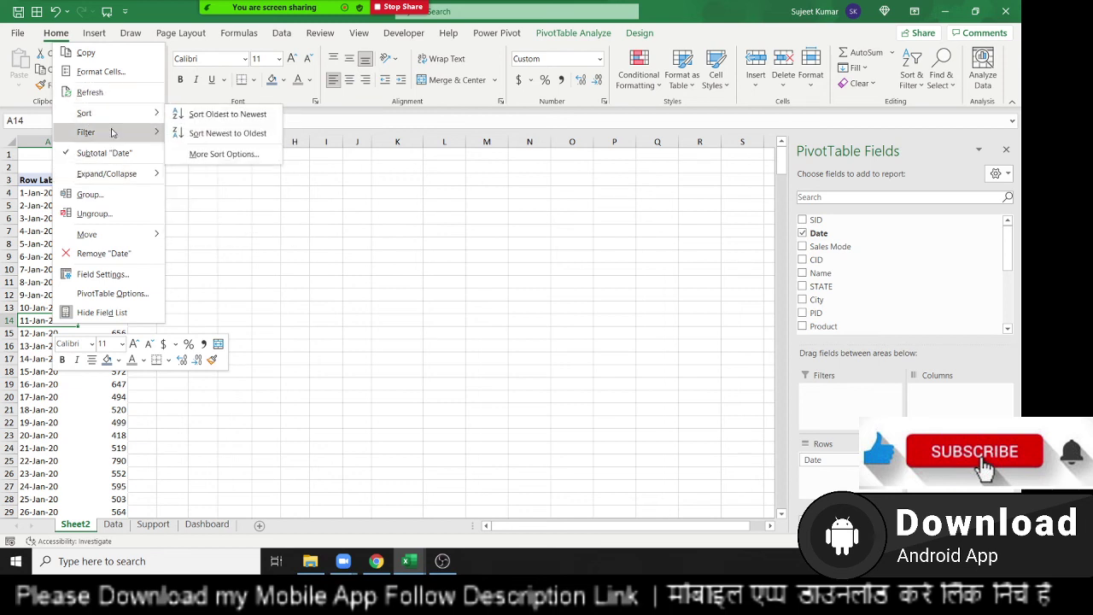
{"action": "left_click", "coordinate": [122, 193]}
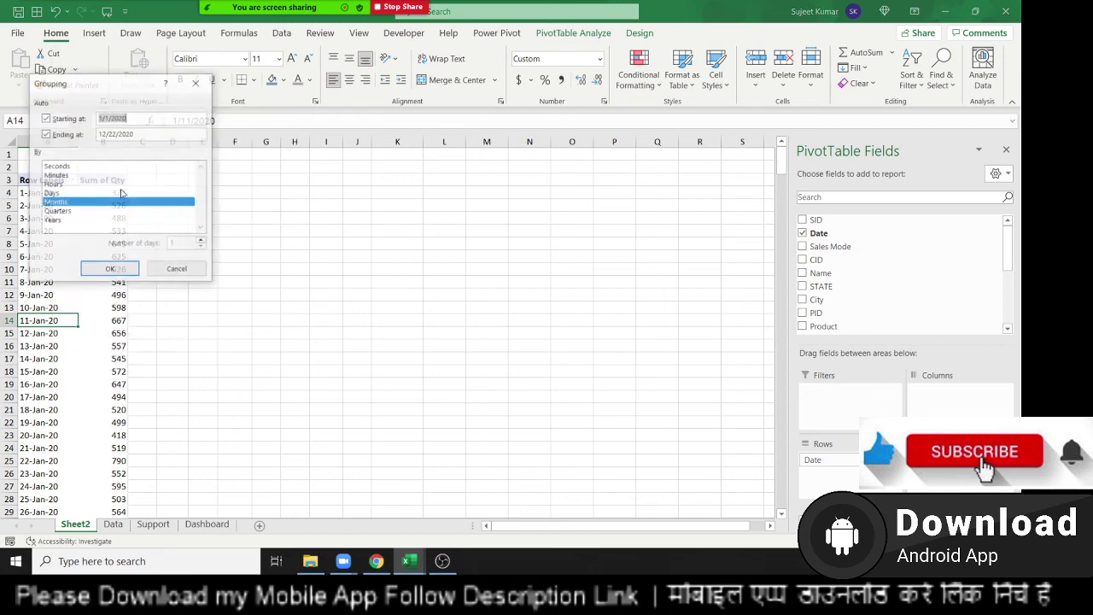
{"action": "left_click_drag", "start_coordinate": [114, 86], "coordinate": [335, 77]}
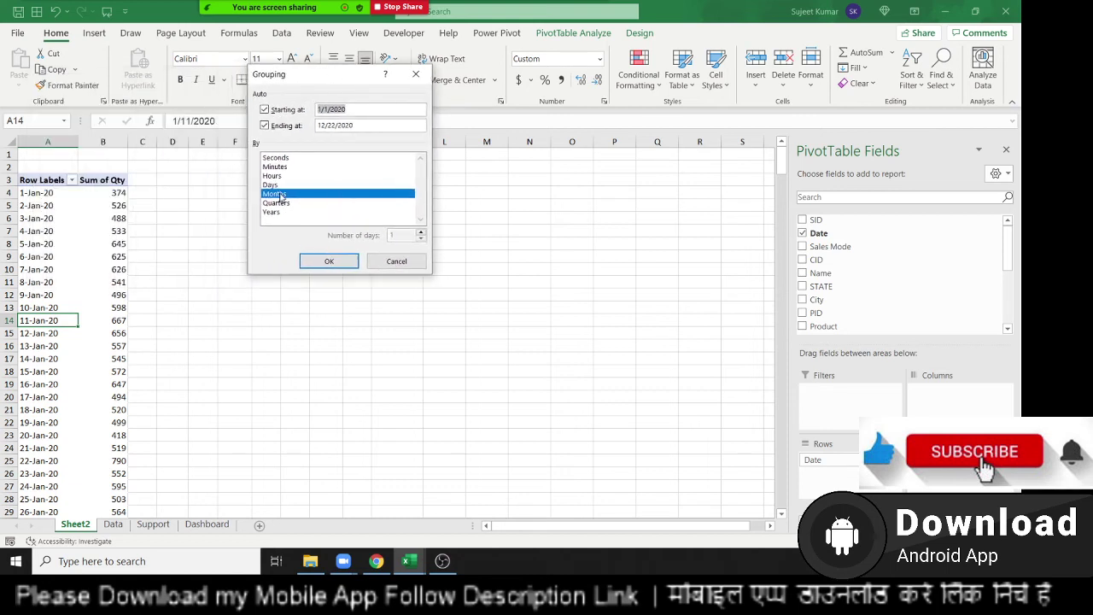
{"action": "left_click", "coordinate": [313, 259]}
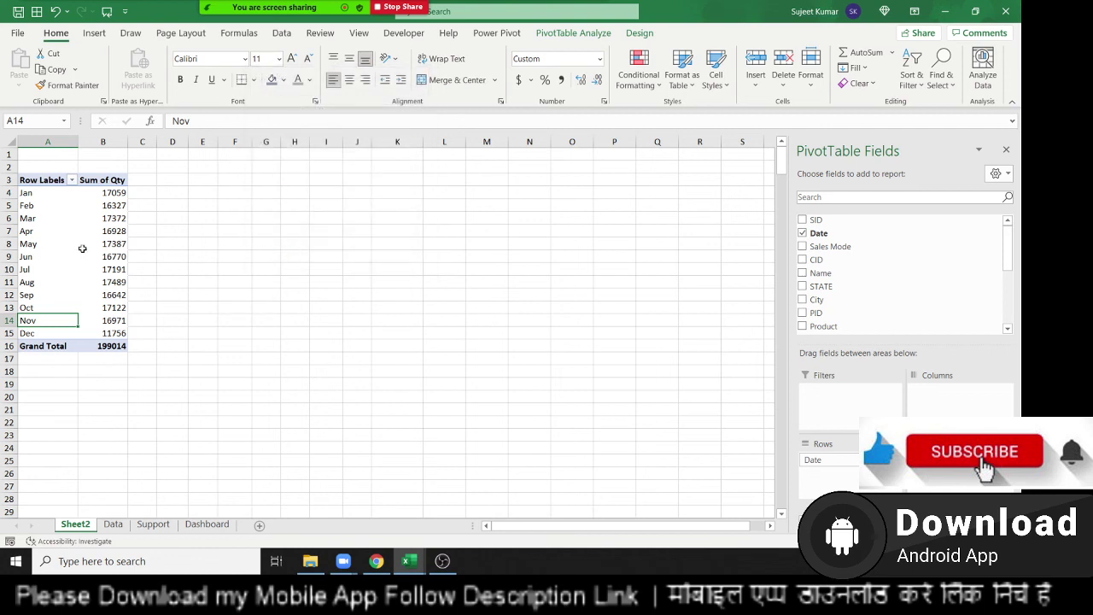
Step: Group the dates by both Months and Quarters
{"action": "right_click", "coordinate": [34, 244]}
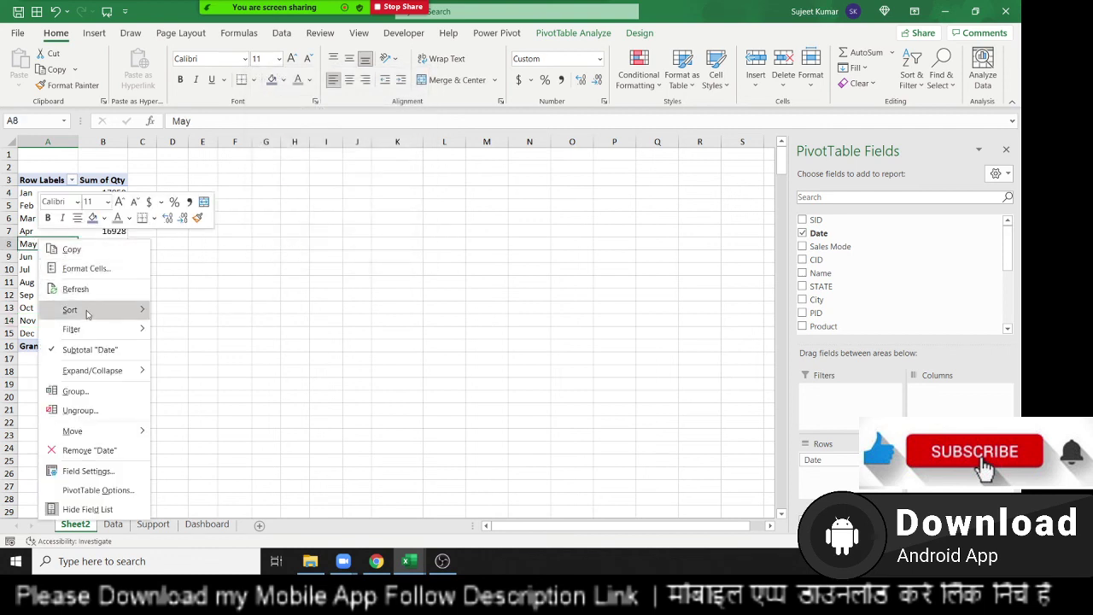
{"action": "left_click", "coordinate": [100, 392]}
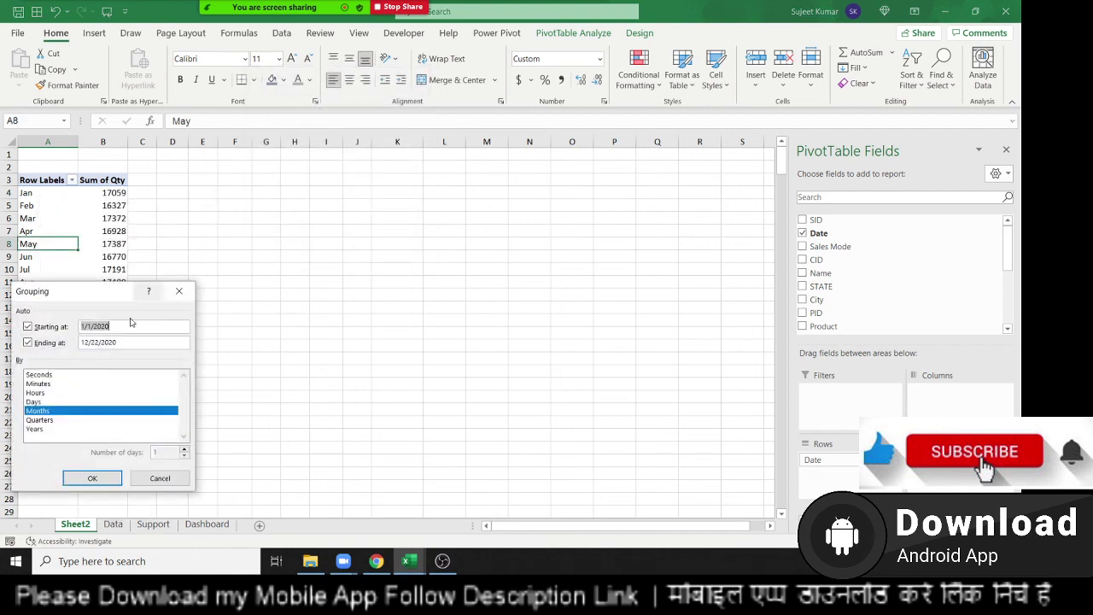
{"action": "left_click", "coordinate": [43, 420]}
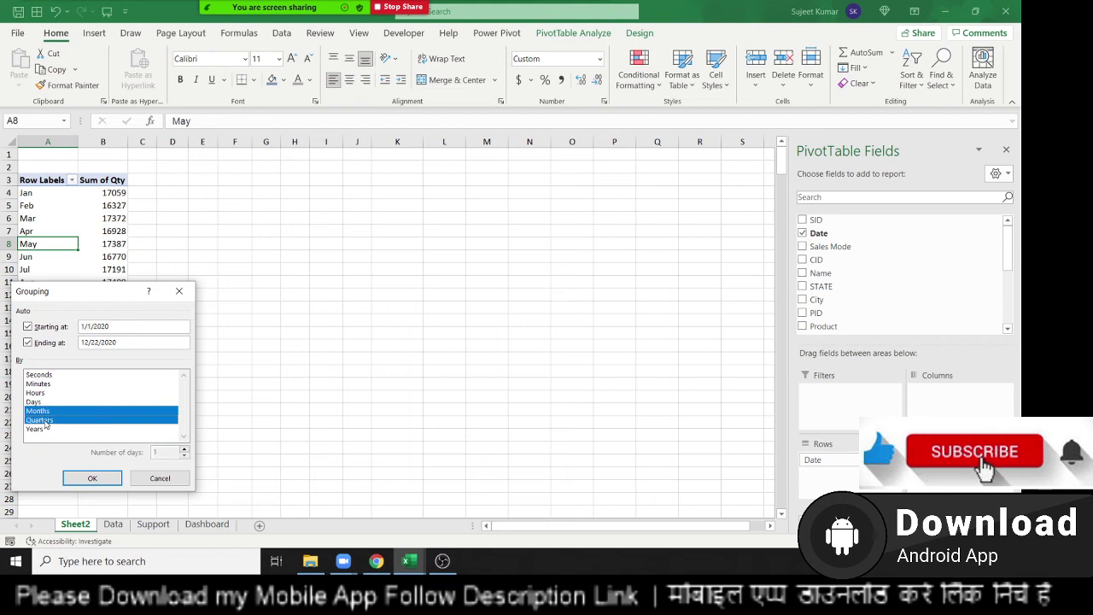
{"action": "left_click", "coordinate": [92, 478]}
Step: Regroup the dates by Days only, with 15 days per group
{"action": "right_click", "coordinate": [66, 272]}
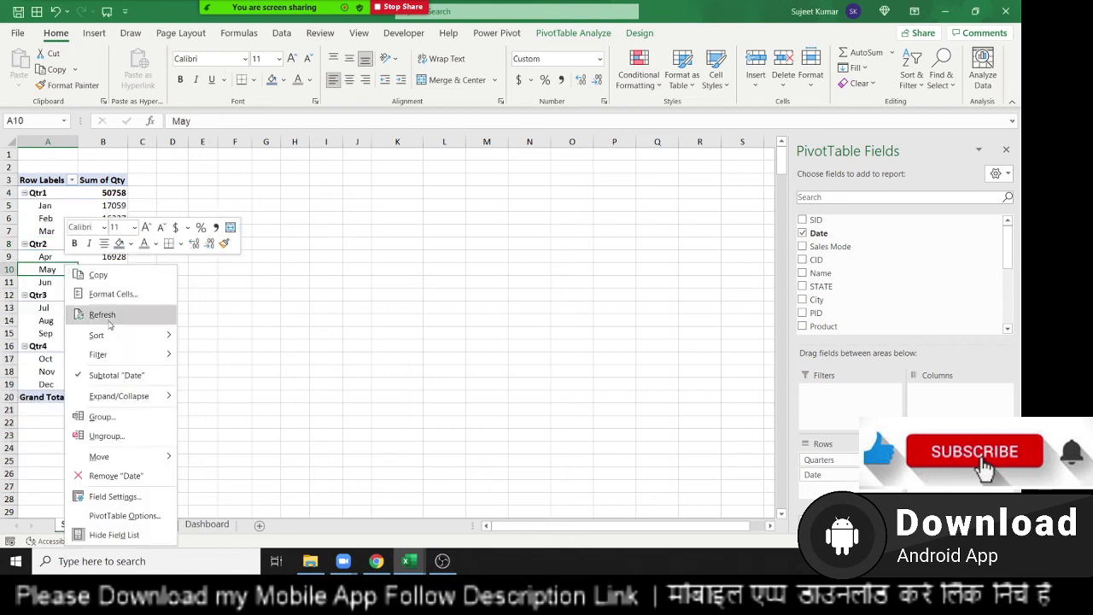
{"action": "left_click", "coordinate": [112, 418]}
{"action": "left_click_drag", "start_coordinate": [74, 309], "coordinate": [455, 206]}
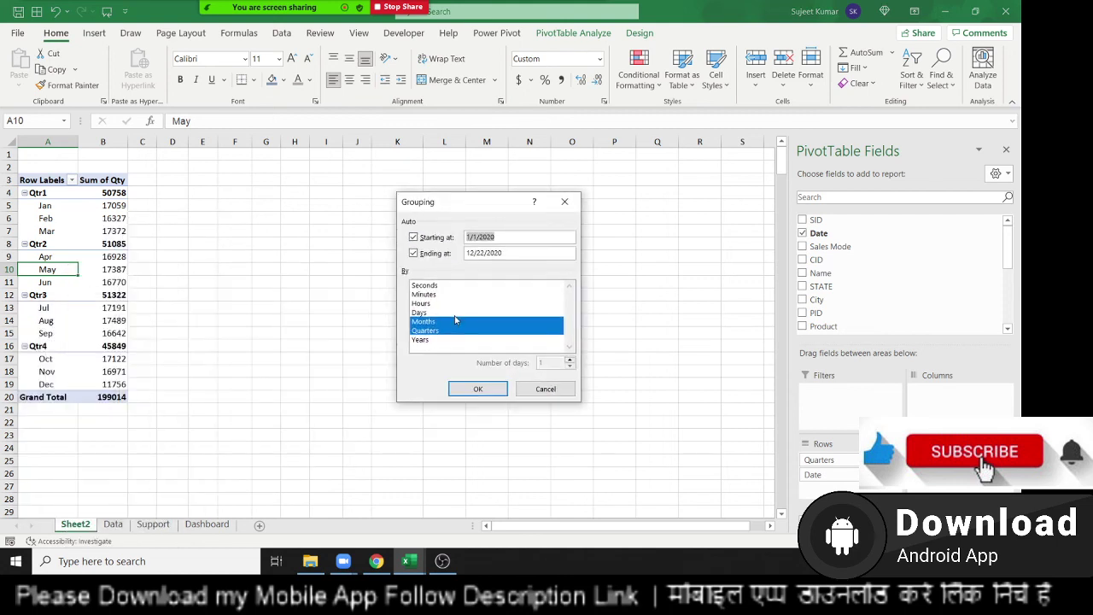
{"action": "left_click", "coordinate": [439, 313]}
{"action": "left_click", "coordinate": [438, 321]}
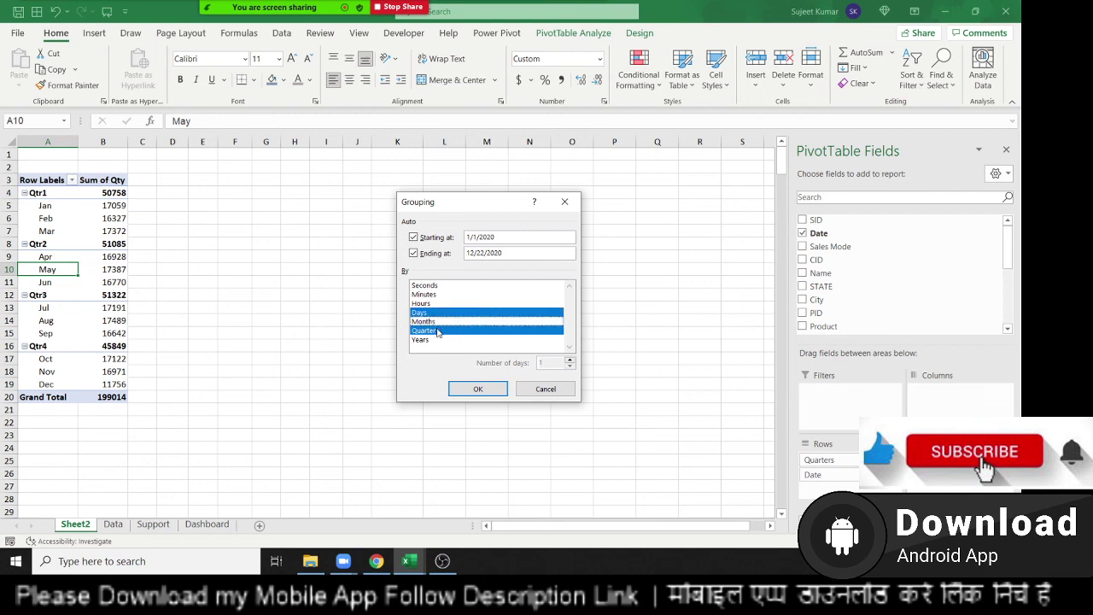
{"action": "left_click", "coordinate": [437, 331]}
{"action": "left_click", "coordinate": [548, 363]}
{"action": "type", "text": "5"}
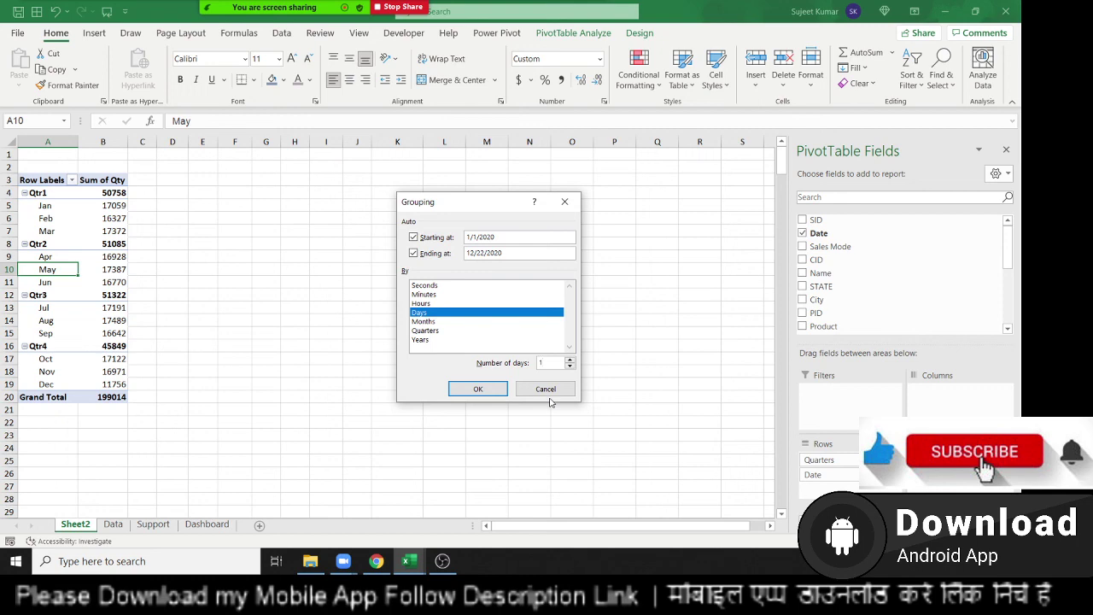
{"action": "left_click", "coordinate": [478, 389]}
Step: Select all the 15-day period labels from 1/1/2020 - 1/15/2020 downward
{"action": "left_click", "coordinate": [52, 181]}
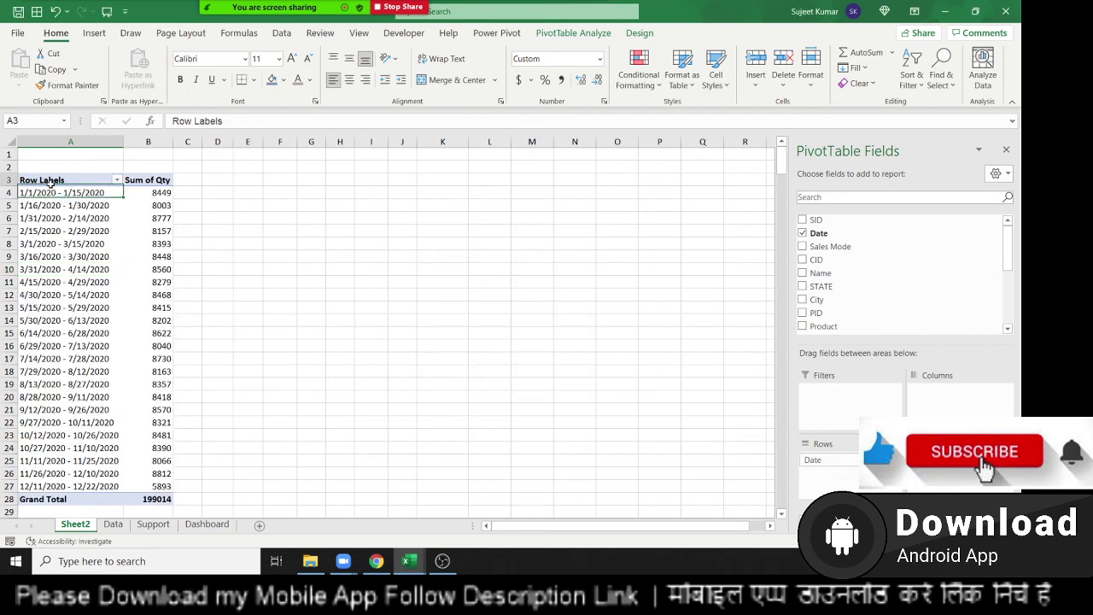
{"action": "left_click", "coordinate": [51, 197]}
{"action": "left_click_drag", "start_coordinate": [50, 198], "coordinate": [72, 486]}
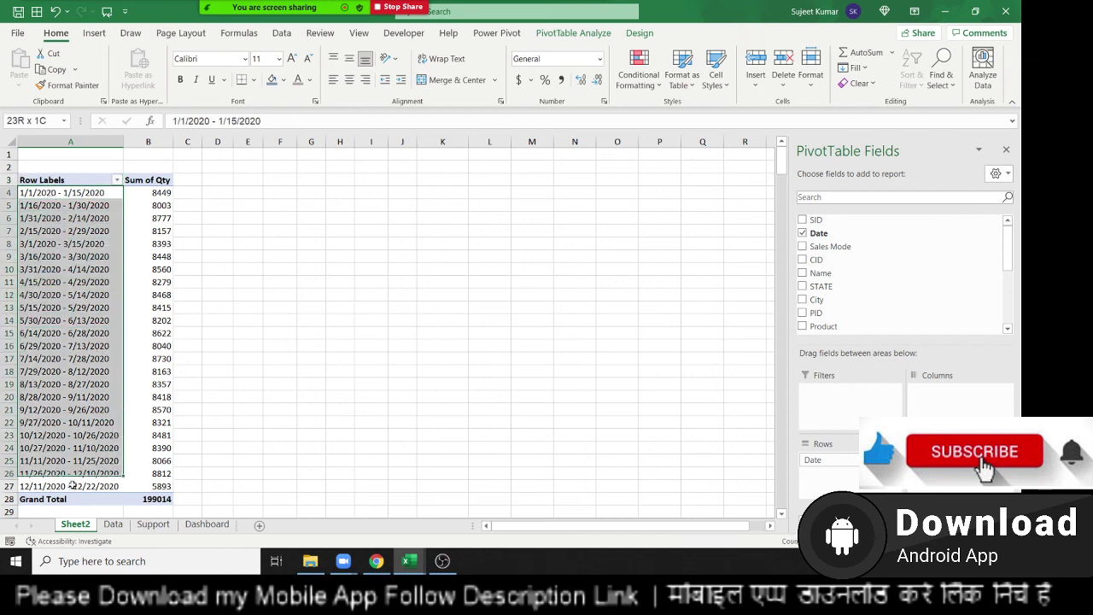